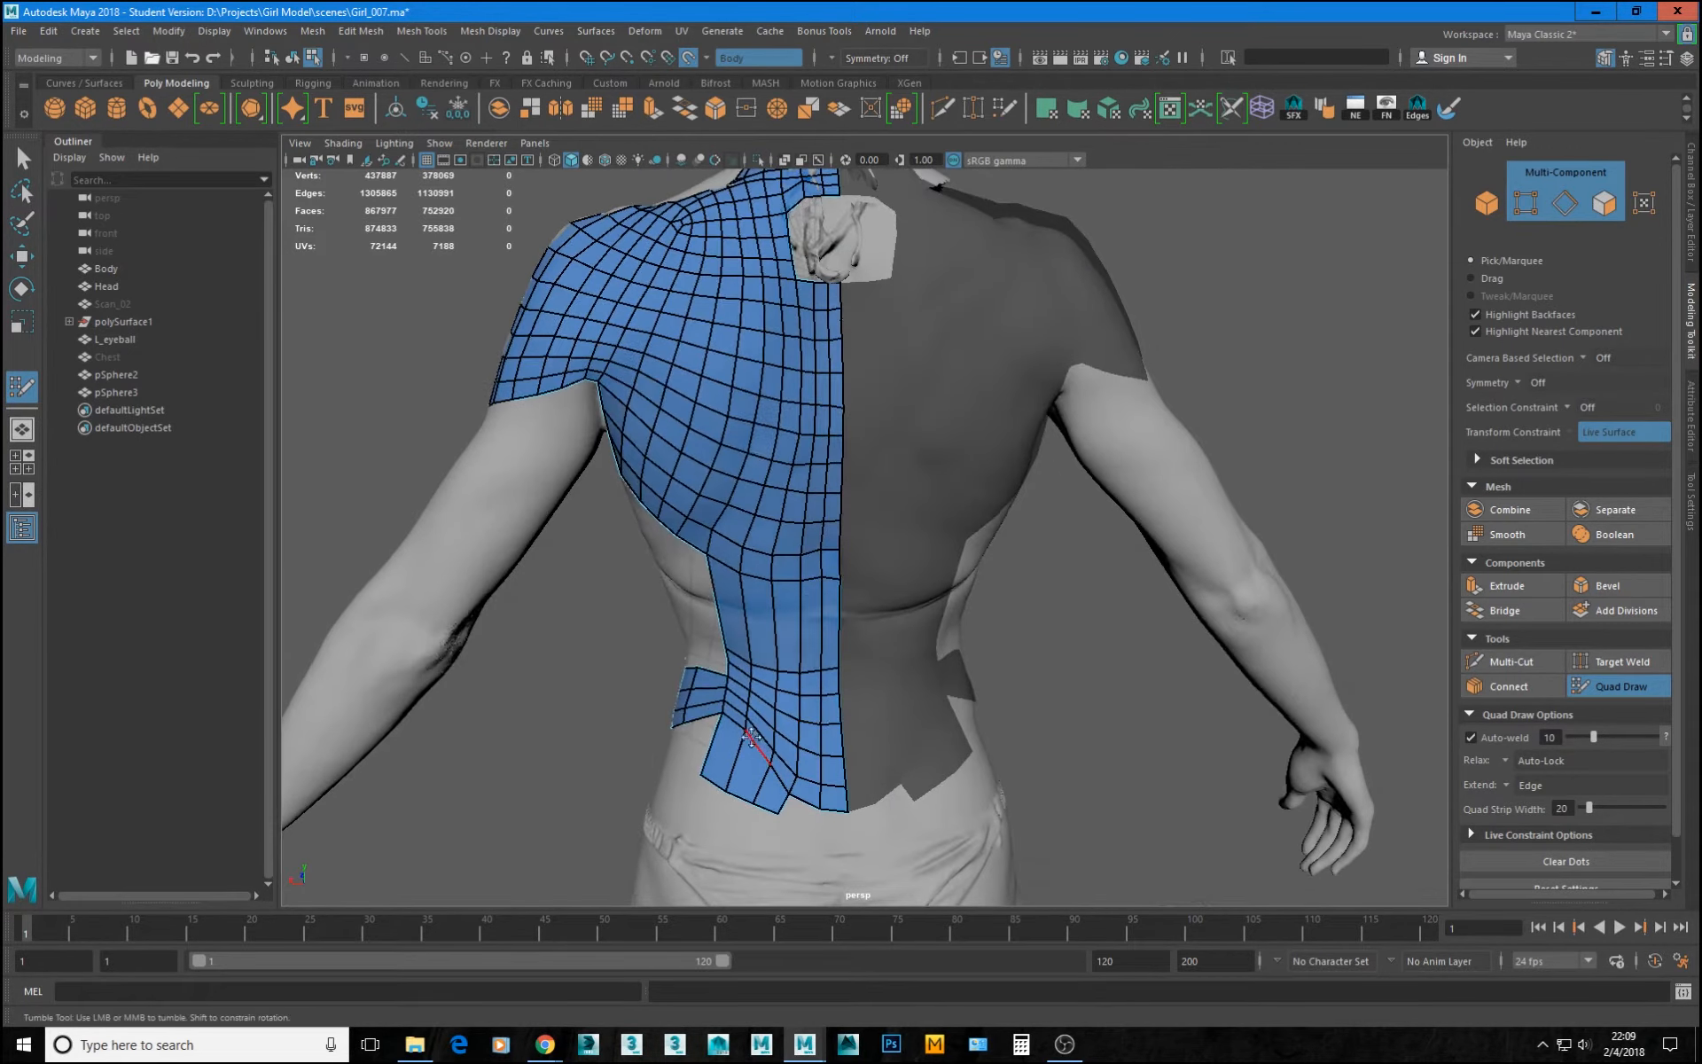
# - Add a quad with Quad Draw at the inner end of the torso gap below the breast
pyautogui.keyDown('alt'); pyautogui.moveTo(710, 723); pyautogui.dragTo(724, 653); pyautogui.keyUp('alt')
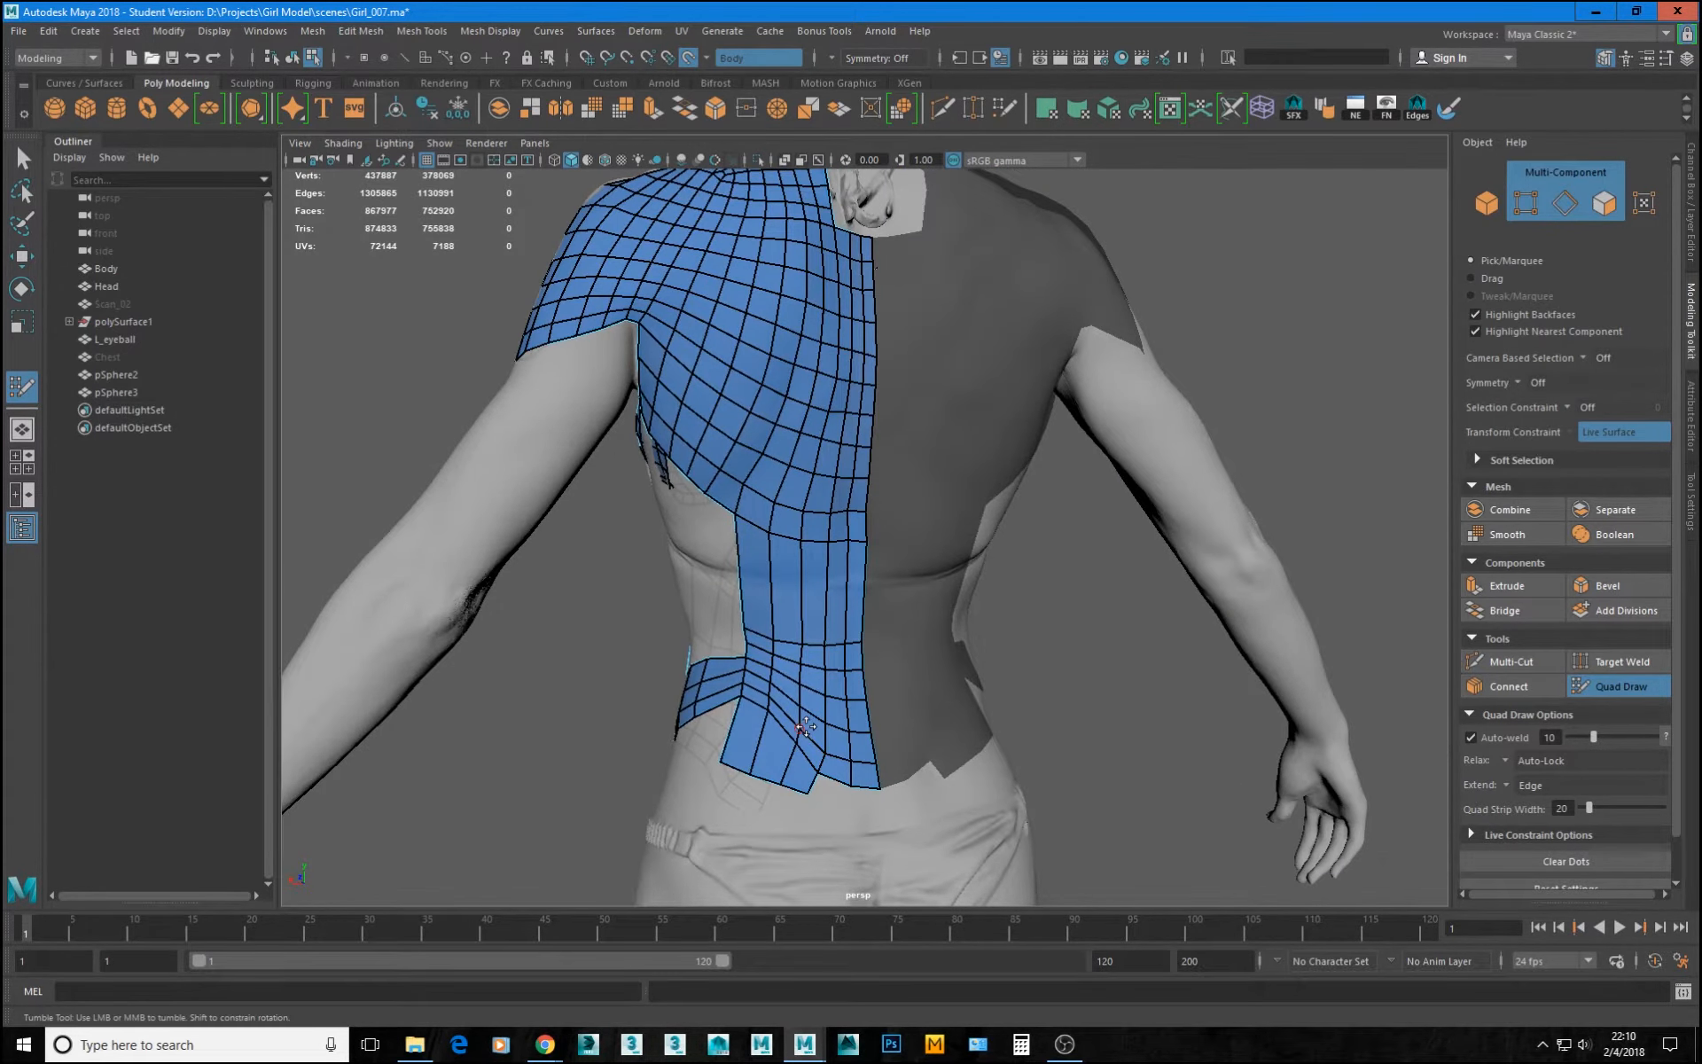
pyautogui.keyDown('alt'); pyautogui.moveTo(832, 725); pyautogui.dragTo(1012, 626); pyautogui.keyUp('alt')
pyautogui.keyDown('alt'); pyautogui.moveTo(1012, 628); pyautogui.dragTo(1091, 597, button='right'); pyautogui.keyUp('alt')
pyautogui.keyDown('alt'); pyautogui.moveTo(1053, 539); pyautogui.dragTo(1071, 550, button='middle'); pyautogui.keyUp('alt')
pyautogui.keyDown('alt'); pyautogui.moveTo(1071, 551); pyautogui.dragTo(1000, 597); pyautogui.keyUp('alt')
pyautogui.keyDown('alt'); pyautogui.moveTo(999, 596); pyautogui.dragTo(1022, 594, button='right'); pyautogui.keyUp('alt')
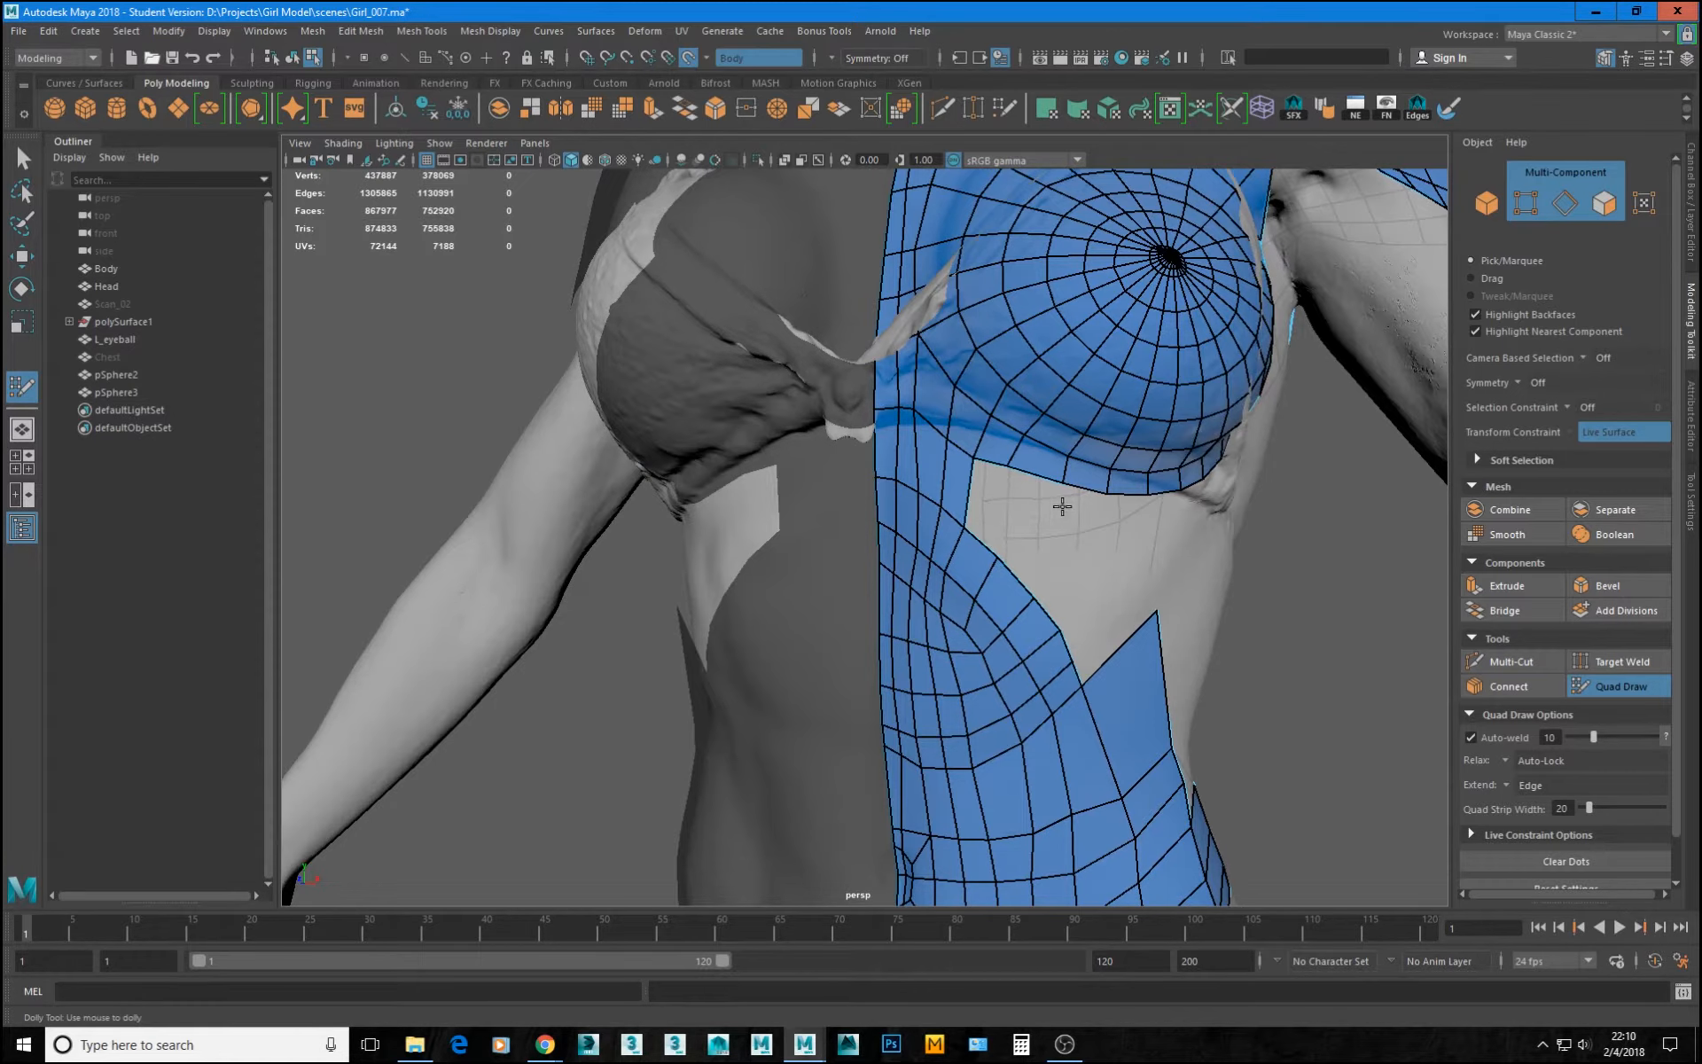
pyautogui.keyDown('alt'); pyautogui.moveTo(1062, 507); pyautogui.dragTo(782, 572); pyautogui.keyUp('alt')
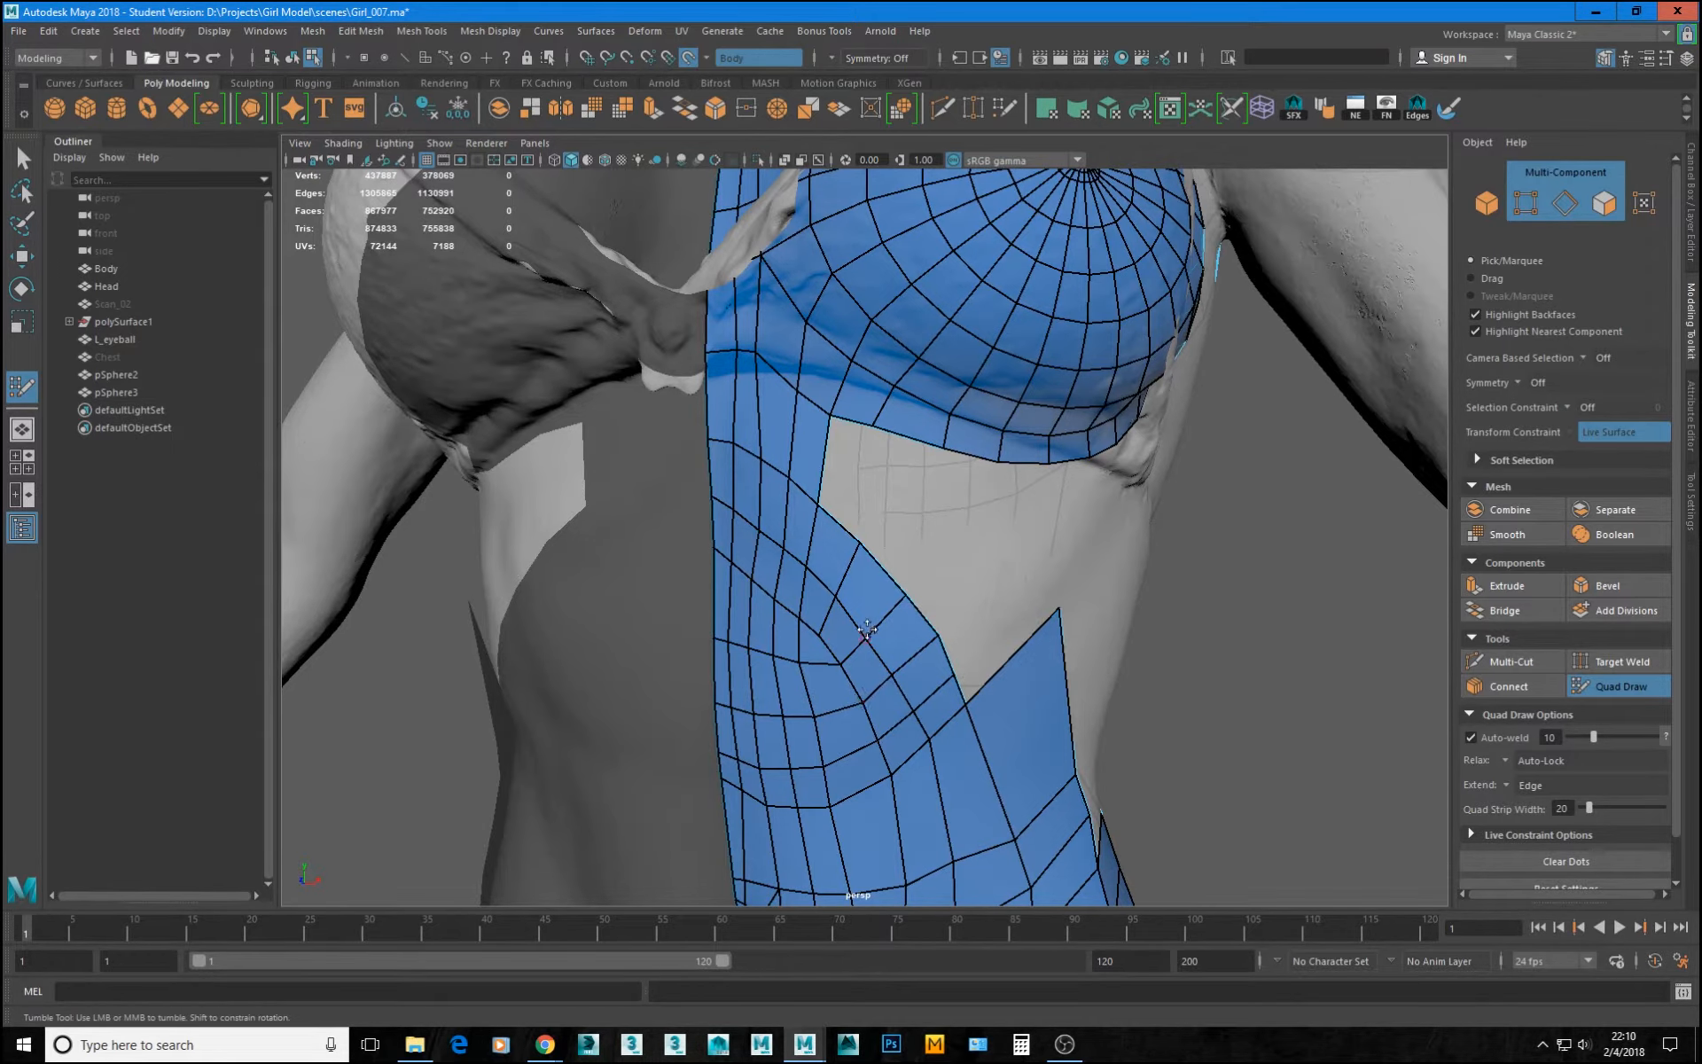
pyautogui.keyDown('alt'); pyautogui.moveTo(878, 516); pyautogui.dragTo(874, 567, button='middle'); pyautogui.keyUp('alt')
pyautogui.moveTo(874, 567)
pyautogui.keyDown('alt'); pyautogui.mouseDown()
pyautogui.moveTo(878, 588)
pyautogui.moveTo(840, 525)
pyautogui.moveTo(849, 576)
pyautogui.moveTo(864, 510)
pyautogui.mouseUp(); pyautogui.keyUp('alt')
pyautogui.press('Tab')
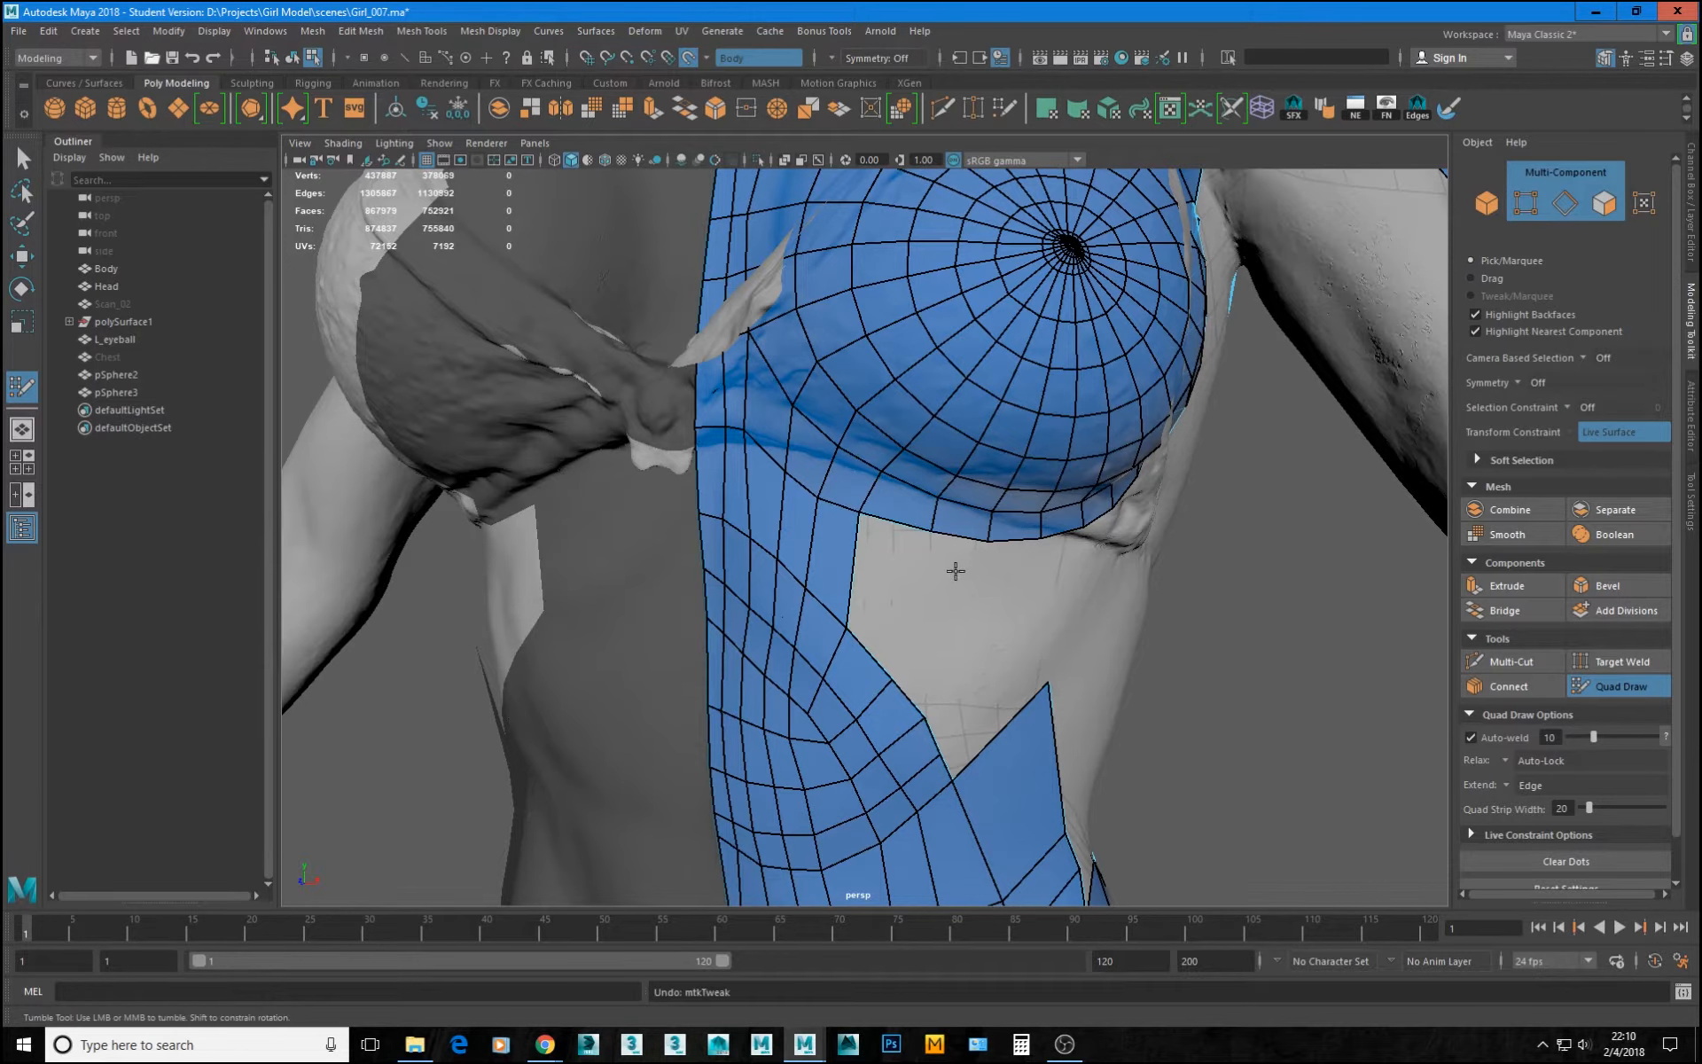
# - Extend one more quad outward along the breast's lower border into the remaining torso gap
pyautogui.moveTo(954, 570)
pyautogui.keyDown('alt'); pyautogui.mouseDown()
pyautogui.moveTo(810, 555)
pyautogui.moveTo(985, 577)
pyautogui.moveTo(949, 361)
pyautogui.moveTo(896, 342)
pyautogui.moveTo(1029, 594)
pyautogui.moveTo(981, 589)
pyautogui.moveTo(917, 510)
pyautogui.moveTo(895, 532)
pyautogui.moveTo(863, 472)
pyautogui.mouseUp(); pyautogui.keyUp('alt')
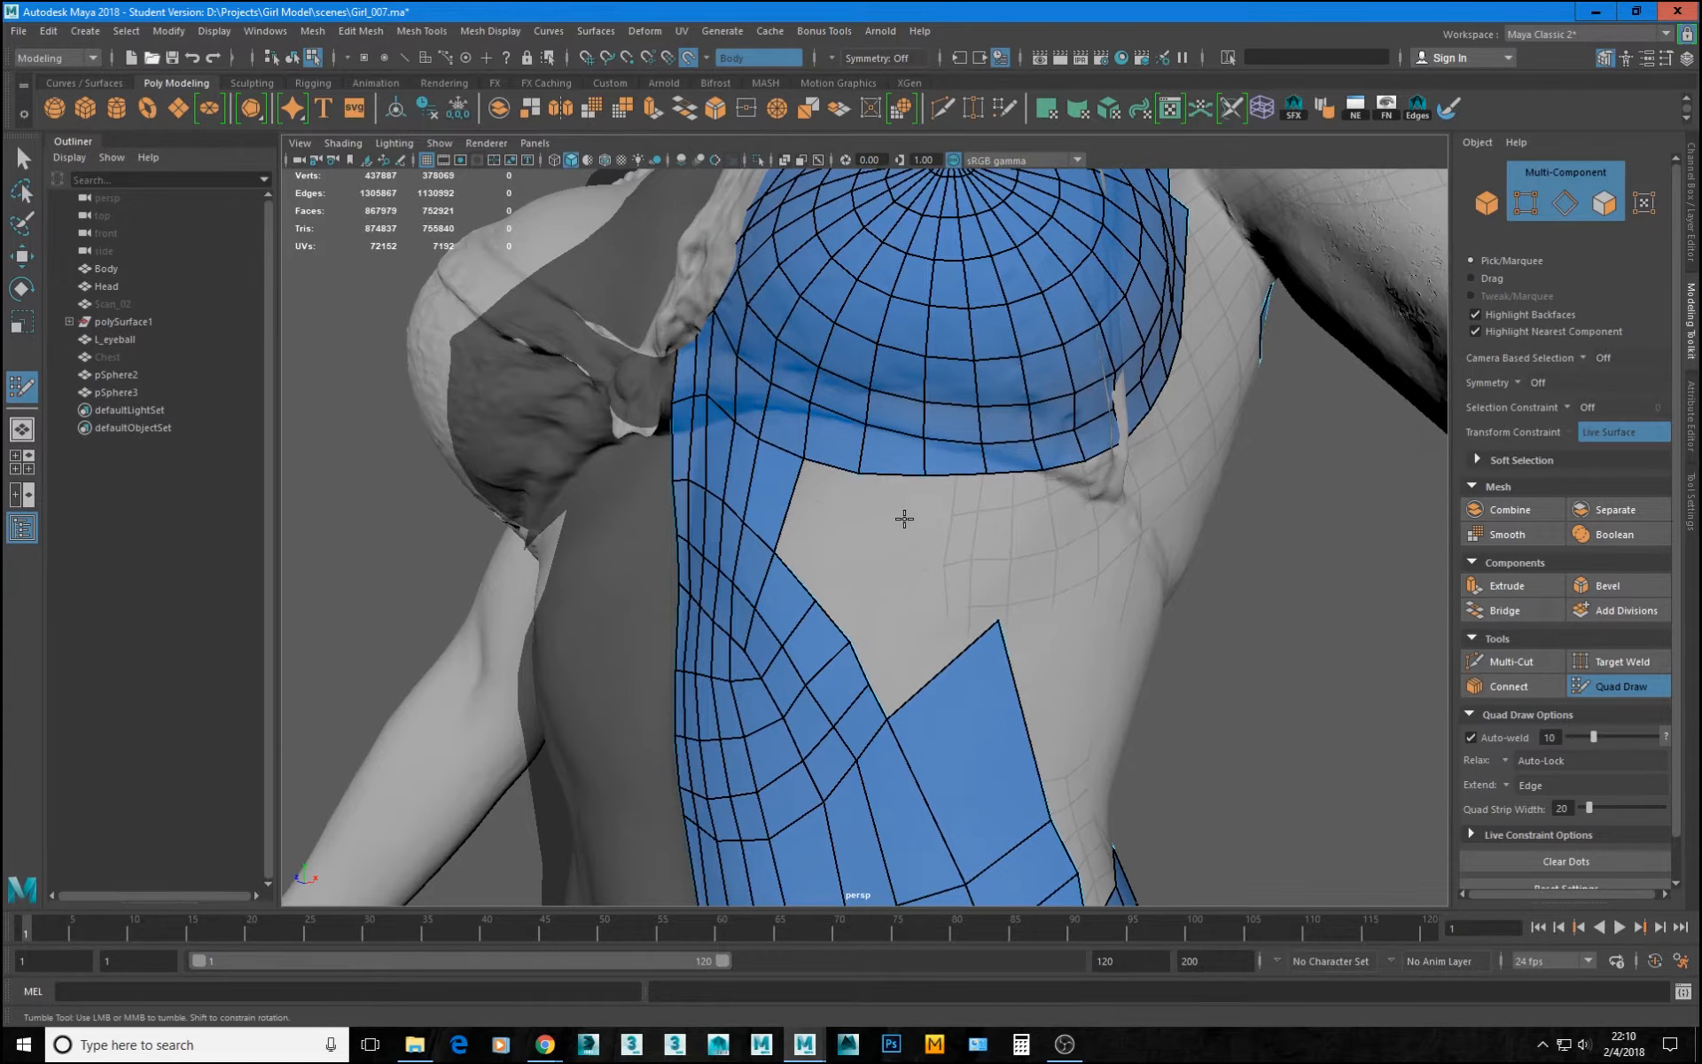
pyautogui.keyDown('alt'); pyautogui.moveTo(905, 518); pyautogui.dragTo(927, 635); pyautogui.keyUp('alt')
pyautogui.keyDown('alt'); pyautogui.moveTo(928, 635); pyautogui.dragTo(912, 632, button='middle'); pyautogui.keyUp('alt')
pyautogui.keyDown('alt'); pyautogui.moveTo(859, 588); pyautogui.dragTo(909, 622, button='right'); pyautogui.keyUp('alt')
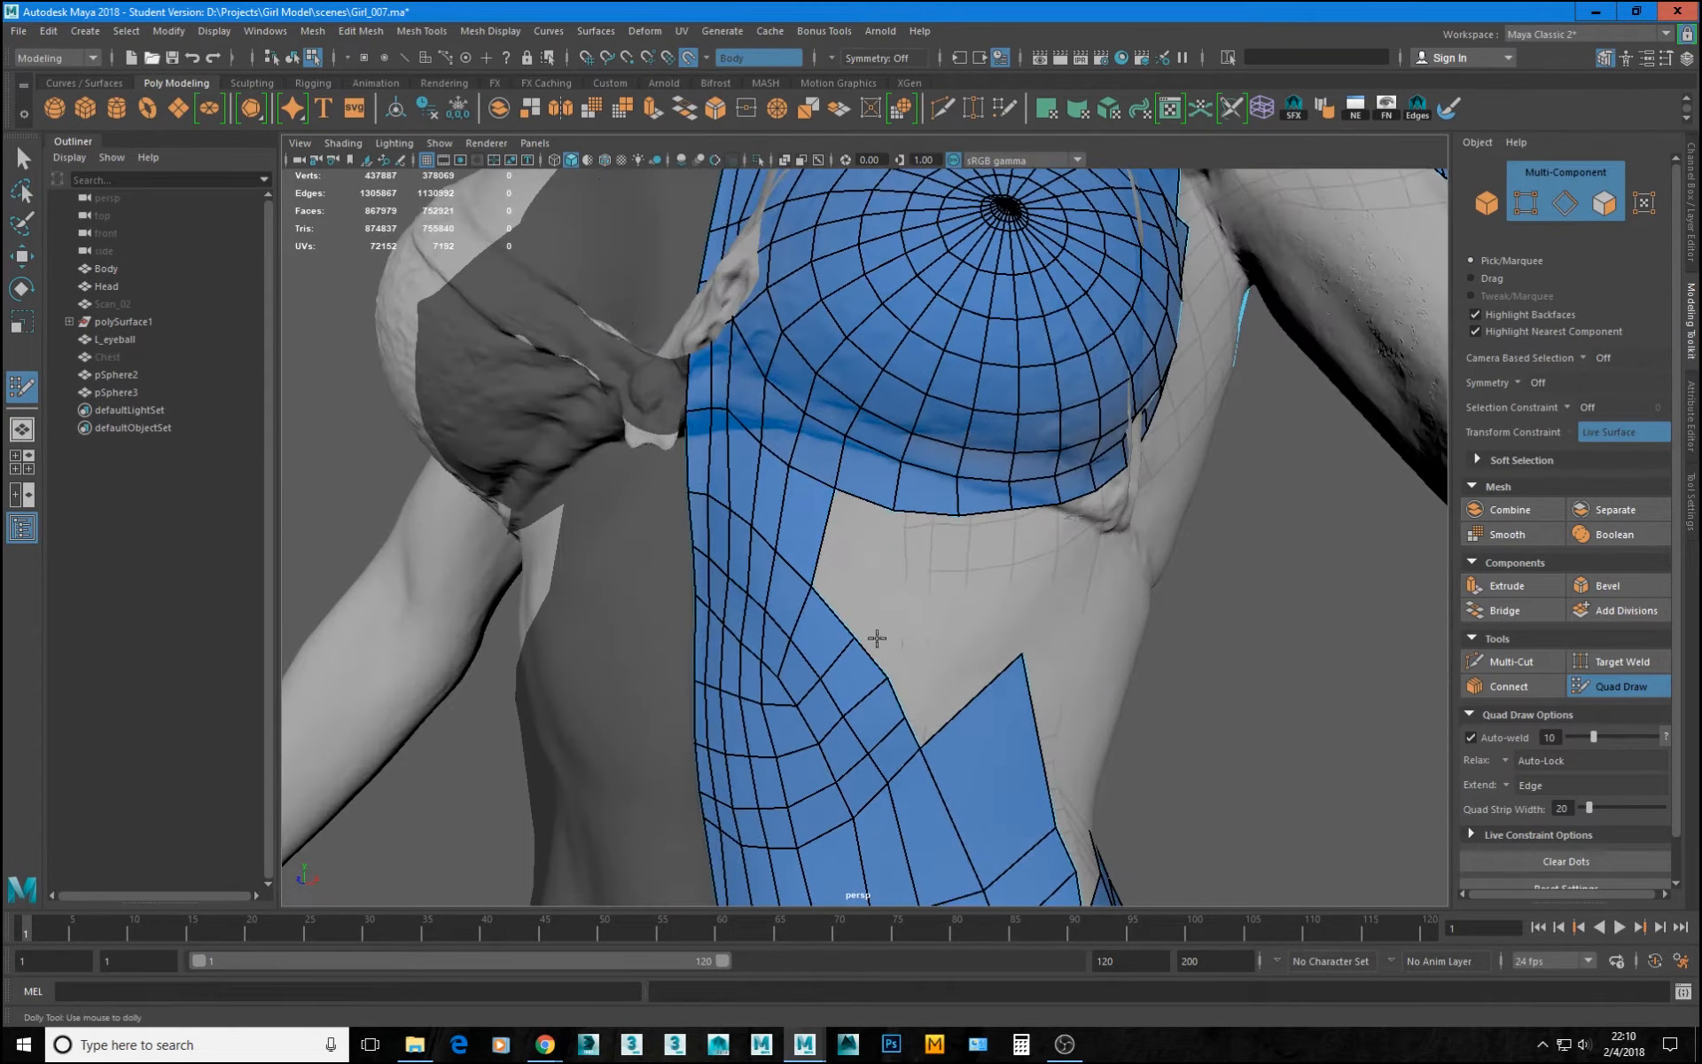
pyautogui.keyDown('alt'); pyautogui.moveTo(1059, 614); pyautogui.dragTo(1095, 621); pyautogui.keyUp('alt')
pyautogui.moveTo(861, 502)
pyautogui.mouseDown()
pyautogui.moveTo(923, 539)
pyautogui.moveTo(927, 471)
pyautogui.mouseUp()
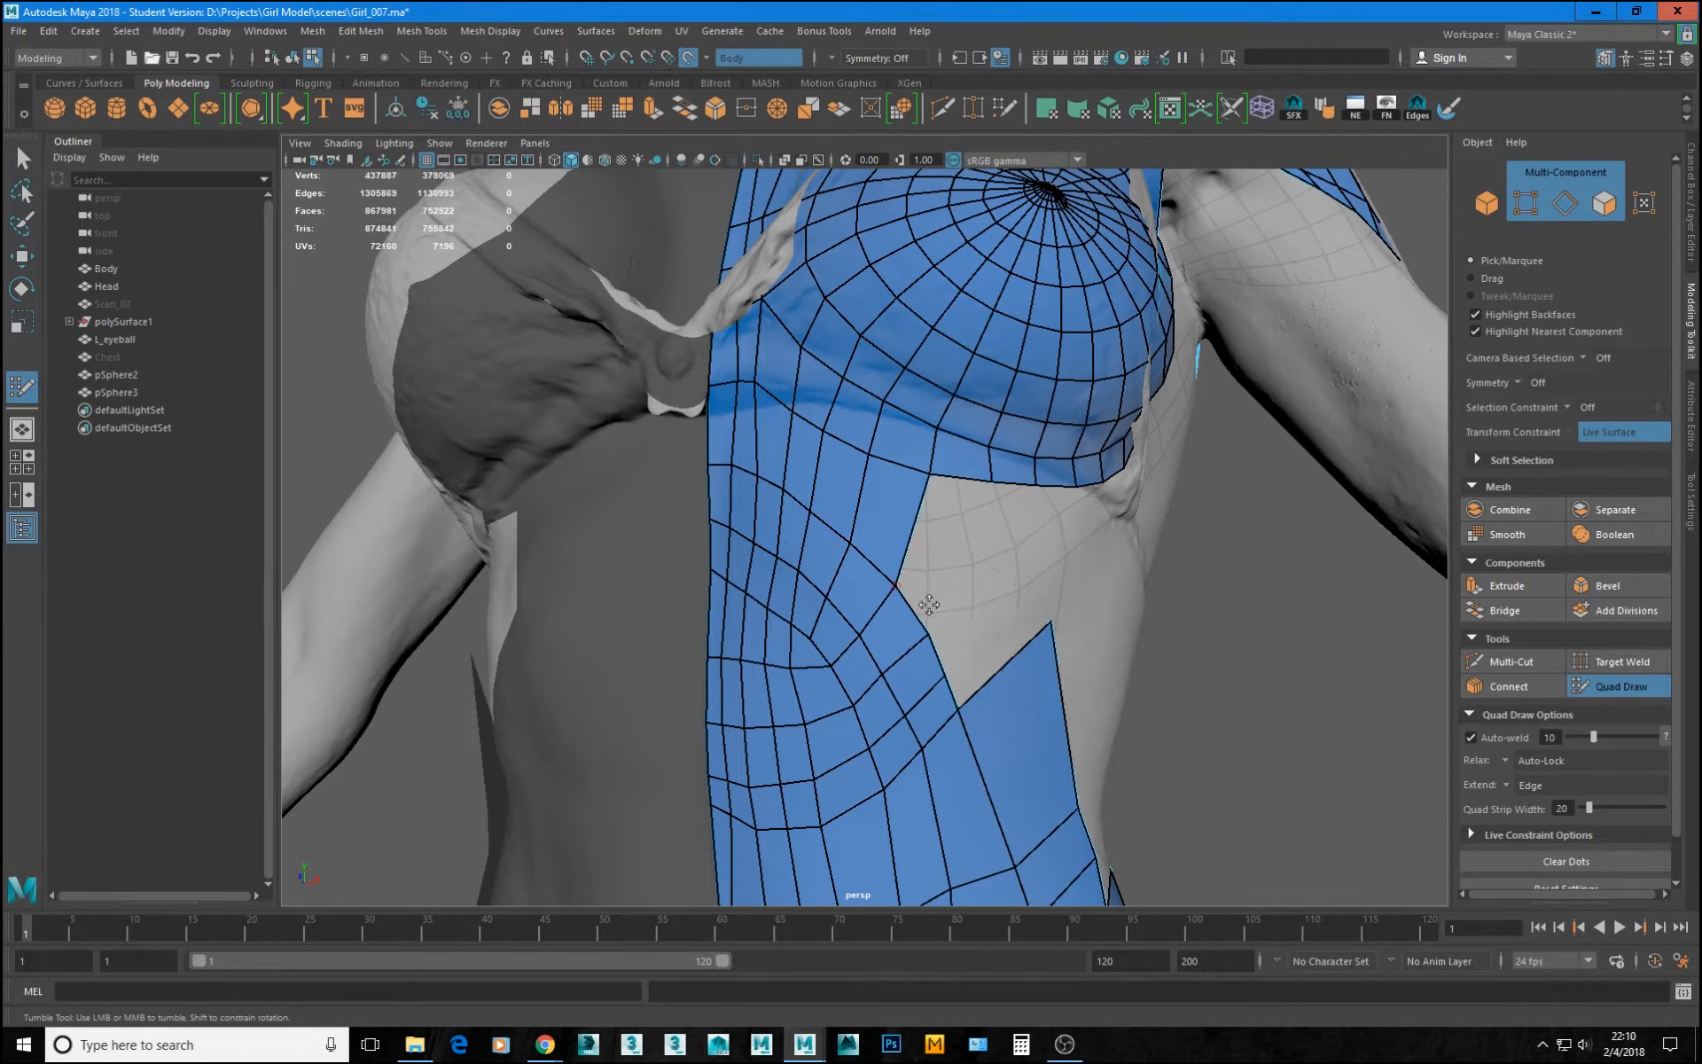
# - Extend three quads upward from the top of the abdomen's side strip toward the breast's lower border
pyautogui.moveTo(1000, 610)
pyautogui.keyDown('alt'); pyautogui.mouseDown()
pyautogui.moveTo(954, 592)
pyautogui.moveTo(975, 620)
pyautogui.mouseUp(); pyautogui.keyUp('alt')
pyautogui.keyDown('alt'); pyautogui.moveTo(926, 535); pyautogui.dragTo(920, 520, button='middle'); pyautogui.keyUp('alt')
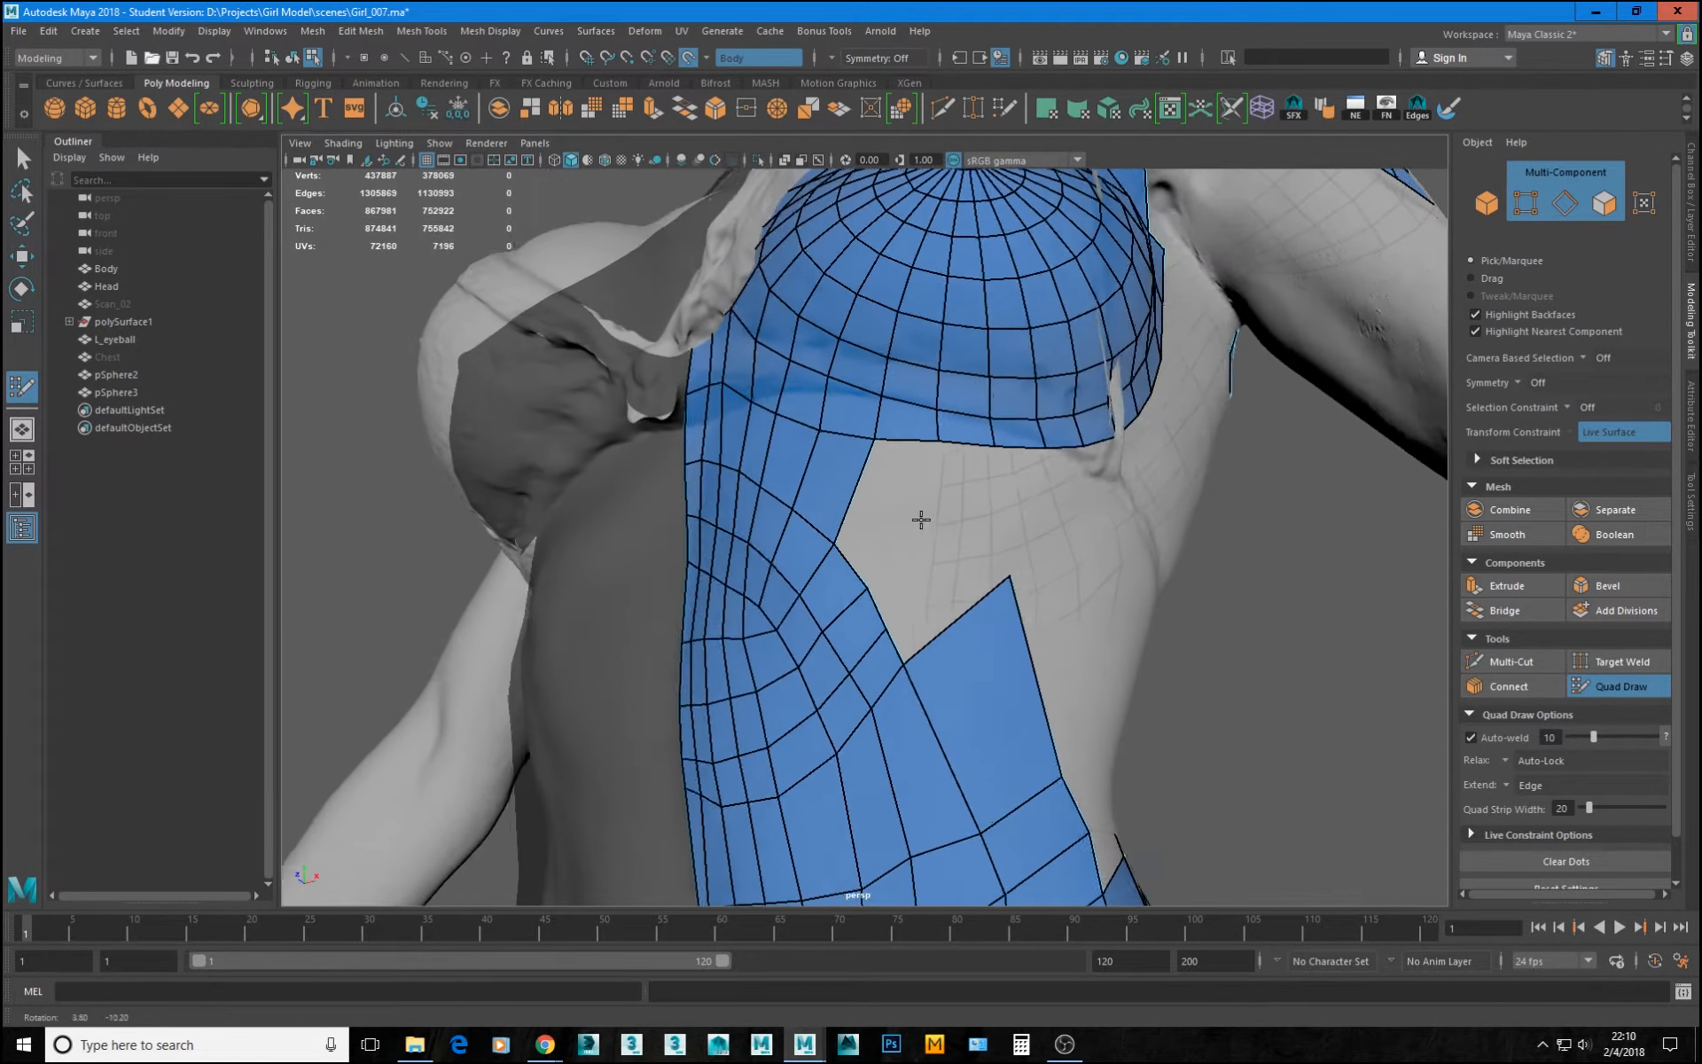
pyautogui.keyDown('alt'); pyautogui.moveTo(1105, 683); pyautogui.dragTo(973, 653); pyautogui.keyUp('alt')
pyautogui.keyDown('alt'); pyautogui.moveTo(973, 653); pyautogui.dragTo(841, 597, button='right'); pyautogui.keyUp('alt')
pyautogui.keyDown('alt'); pyautogui.moveTo(841, 597); pyautogui.dragTo(811, 612); pyautogui.keyUp('alt')
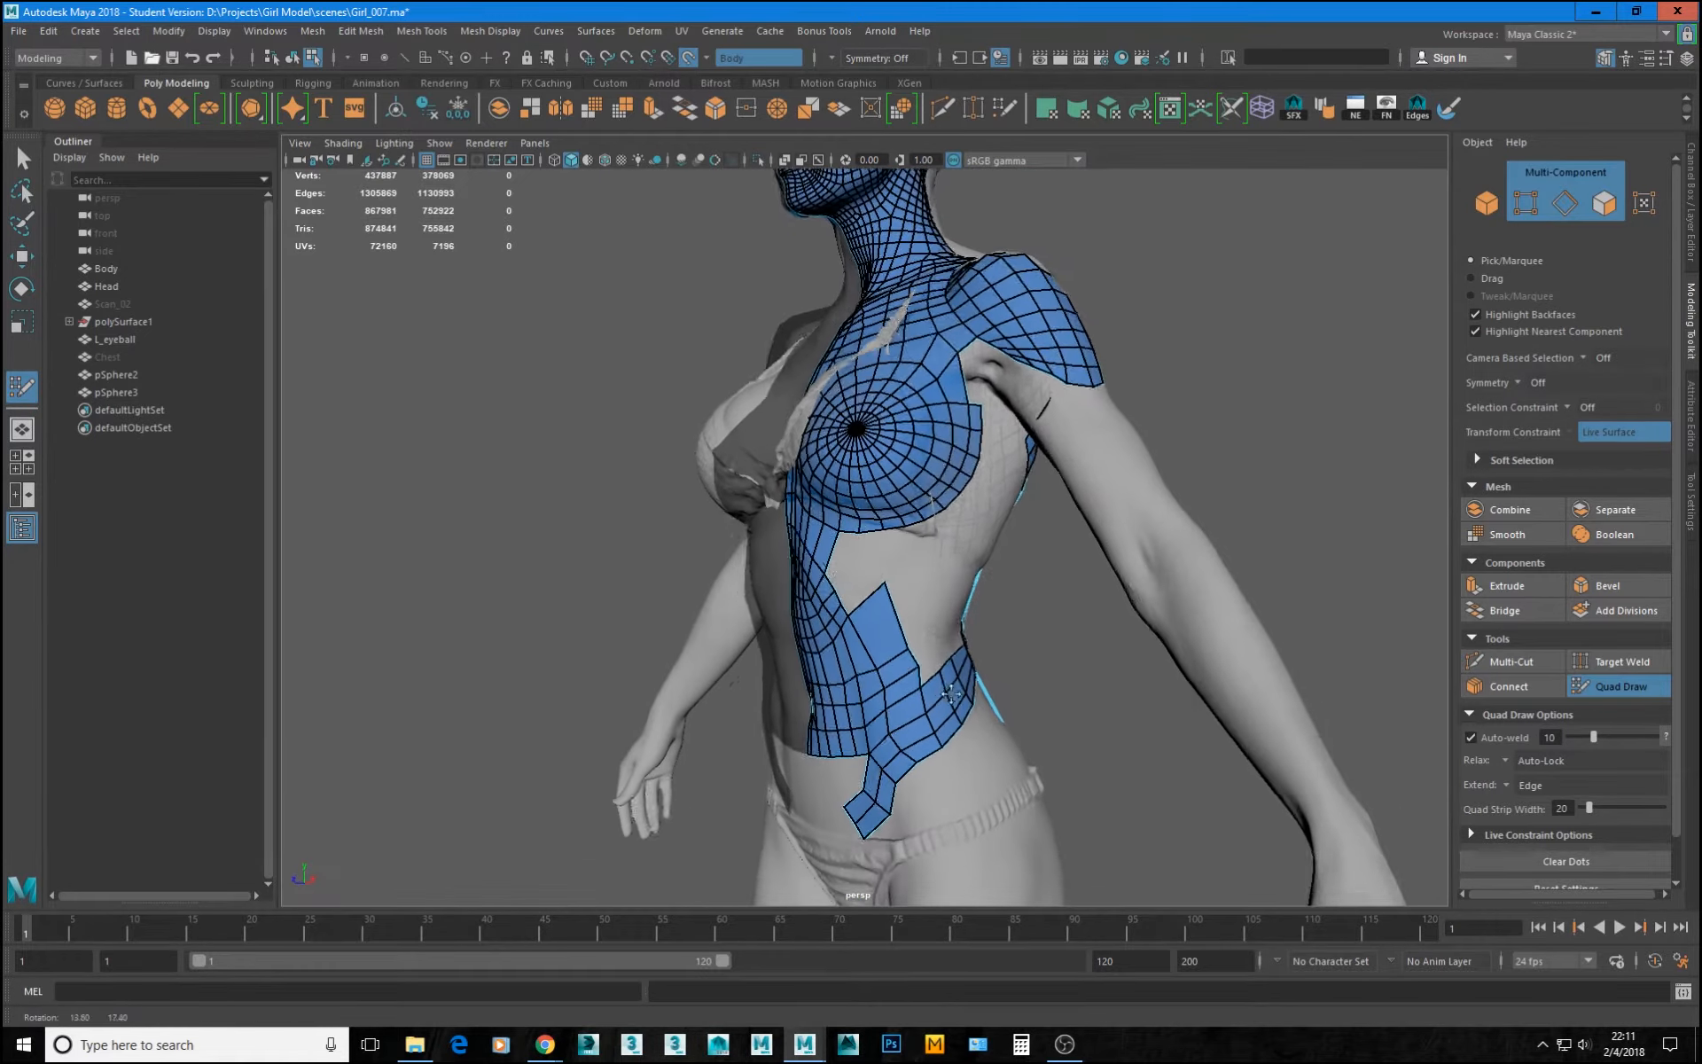
pyautogui.keyDown('alt'); pyautogui.moveTo(976, 692); pyautogui.dragTo(1179, 780, button='right'); pyautogui.keyUp('alt')
pyautogui.moveTo(1037, 709)
pyautogui.keyDown('alt'); pyautogui.mouseDown()
pyautogui.moveTo(917, 681)
pyautogui.moveTo(906, 623)
pyautogui.moveTo(885, 625)
pyautogui.mouseUp(); pyautogui.keyUp('alt')
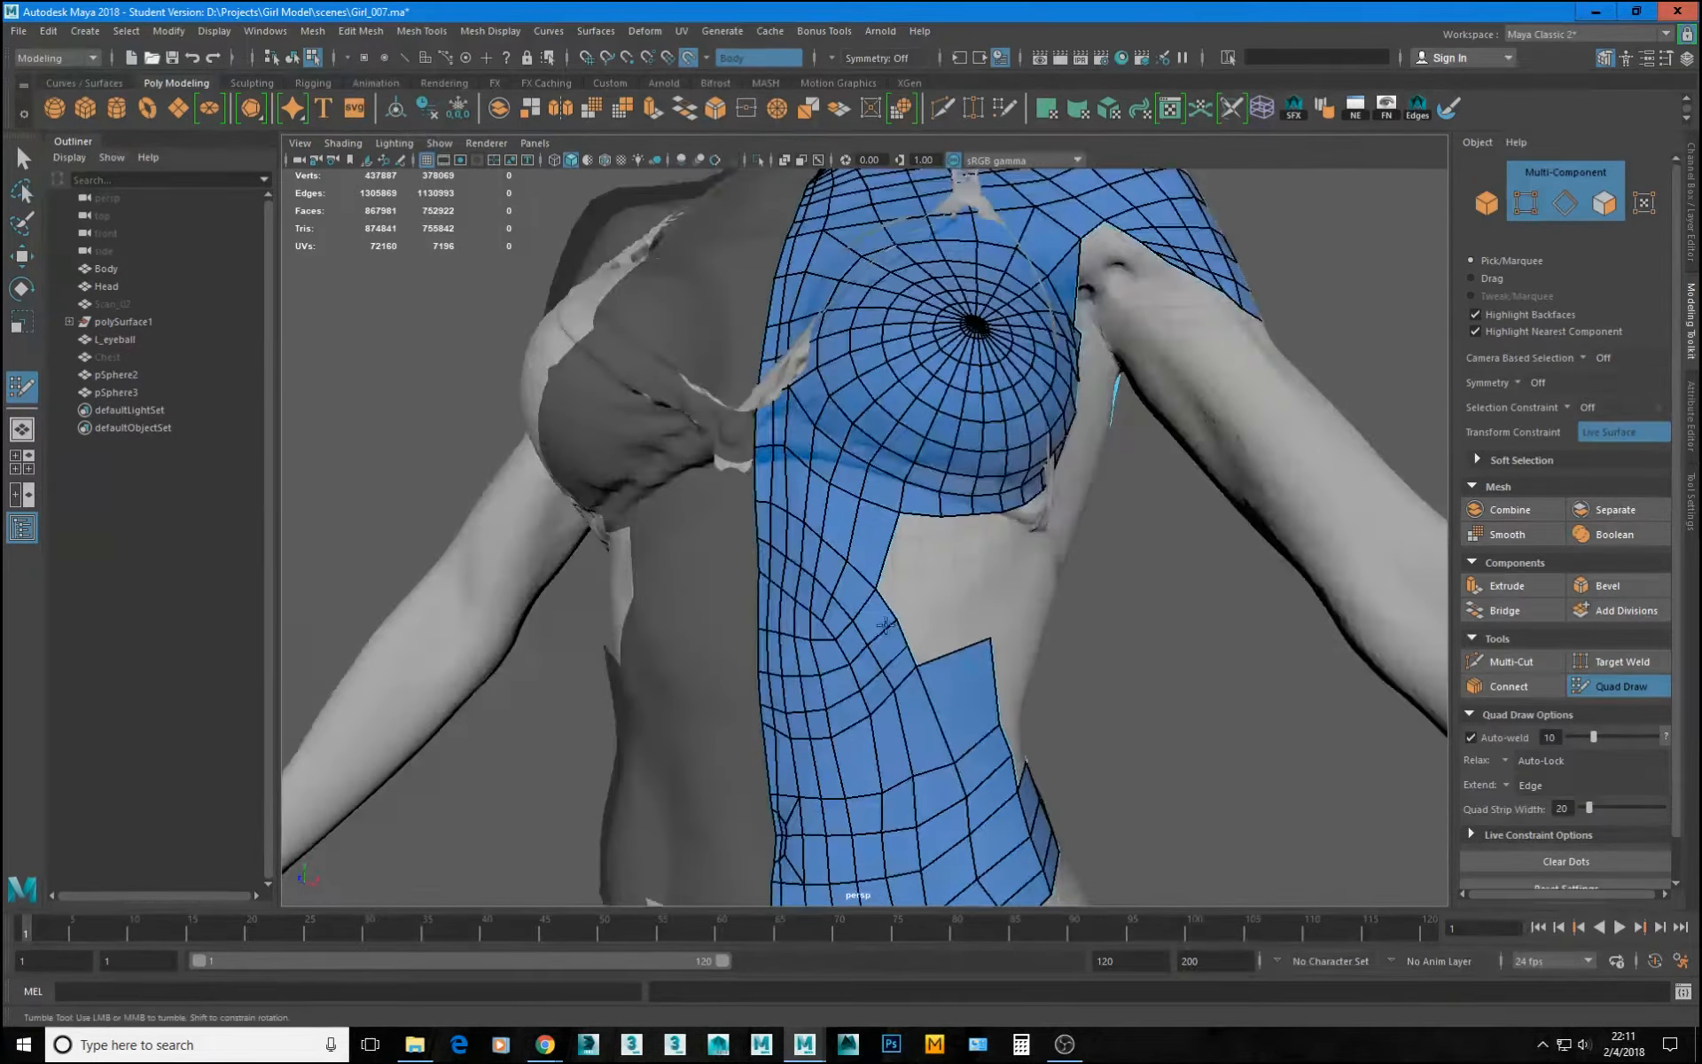
pyautogui.keyDown('alt'); pyautogui.moveTo(884, 625); pyautogui.dragTo(910, 645, button='right'); pyautogui.keyUp('alt')
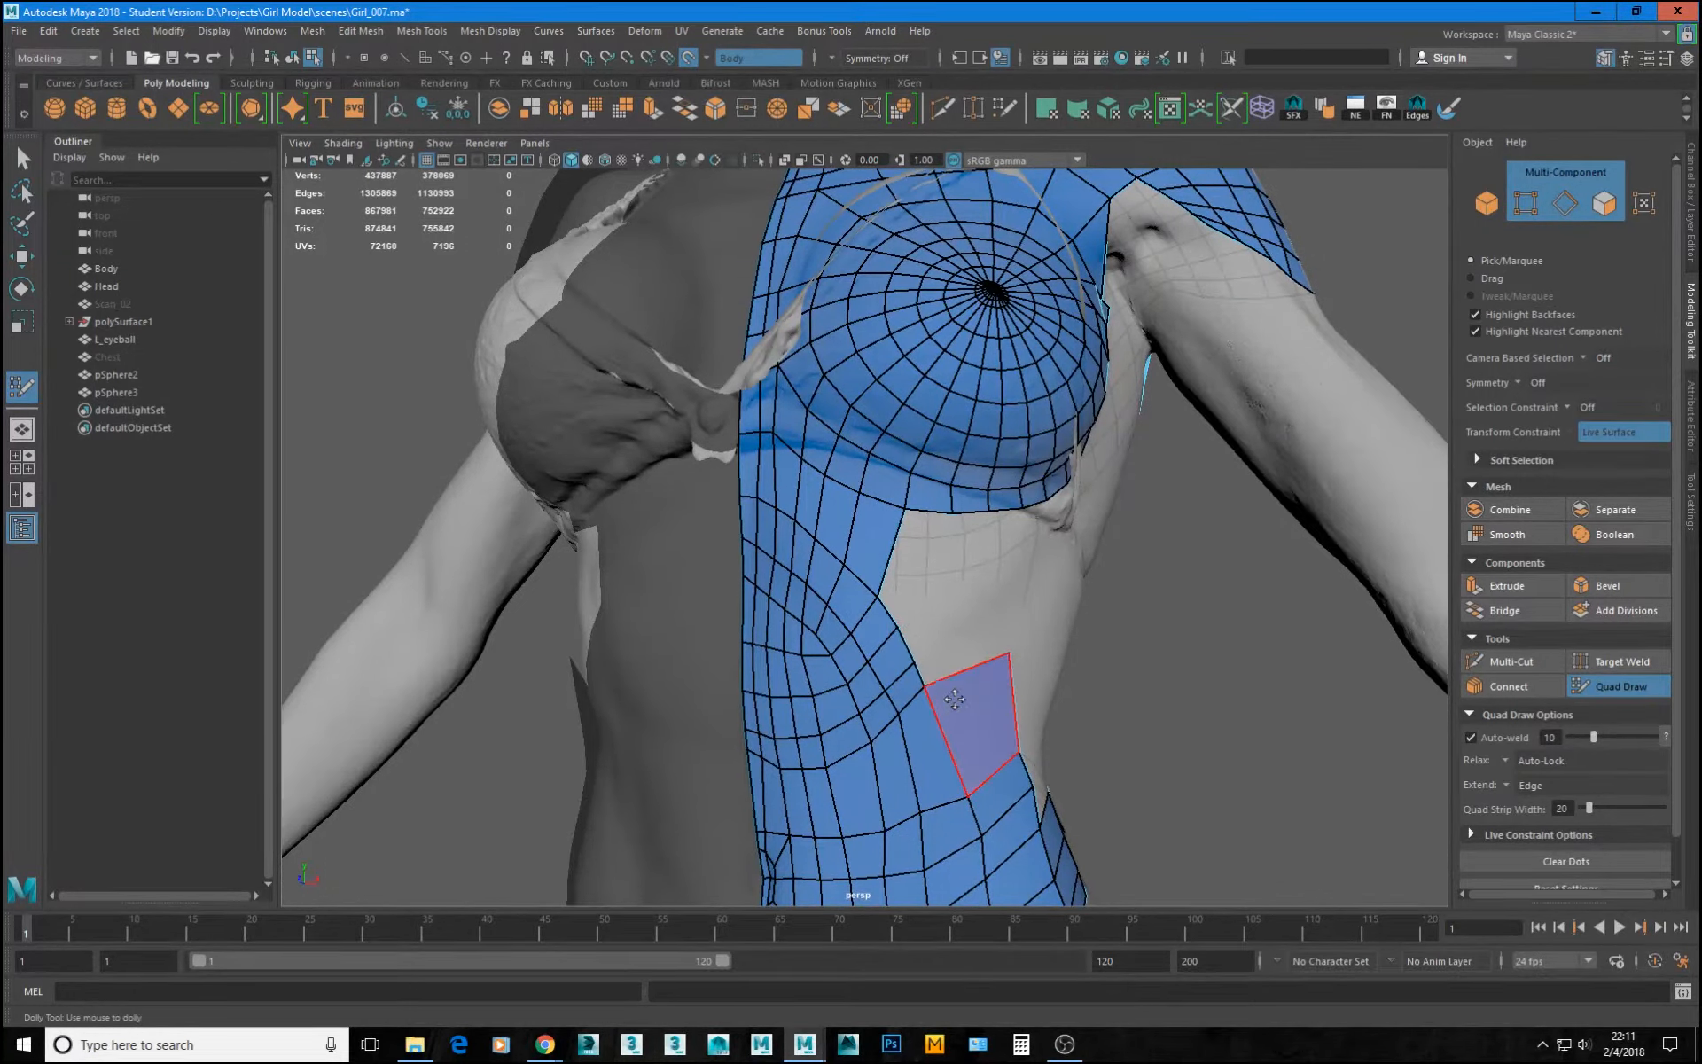
pyautogui.moveTo(957, 669)
pyautogui.mouseDown()
pyautogui.moveTo(915, 583)
pyautogui.moveTo(984, 573)
pyautogui.mouseUp()
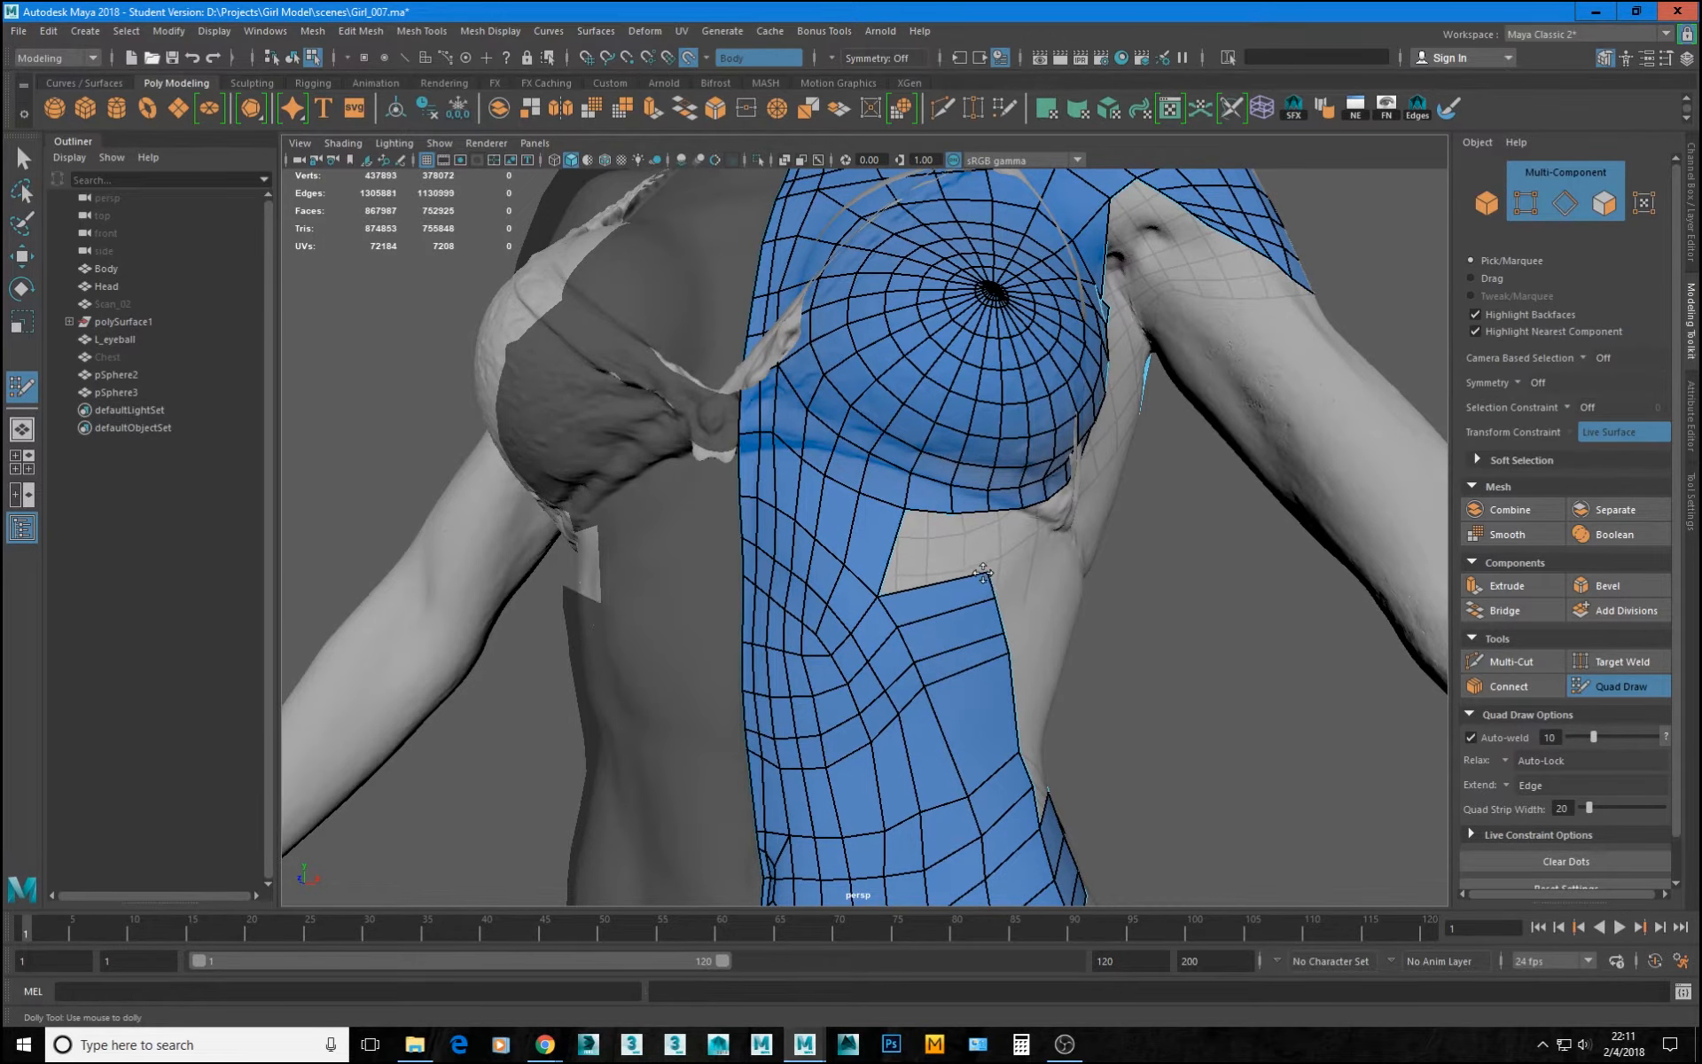
# - Insert an edge loop across the three-quad-wide mesh strip around the waist
pyautogui.keyDown('alt'); pyautogui.moveTo(1027, 655); pyautogui.dragTo(893, 649); pyautogui.keyUp('alt')
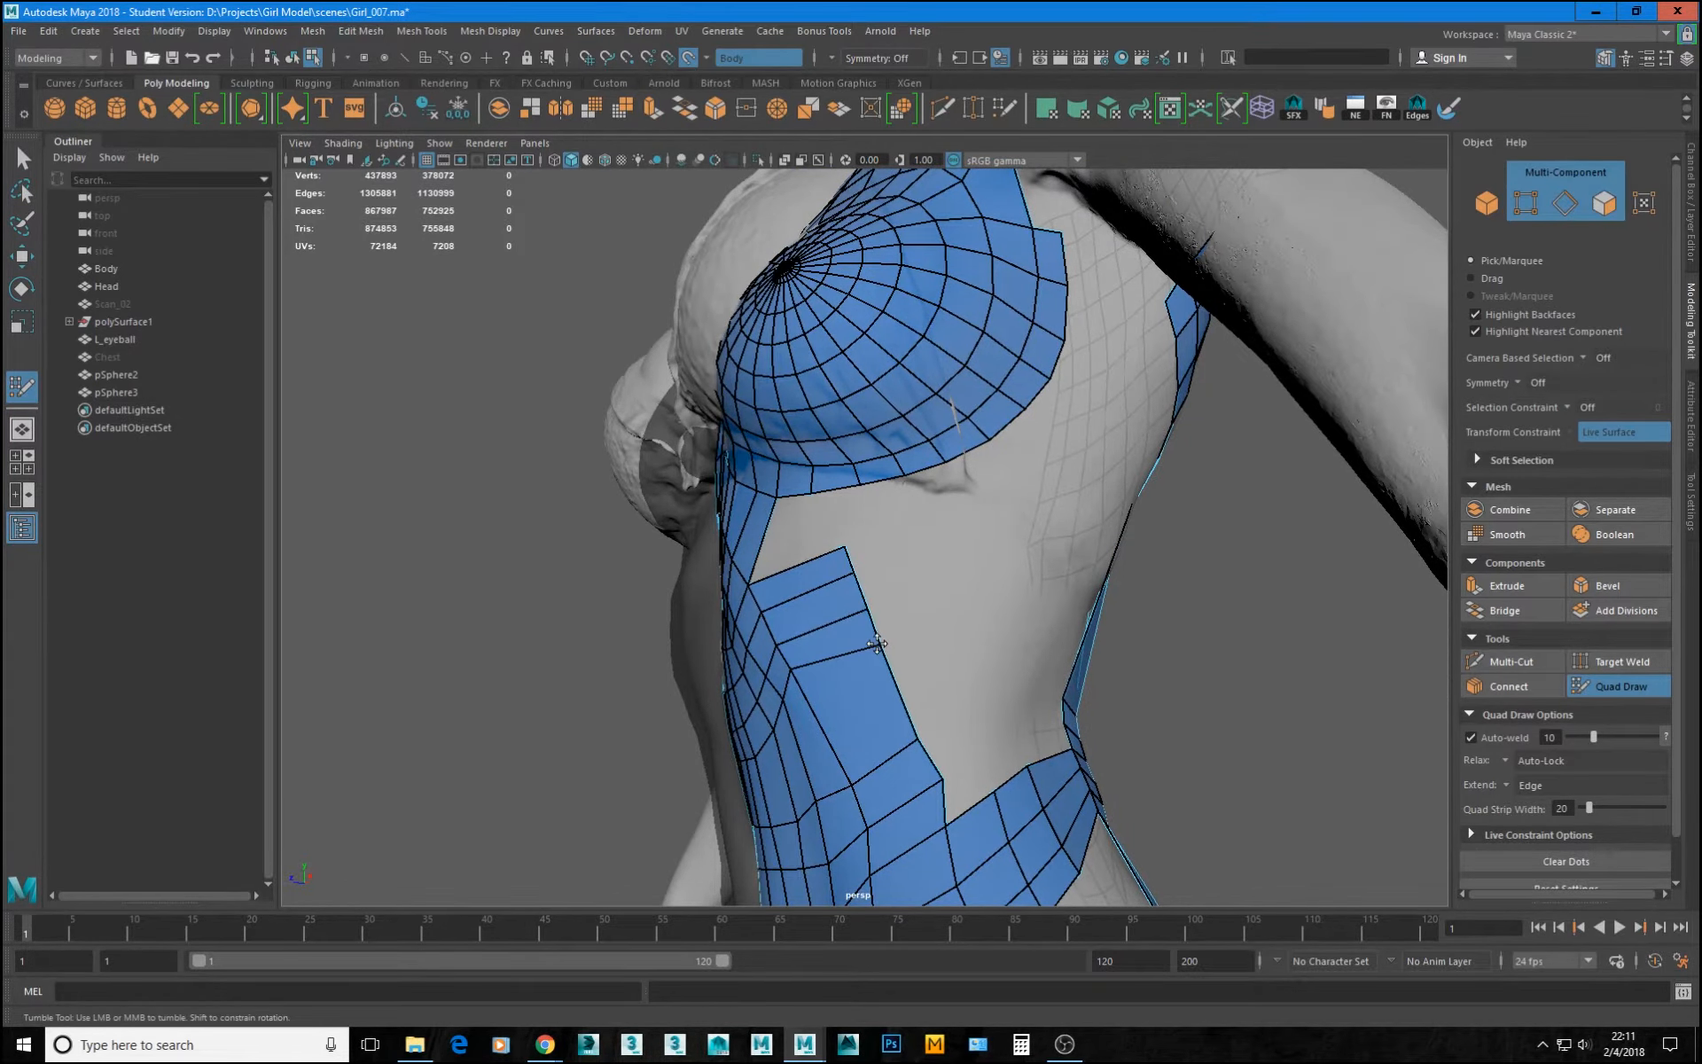
pyautogui.keyDown('alt'); pyautogui.moveTo(879, 643); pyautogui.dragTo(987, 635); pyautogui.keyUp('alt')
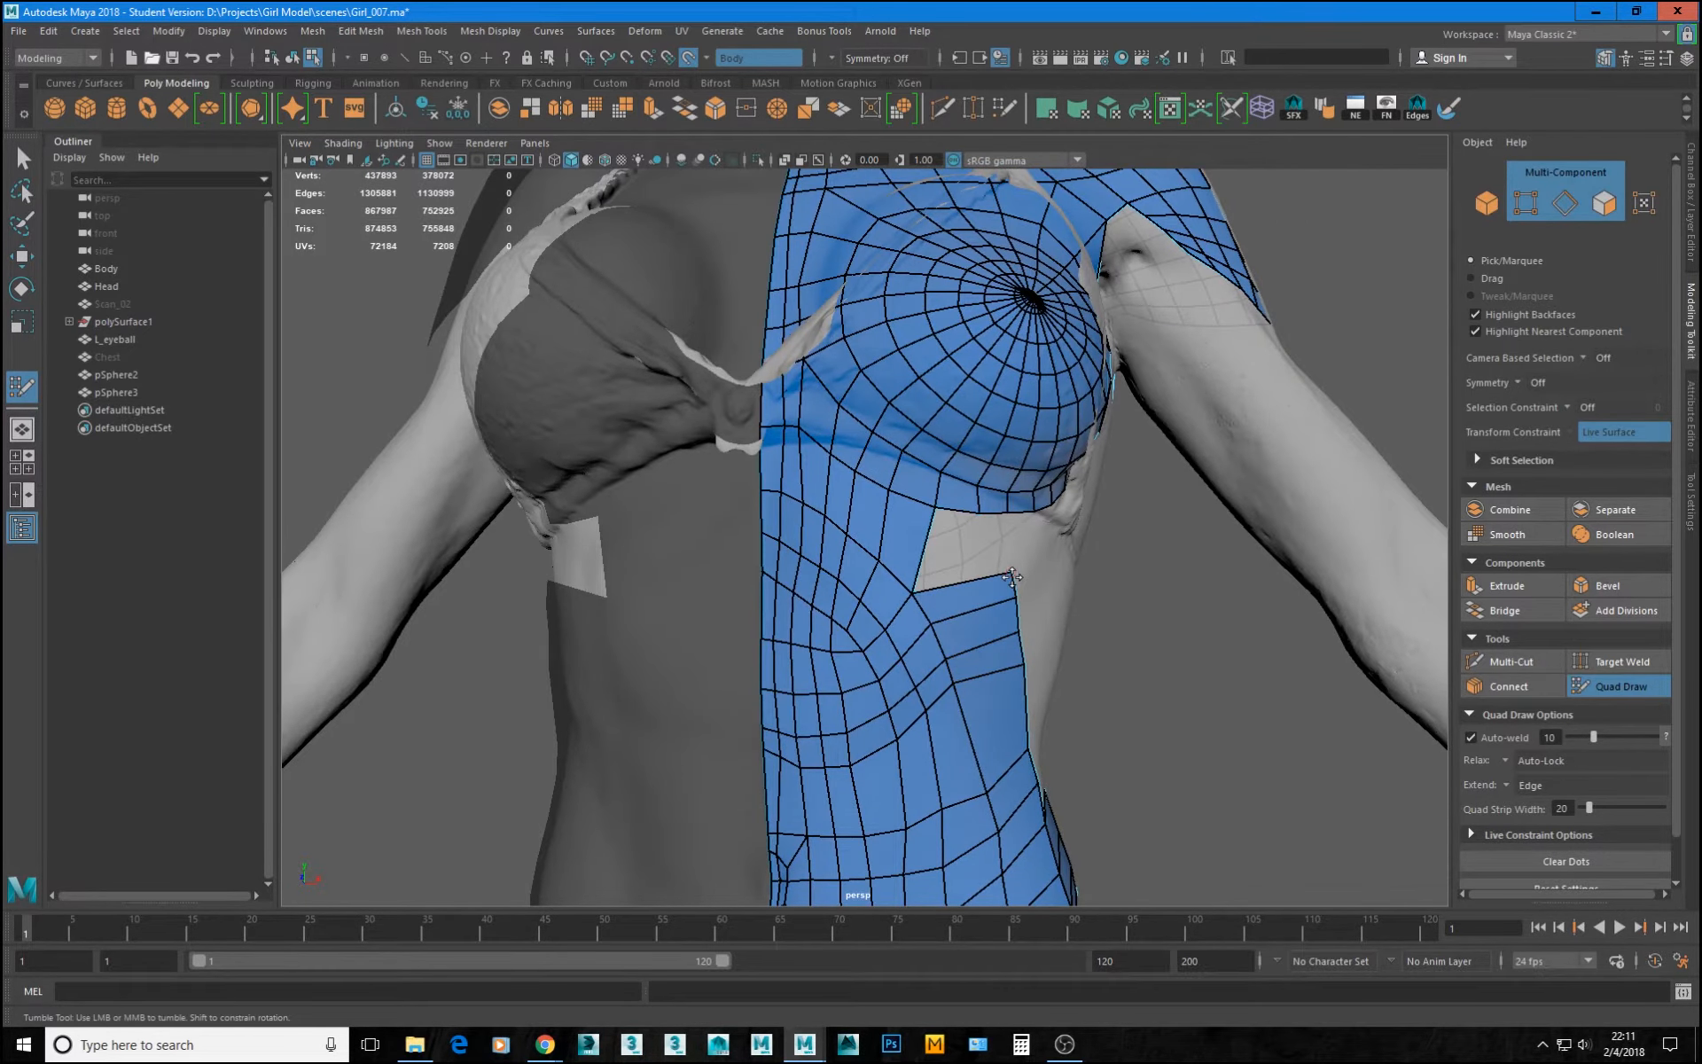
pyautogui.moveTo(940, 616)
pyautogui.keyDown('alt'); pyautogui.mouseDown()
pyautogui.moveTo(1019, 567)
pyautogui.moveTo(933, 638)
pyautogui.moveTo(949, 594)
pyautogui.mouseUp(); pyautogui.keyUp('alt')
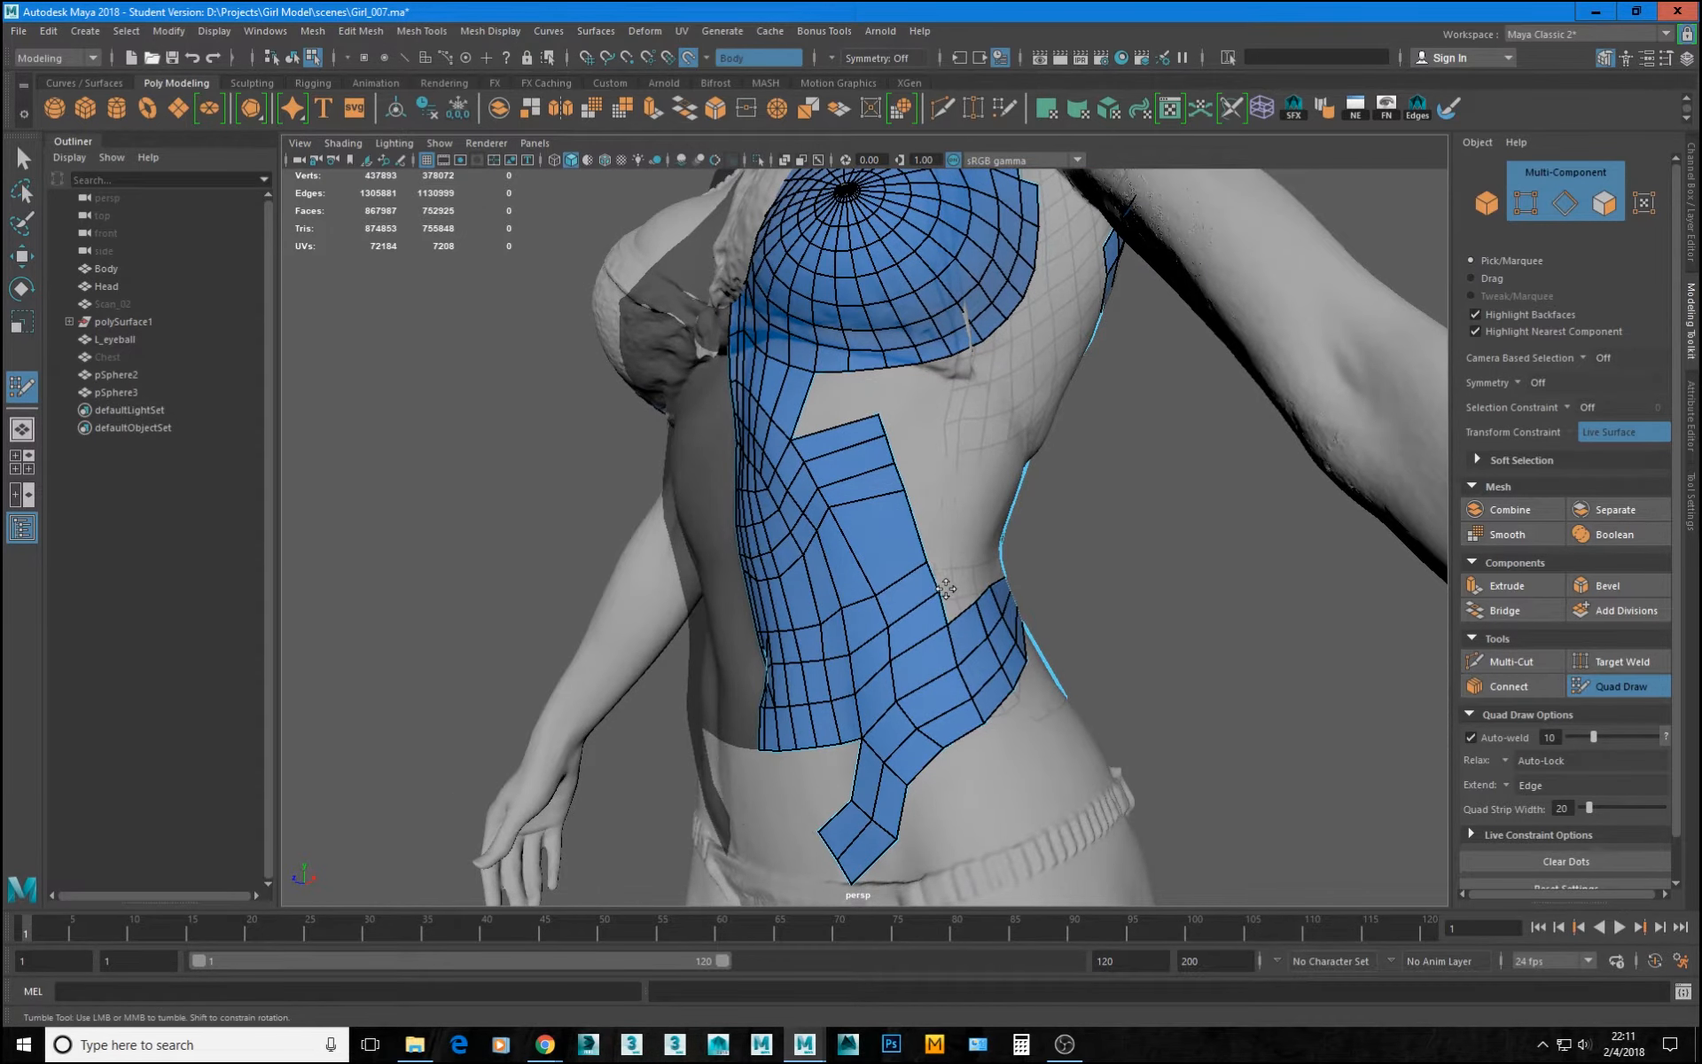
pyautogui.keyDown('alt'); pyautogui.moveTo(973, 683); pyautogui.dragTo(981, 735); pyautogui.keyUp('alt')
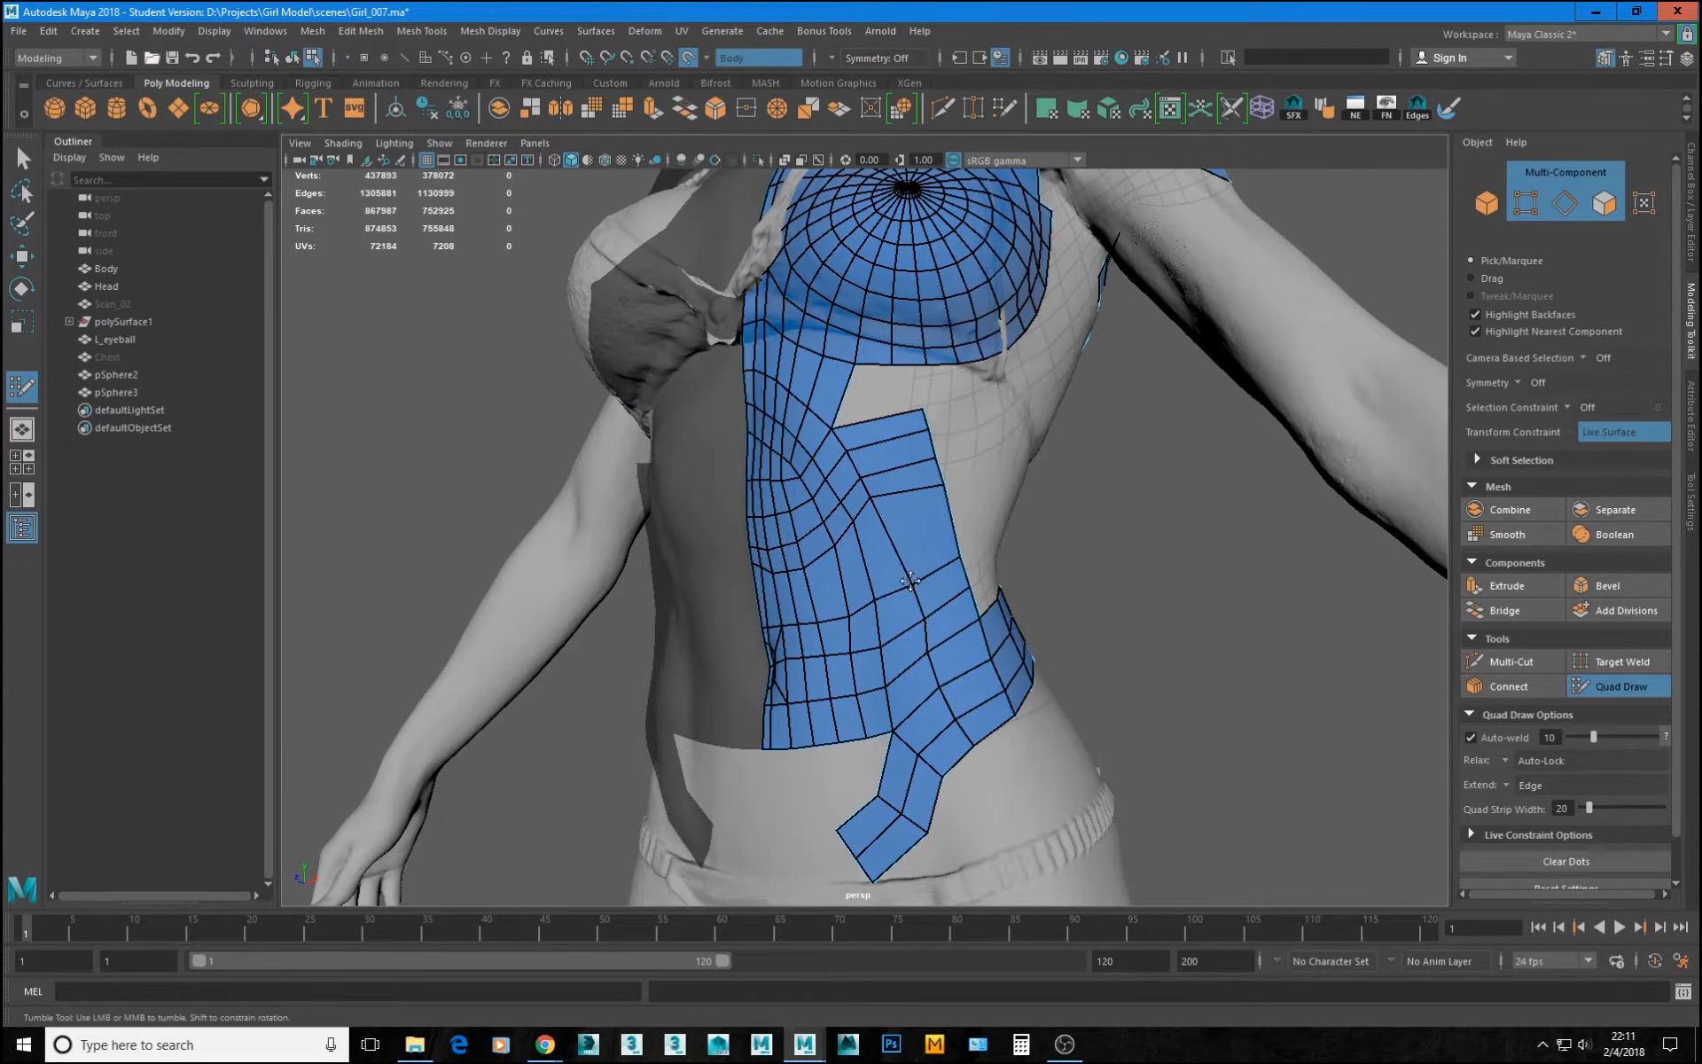
pyautogui.keyDown('alt'); pyautogui.moveTo(911, 581); pyautogui.dragTo(736, 627); pyautogui.keyUp('alt')
pyautogui.keyDown('alt'); pyautogui.moveTo(735, 626); pyautogui.dragTo(820, 652, button='right'); pyautogui.keyUp('alt')
pyautogui.keyDown('alt'); pyautogui.moveTo(820, 652); pyautogui.dragTo(984, 709); pyautogui.keyUp('alt')
pyautogui.keyDown('ctrl'); pyautogui.click(848, 671); pyautogui.keyUp('ctrl')
pyautogui.keyDown('alt'); pyautogui.moveTo(984, 709); pyautogui.dragTo(1015, 712, button='right'); pyautogui.keyUp('alt')
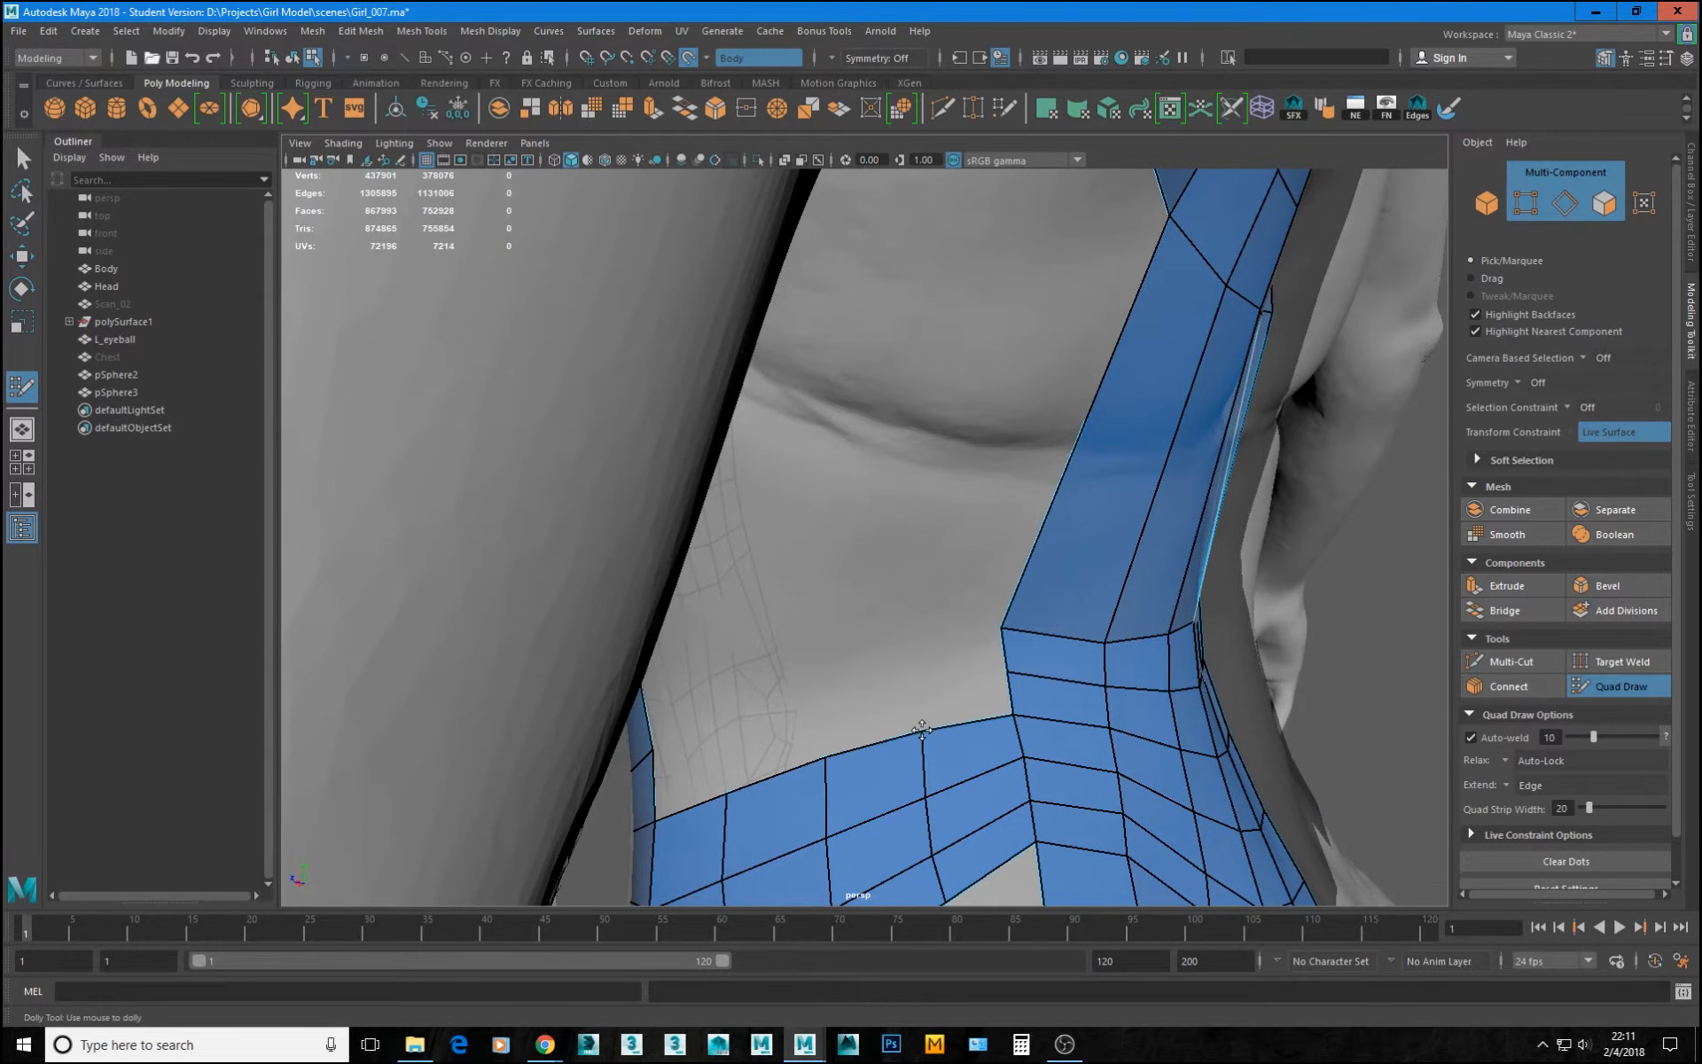
# - Extend two quads from the shoulder mesh's lowest edges down the outer upper arm and adjust their lower corner
pyautogui.keyDown('alt'); pyautogui.moveTo(922, 729); pyautogui.dragTo(947, 645, button='middle'); pyautogui.keyUp('alt')
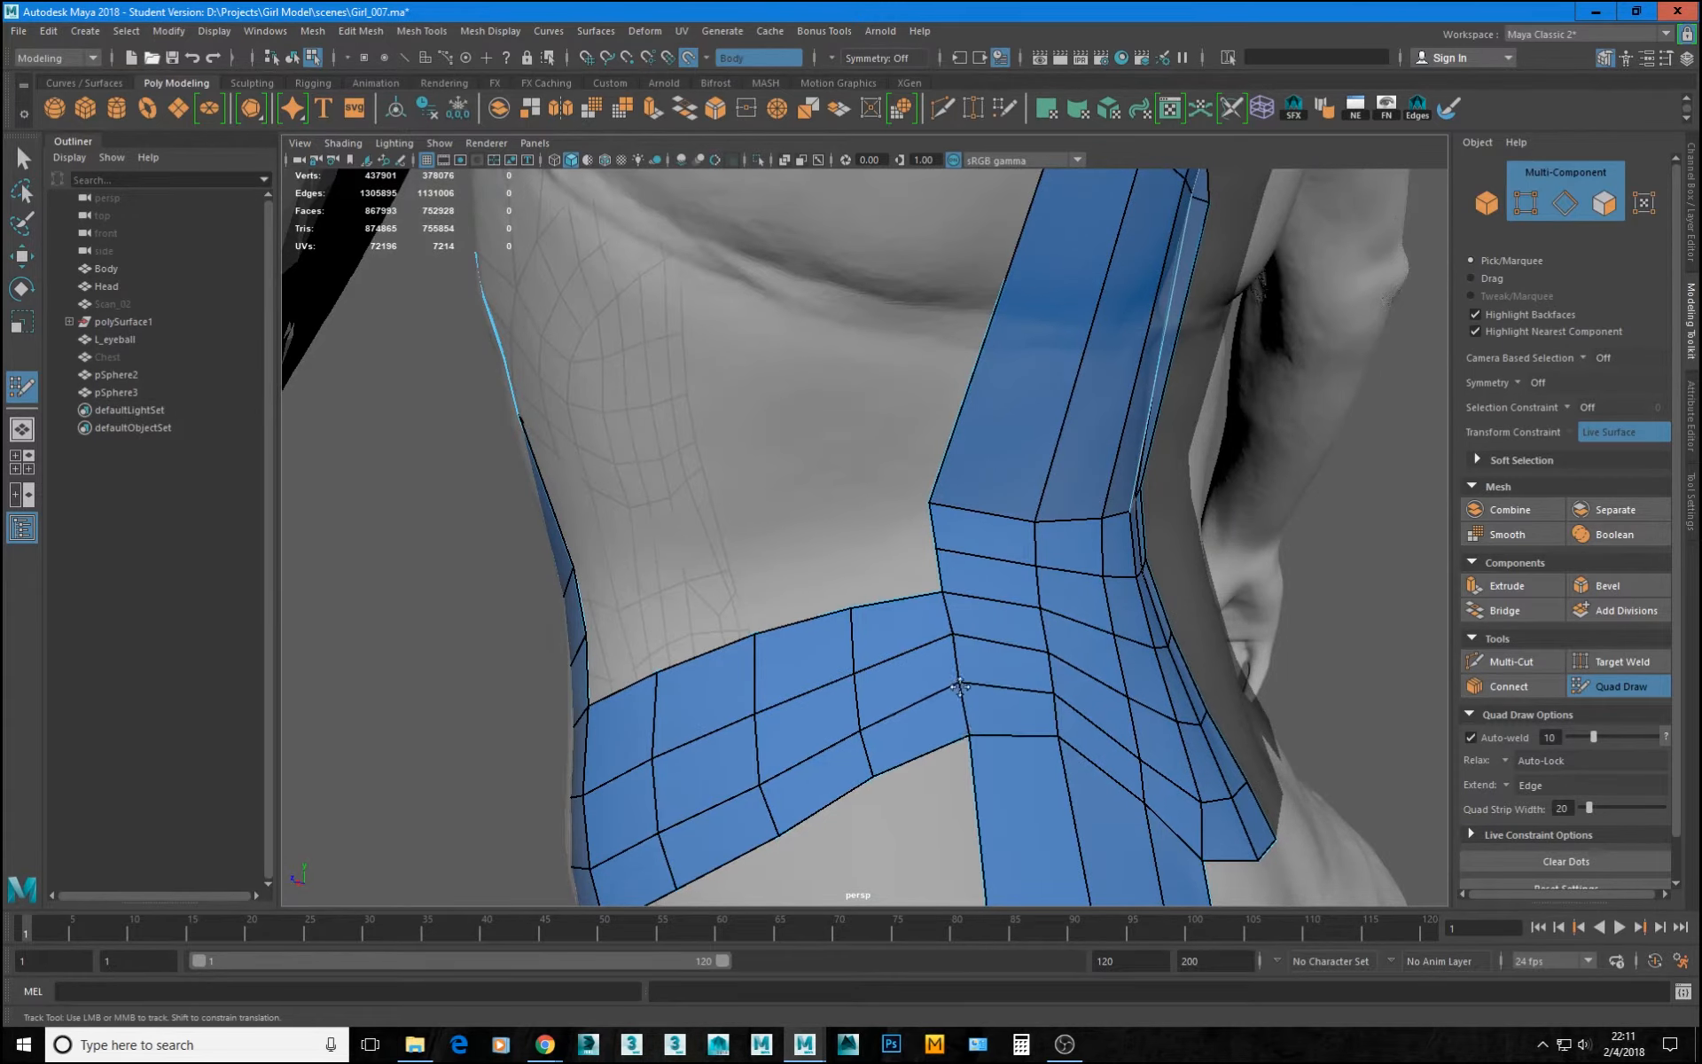
pyautogui.keyDown('alt'); pyautogui.moveTo(1057, 693); pyautogui.dragTo(966, 779, button='right'); pyautogui.keyUp('alt')
pyautogui.keyDown('alt'); pyautogui.moveTo(965, 779); pyautogui.dragTo(830, 723); pyautogui.keyUp('alt')
pyautogui.keyDown('alt'); pyautogui.moveTo(732, 412); pyautogui.dragTo(827, 565, button='middle'); pyautogui.keyUp('alt')
pyautogui.keyDown('alt'); pyautogui.moveTo(827, 565); pyautogui.dragTo(1073, 579); pyautogui.keyUp('alt')
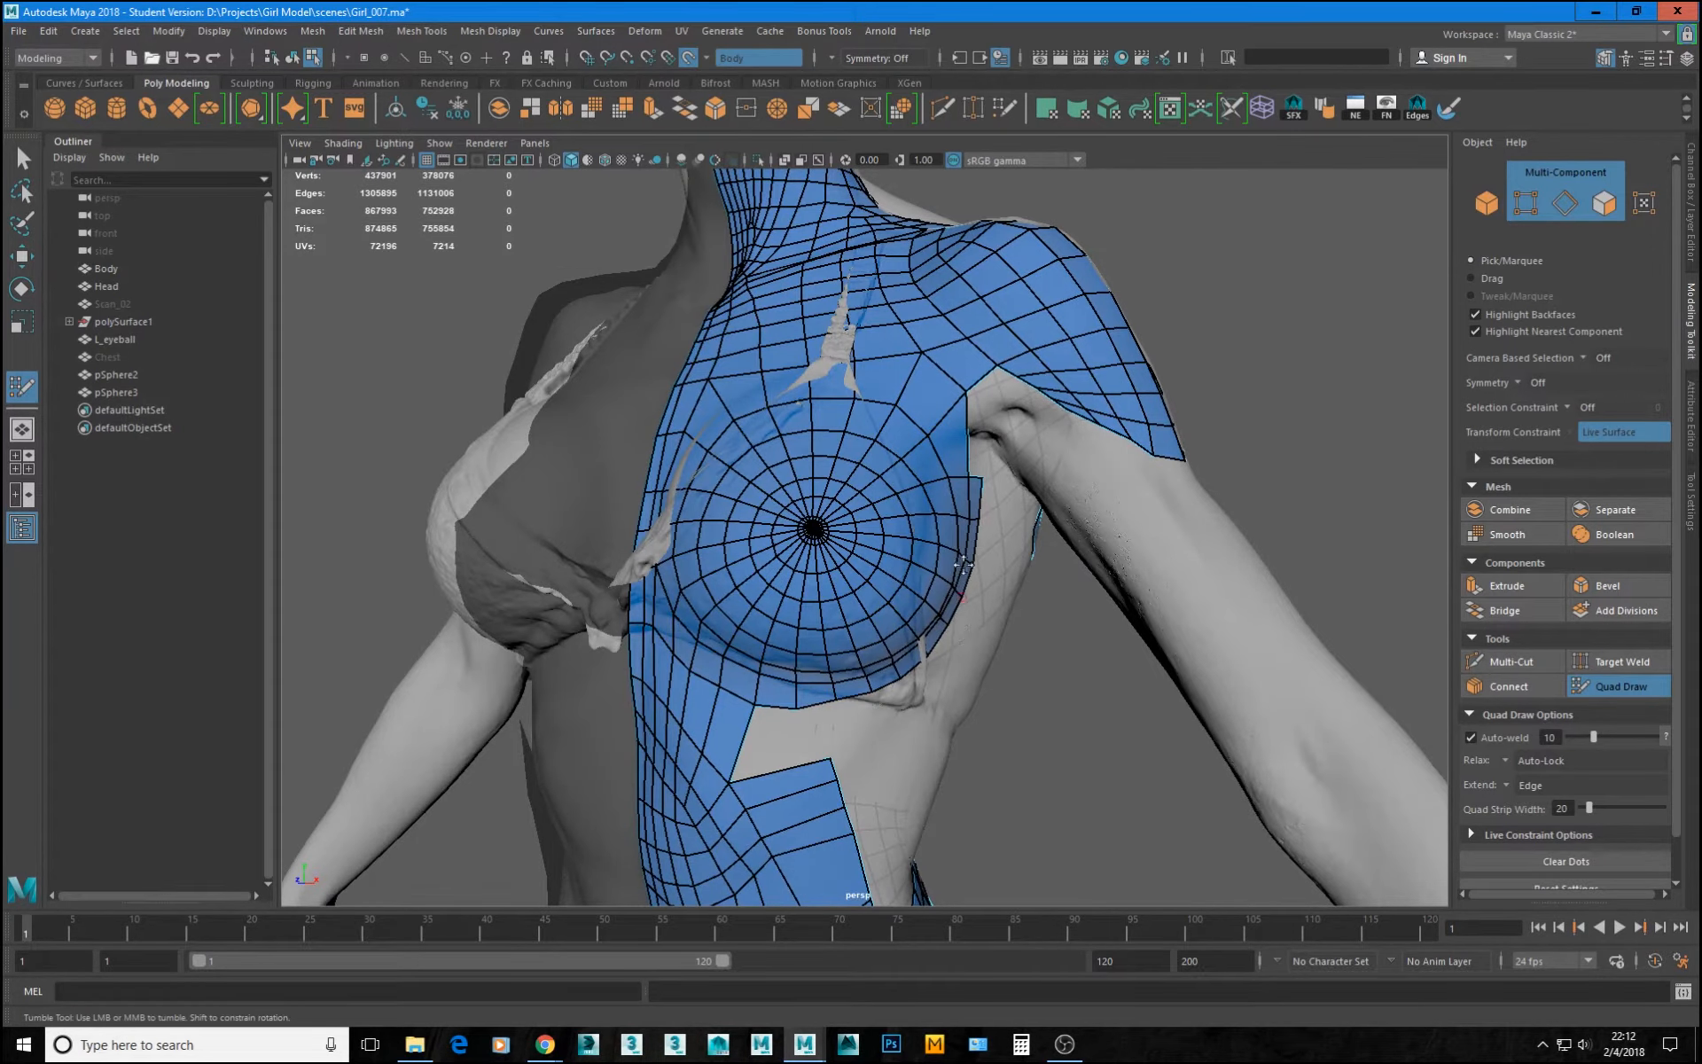
pyautogui.keyDown('alt'); pyautogui.moveTo(954, 596); pyautogui.dragTo(988, 589); pyautogui.keyUp('alt')
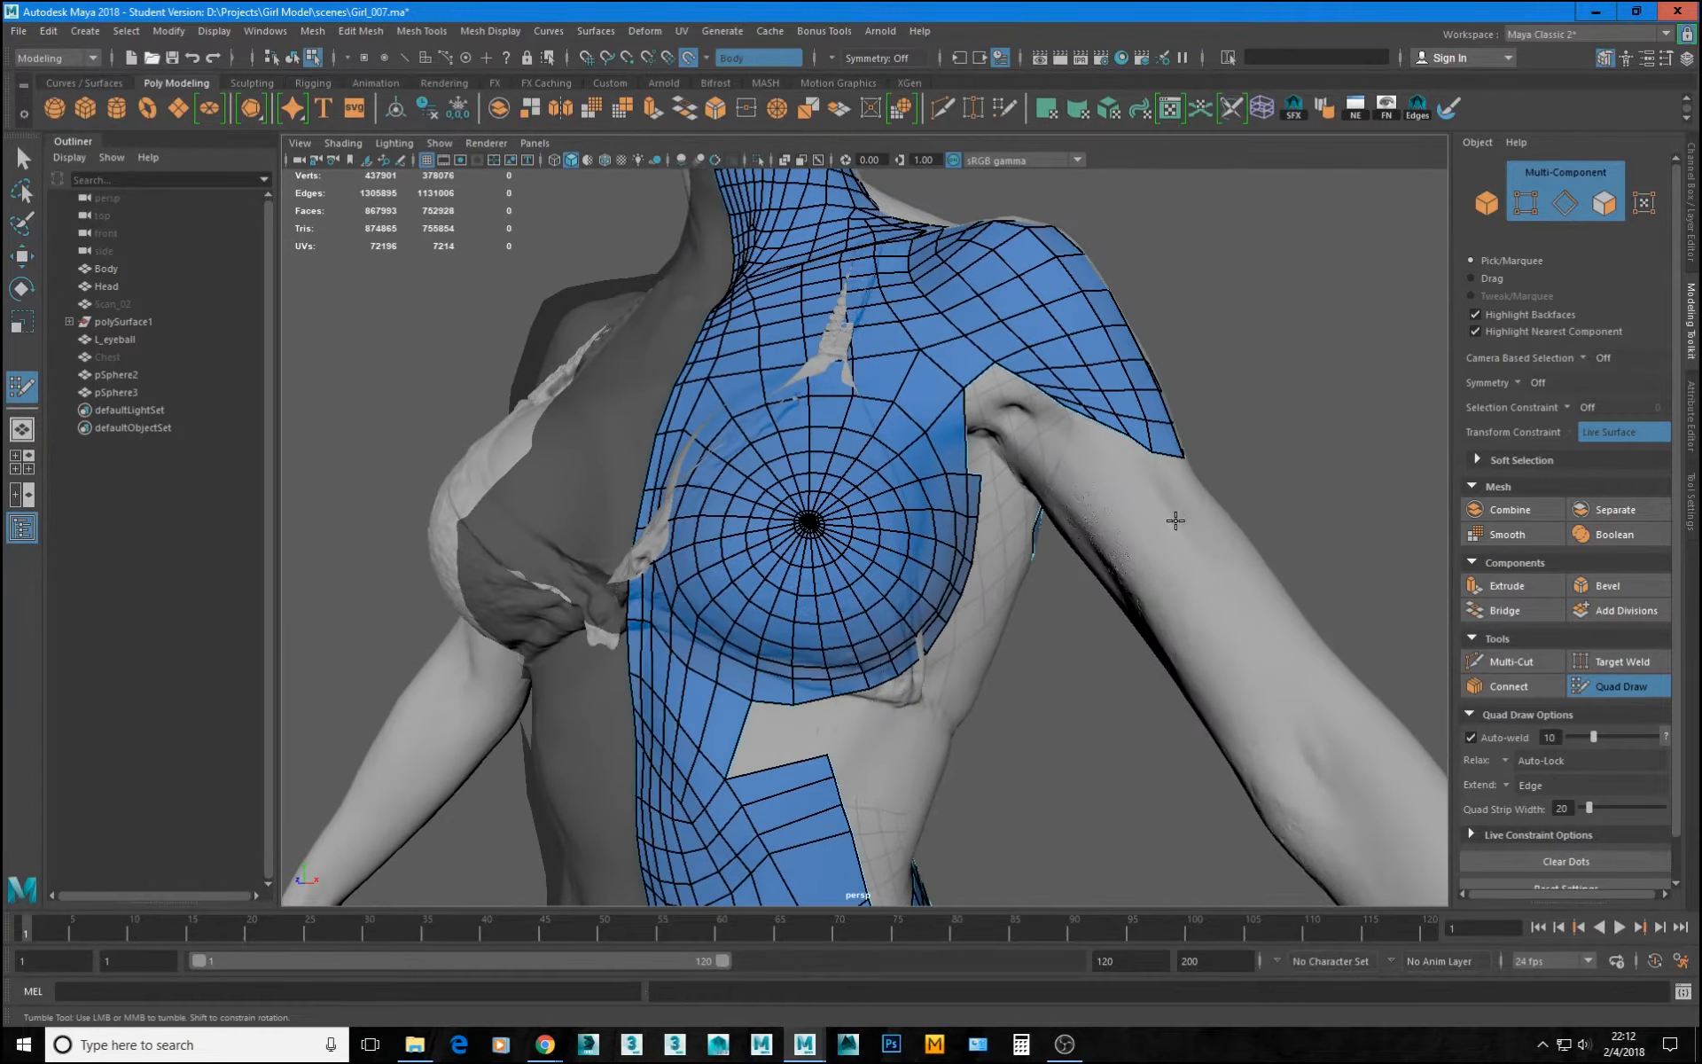
pyautogui.keyDown('alt'); pyautogui.moveTo(1174, 521); pyautogui.dragTo(900, 585, button='middle'); pyautogui.keyUp('alt')
pyautogui.keyDown('alt'); pyautogui.moveTo(900, 585); pyautogui.dragTo(962, 633, button='right'); pyautogui.keyUp('alt')
pyautogui.keyDown('alt'); pyautogui.moveTo(962, 633); pyautogui.dragTo(853, 665); pyautogui.keyUp('alt')
pyautogui.moveTo(731, 572); pyautogui.dragTo(789, 630)
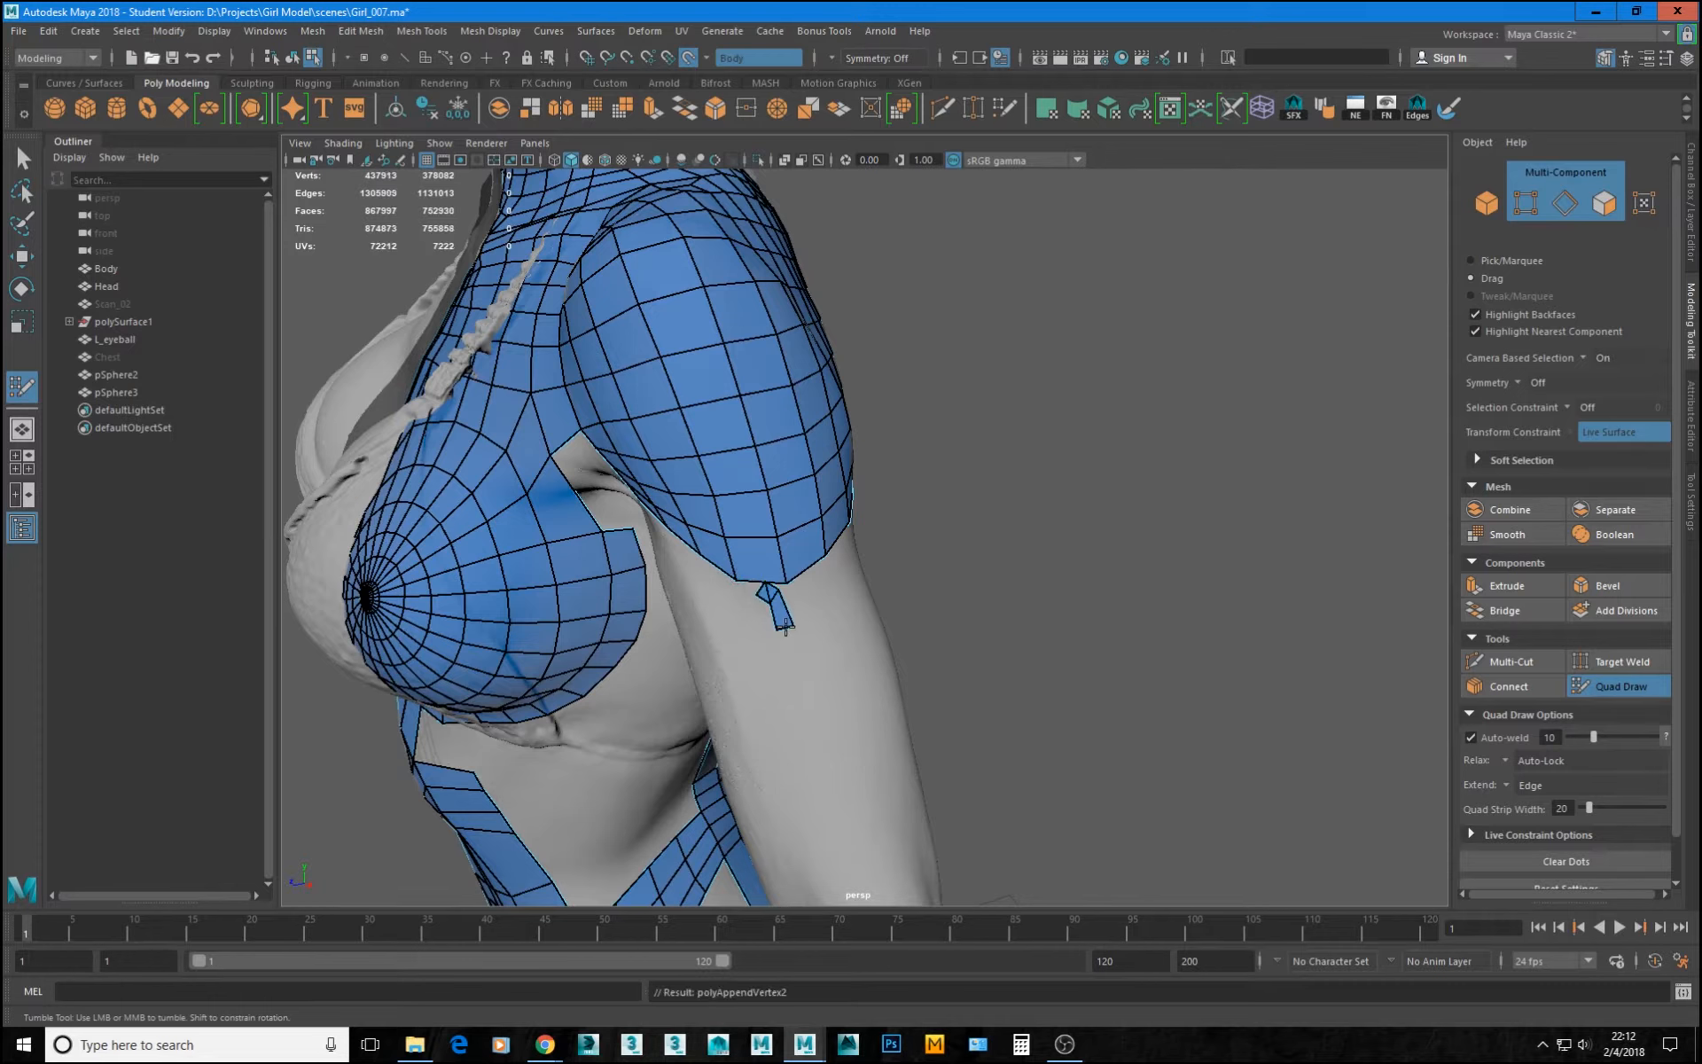
pyautogui.hotkey('ctrl', 'z')
pyautogui.click(758, 589)
pyautogui.moveTo(764, 585)
pyautogui.mouseDown()
pyautogui.moveTo(785, 638)
pyautogui.moveTo(820, 603)
pyautogui.moveTo(837, 625)
pyautogui.moveTo(767, 645)
pyautogui.moveTo(771, 658)
pyautogui.mouseUp()
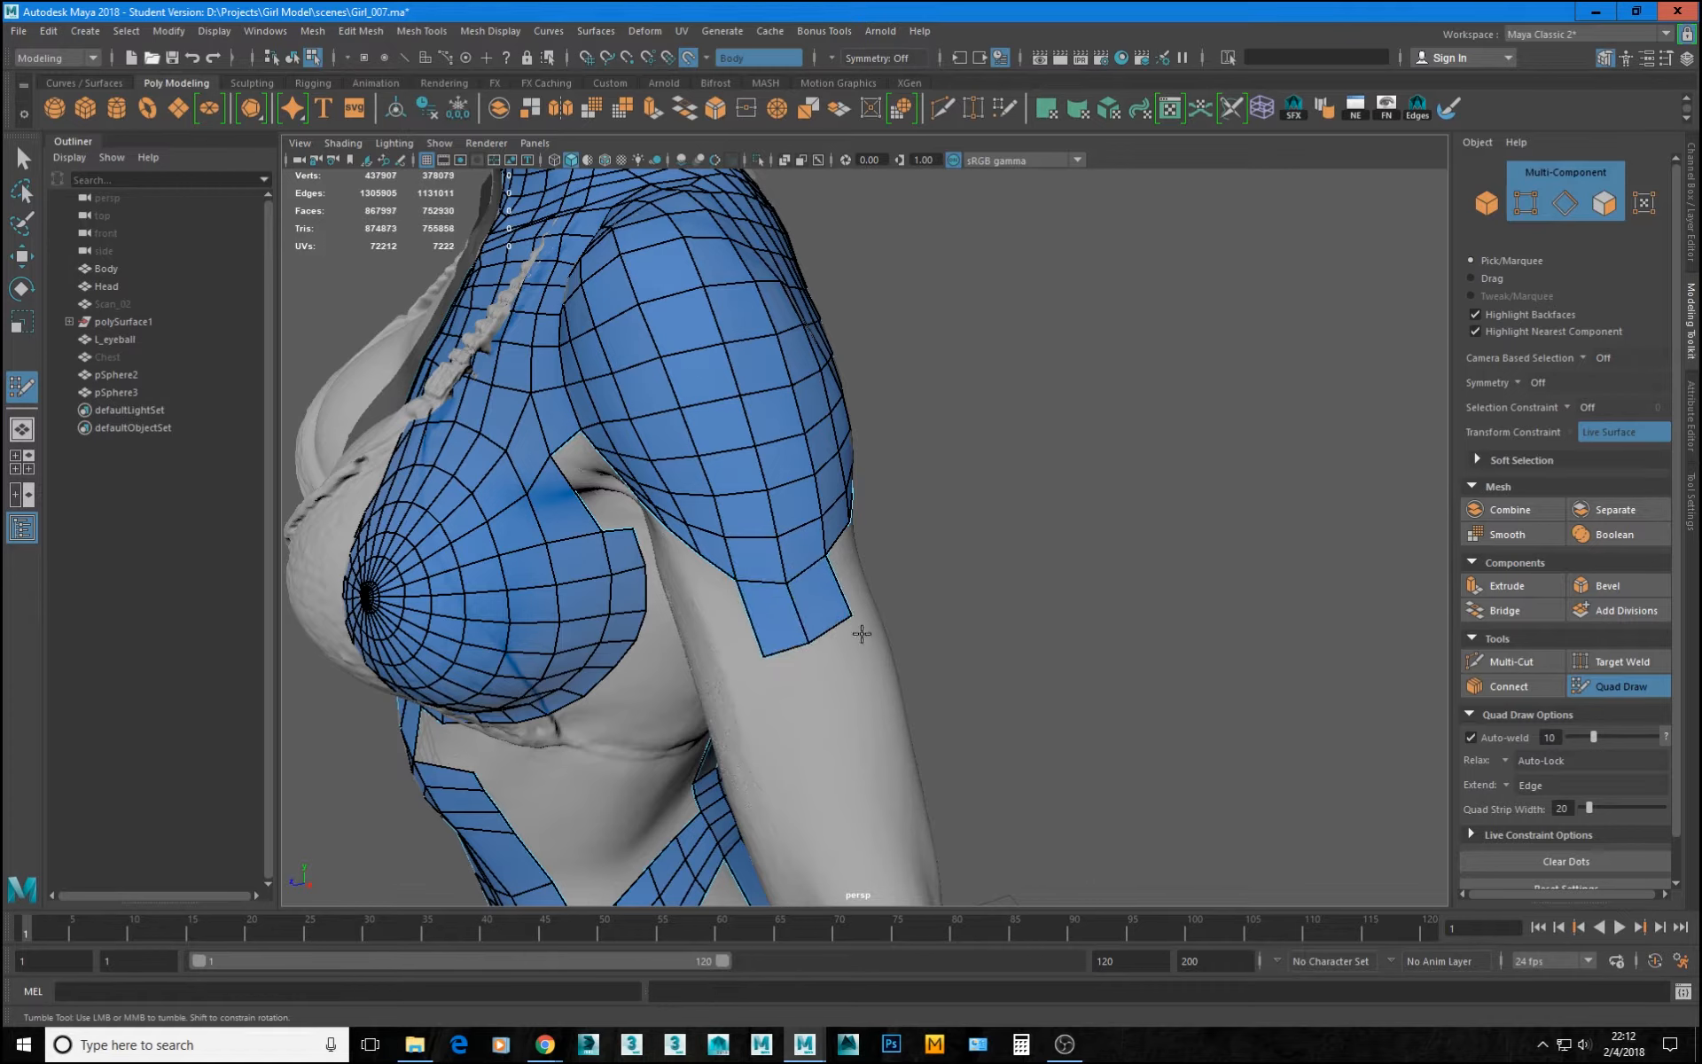
pyautogui.moveTo(851, 617); pyautogui.dragTo(860, 635)
# - Continue the quad strip from the outer upper arm around its front and underside
pyautogui.keyDown('alt'); pyautogui.moveTo(712, 661); pyautogui.dragTo(869, 615); pyautogui.keyUp('alt')
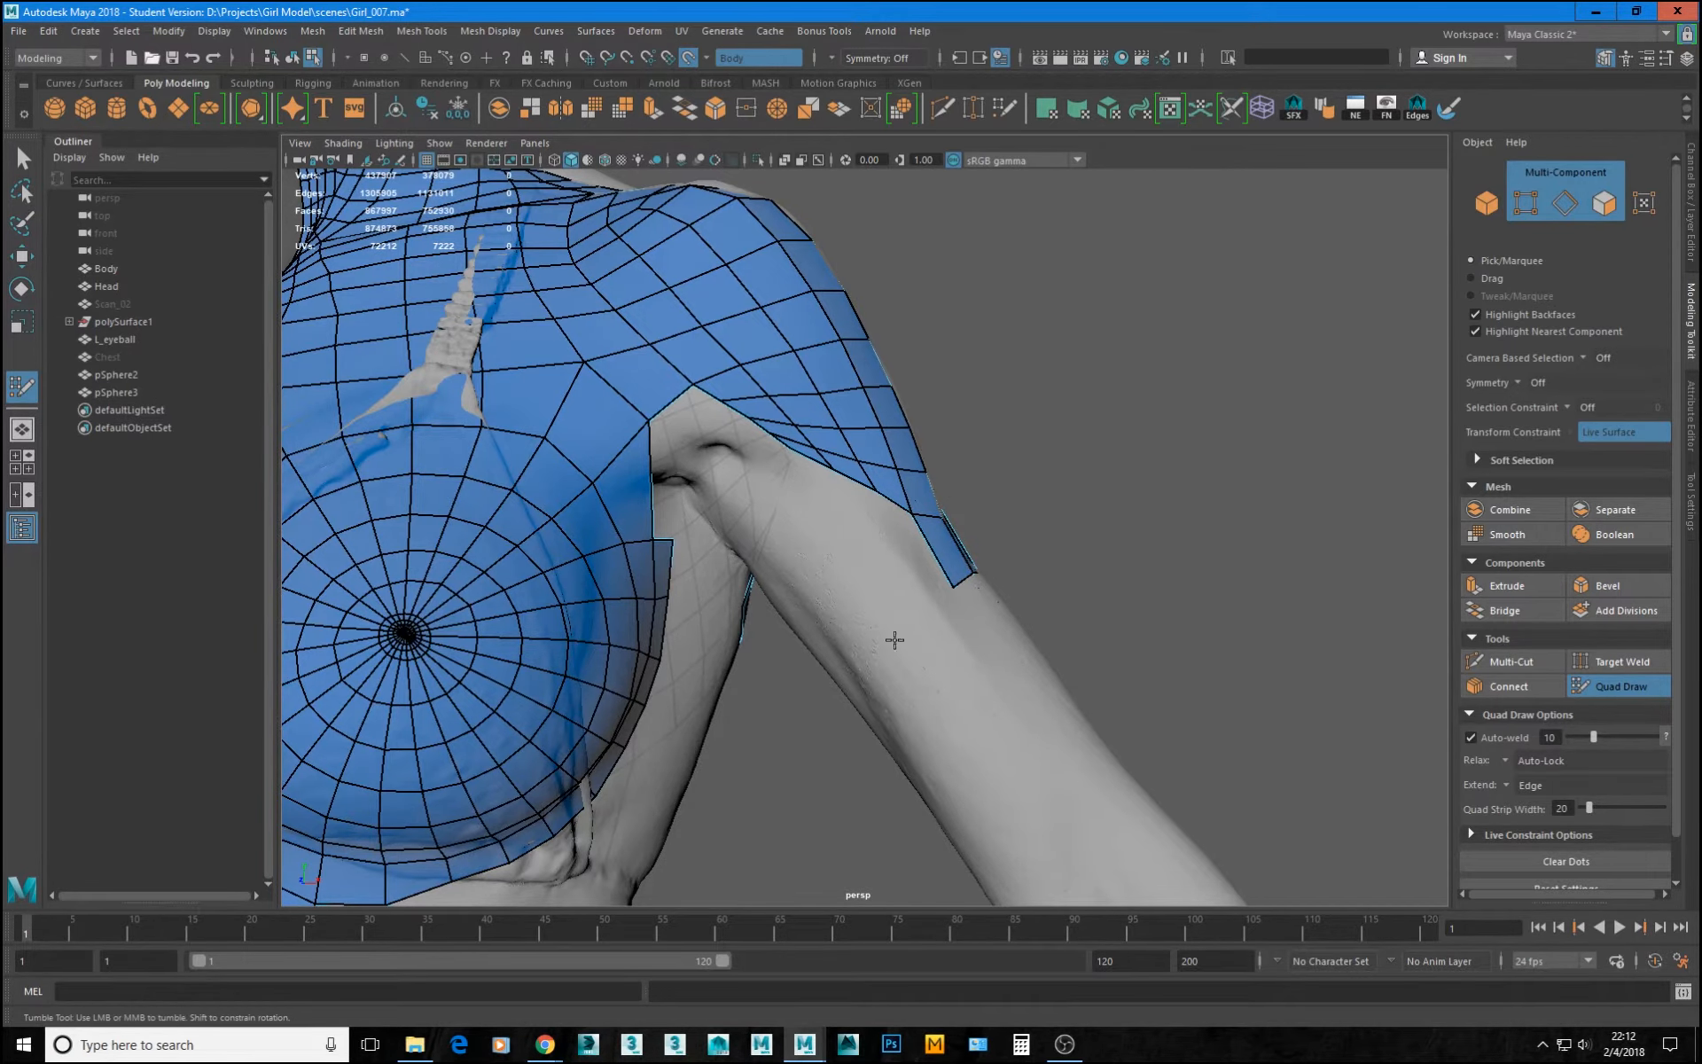
pyautogui.moveTo(895, 640)
pyautogui.keyDown('alt'); pyautogui.mouseDown()
pyautogui.moveTo(813, 646)
pyautogui.moveTo(886, 647)
pyautogui.mouseUp(); pyautogui.keyUp('alt')
pyautogui.keyDown('alt'); pyautogui.moveTo(885, 646); pyautogui.dragTo(962, 620, button='right'); pyautogui.keyUp('alt')
pyautogui.moveTo(962, 621)
pyautogui.keyDown('alt'); pyautogui.mouseDown()
pyautogui.moveTo(917, 603)
pyautogui.moveTo(814, 700)
pyautogui.moveTo(949, 618)
pyautogui.moveTo(949, 636)
pyautogui.moveTo(1126, 612)
pyautogui.moveTo(916, 573)
pyautogui.moveTo(887, 551)
pyautogui.mouseUp(); pyautogui.keyUp('alt')
pyautogui.keyDown('alt'); pyautogui.moveTo(904, 393); pyautogui.dragTo(1064, 576); pyautogui.keyUp('alt')
pyautogui.moveTo(927, 678); pyautogui.dragTo(896, 707)
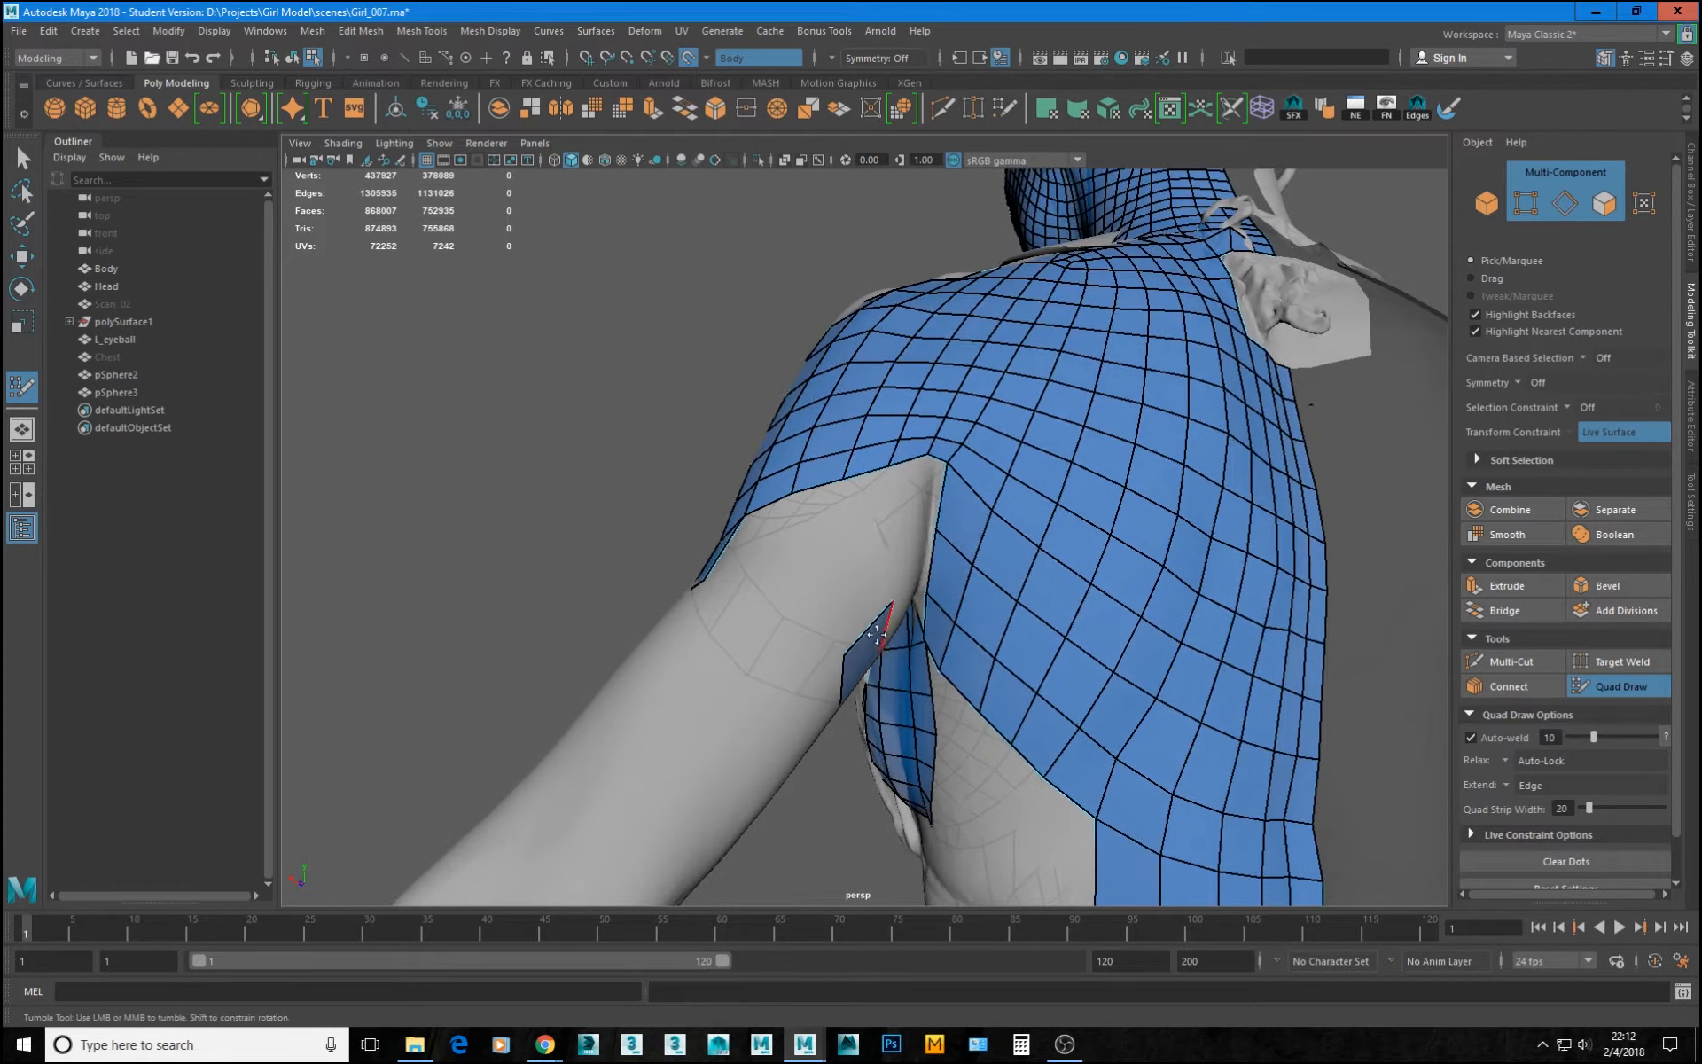
# - Close the quad band across the back of the upper arm to form a ring
pyautogui.moveTo(877, 633); pyautogui.dragTo(723, 567)
pyautogui.keyDown('alt'); pyautogui.moveTo(795, 635); pyautogui.dragTo(720, 549); pyautogui.keyUp('alt')
pyautogui.hotkey('ctrl', 'z')
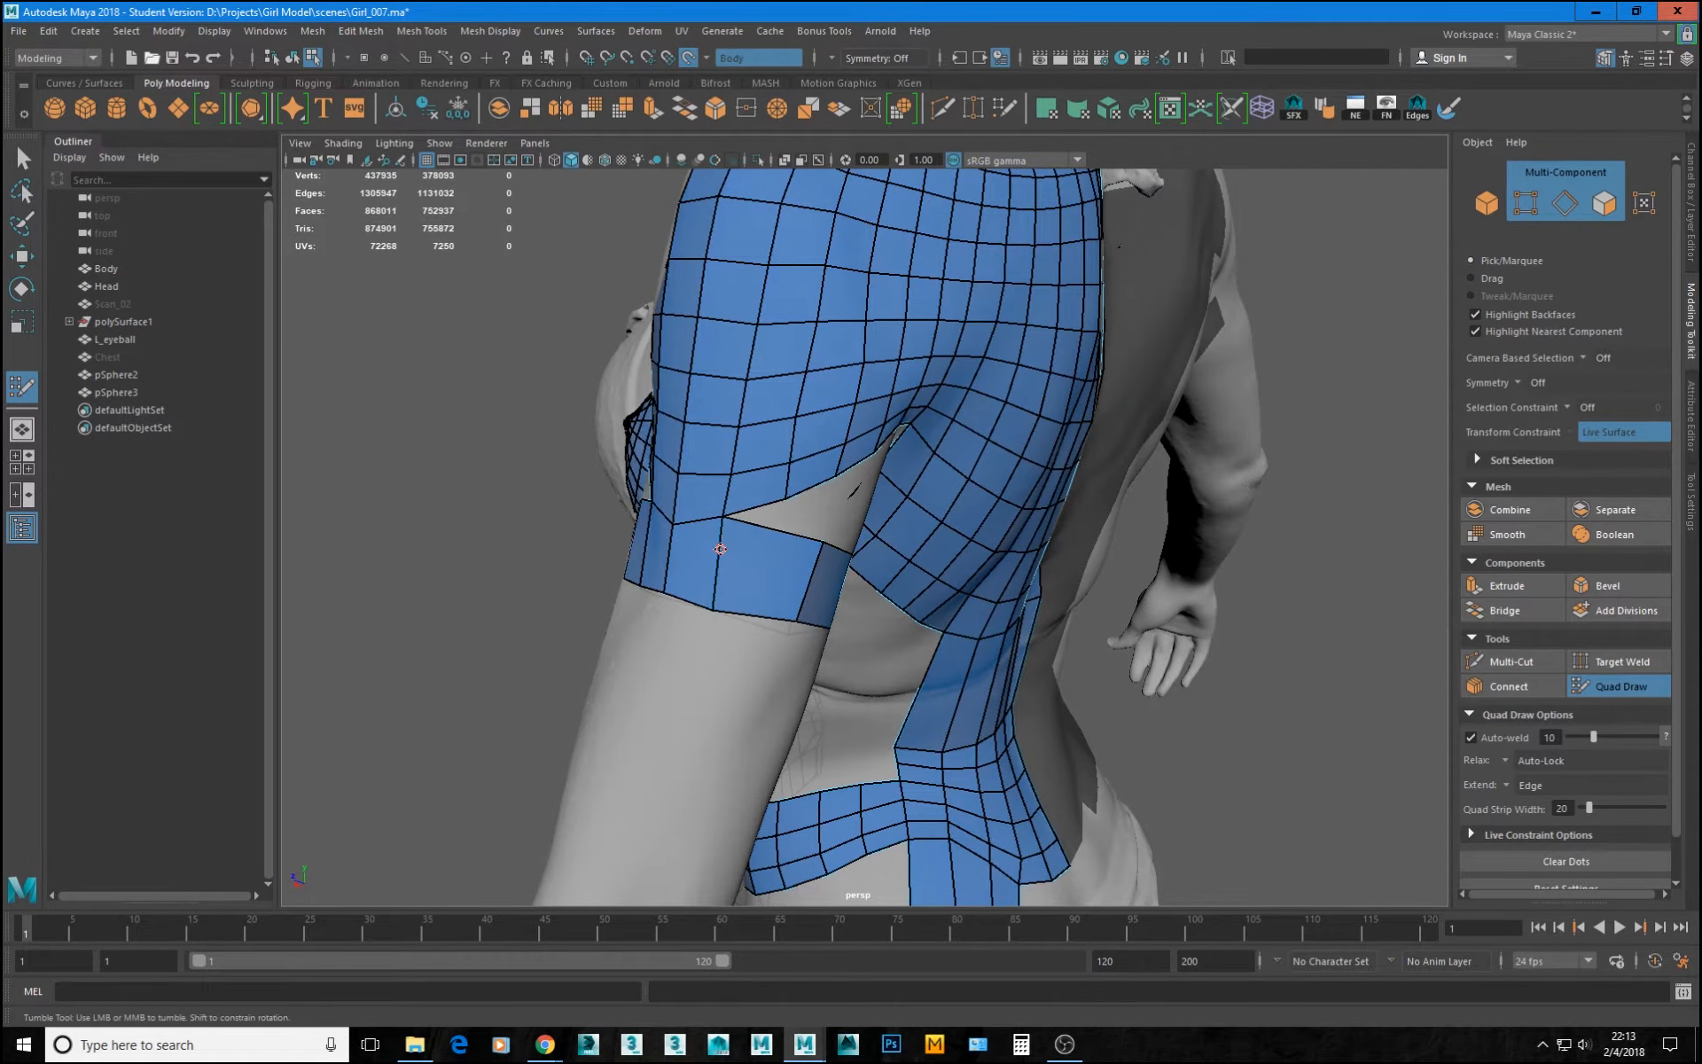
# - Examine the upper-arm quad band and its gap to the shoulder from the front, side and back
pyautogui.keyDown('alt'); pyautogui.moveTo(729, 649); pyautogui.dragTo(979, 539); pyautogui.keyUp('alt')
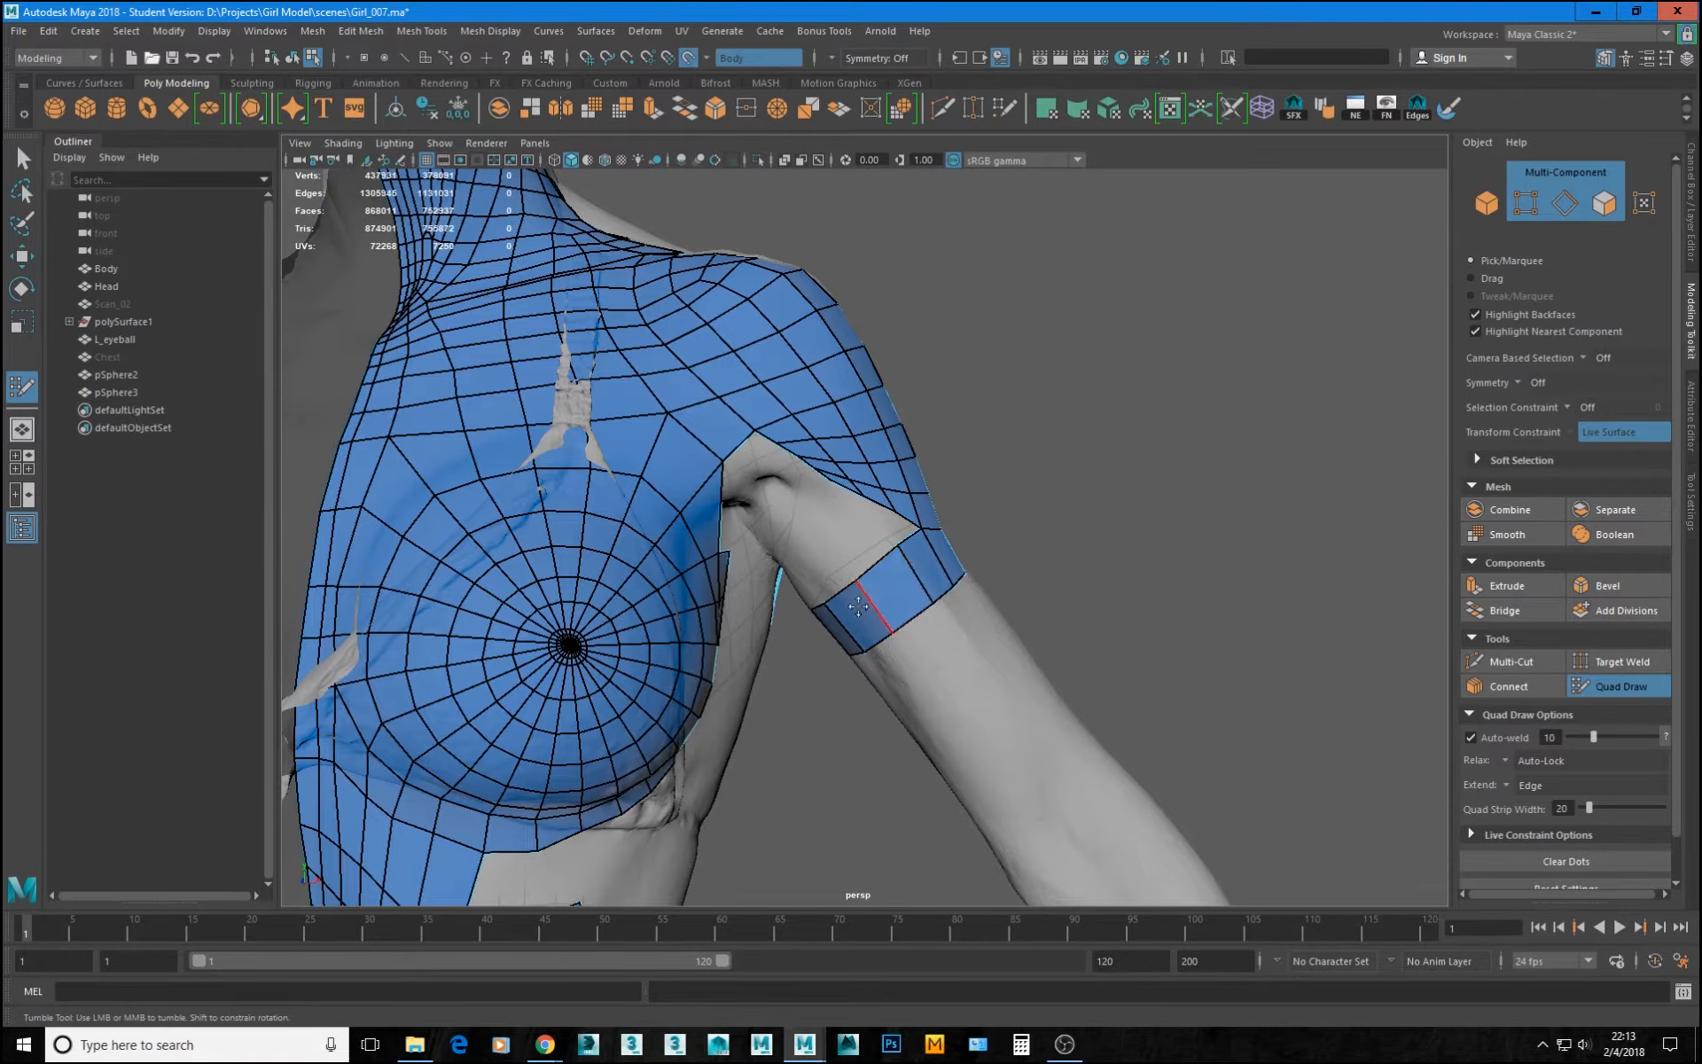
pyautogui.keyDown('alt'); pyautogui.moveTo(859, 607); pyautogui.dragTo(972, 600); pyautogui.keyUp('alt')
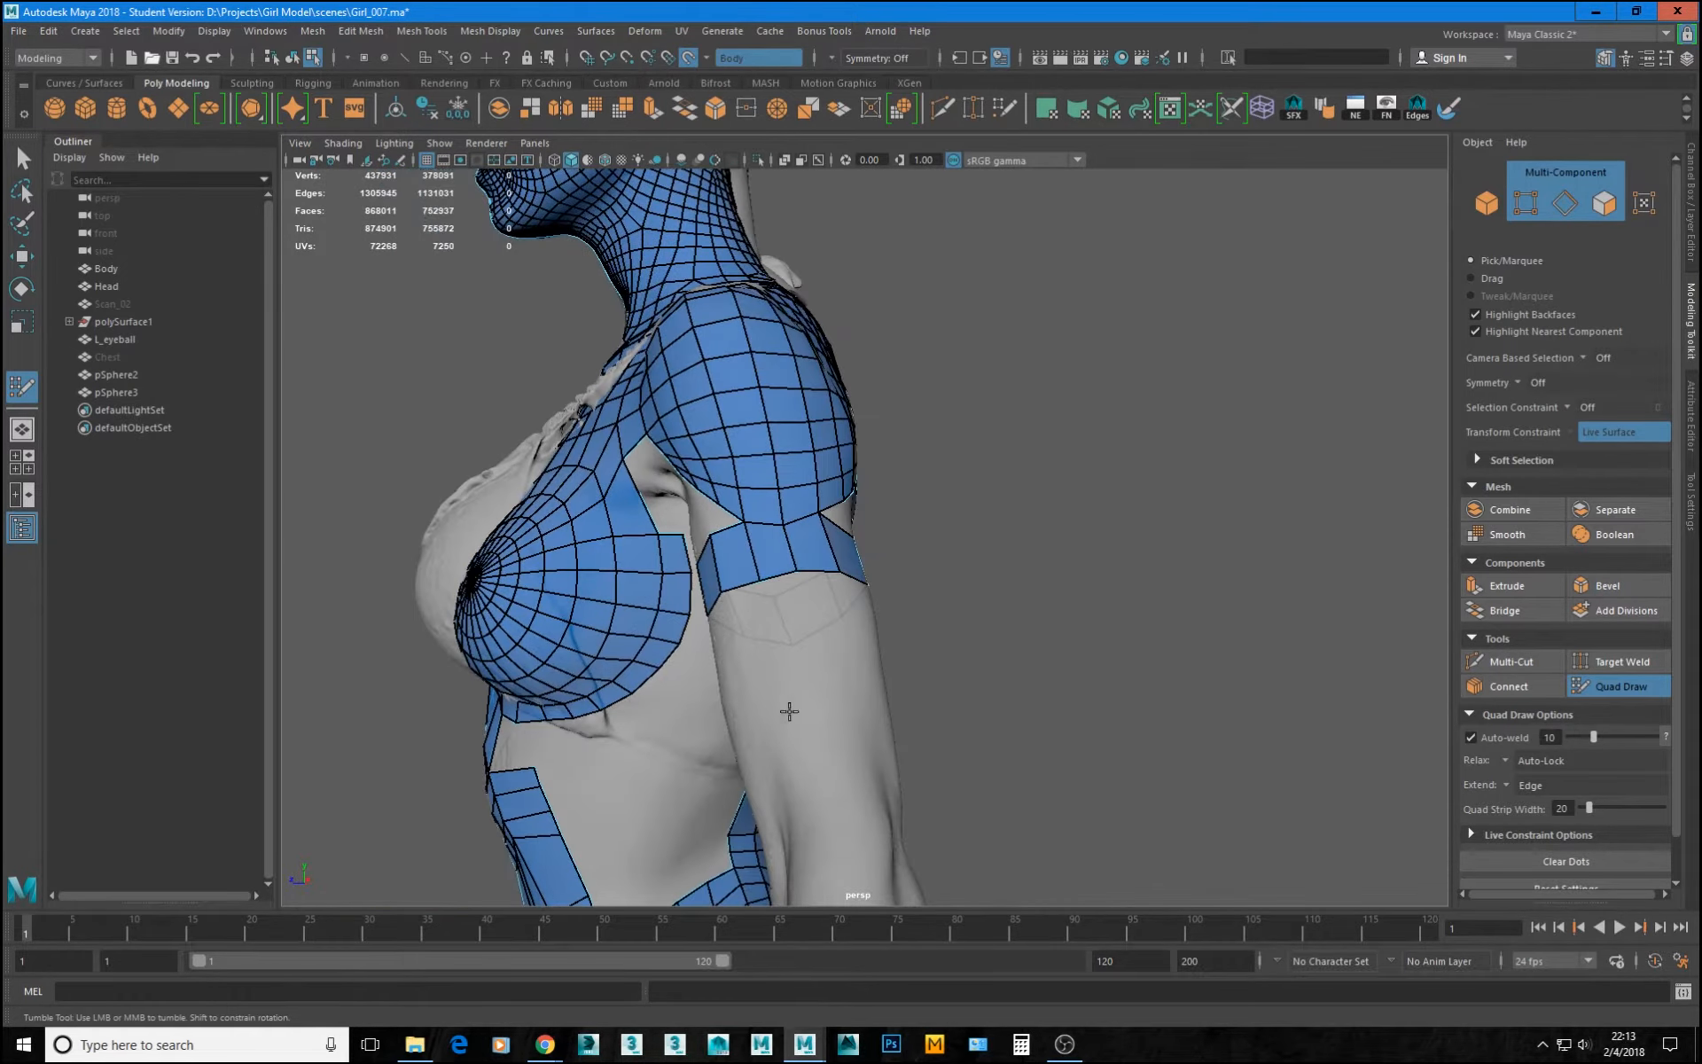
pyautogui.keyDown('alt'); pyautogui.moveTo(870, 675); pyautogui.dragTo(835, 614); pyautogui.keyUp('alt')
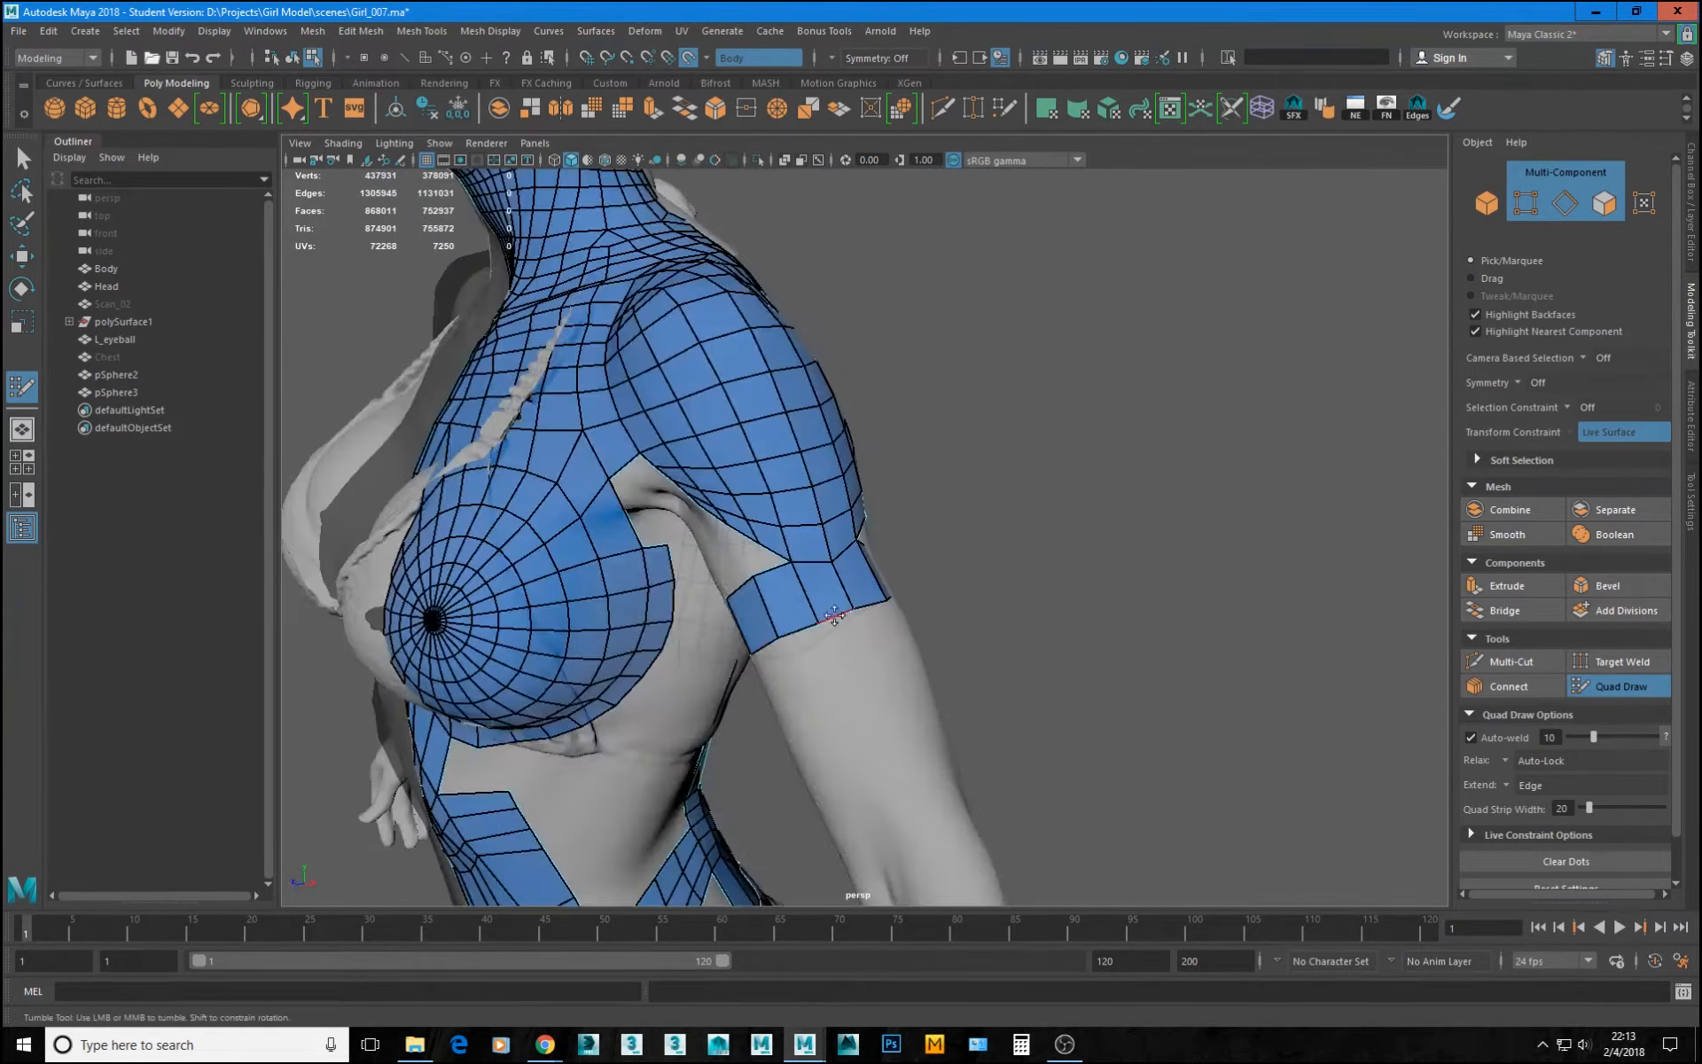
pyautogui.keyDown('alt'); pyautogui.moveTo(718, 616); pyautogui.dragTo(683, 612); pyautogui.keyUp('alt')
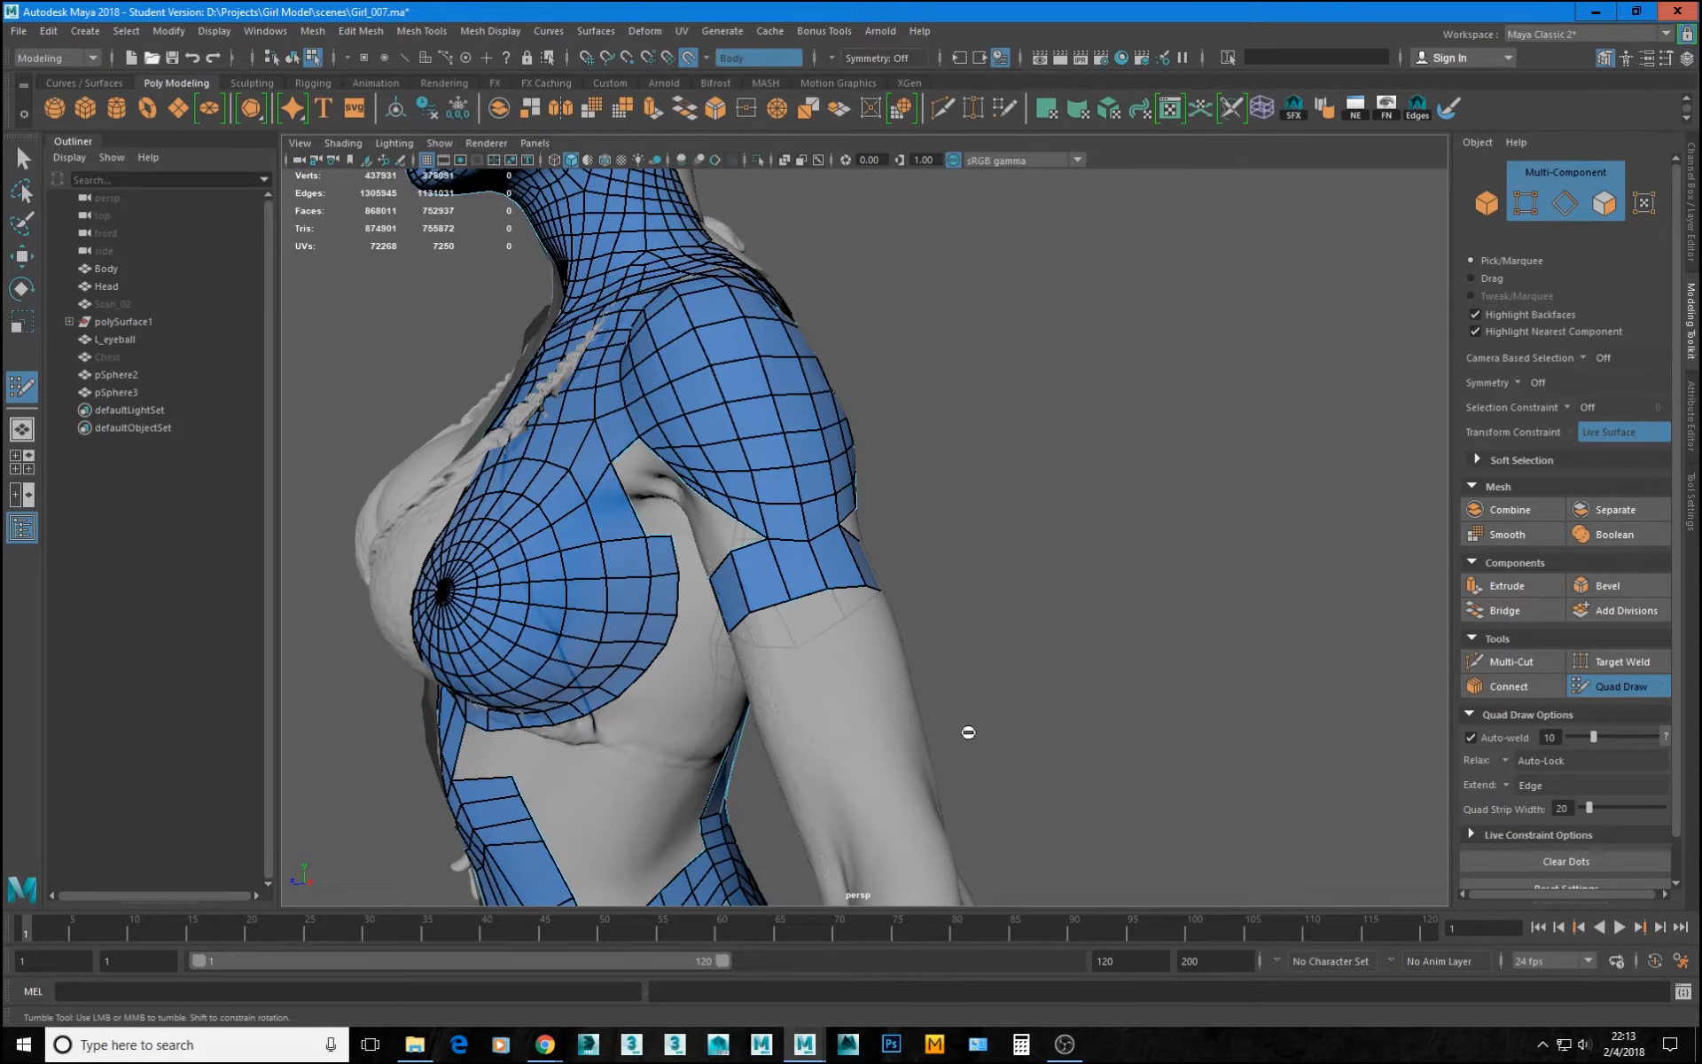
pyautogui.keyDown('alt'); pyautogui.moveTo(895, 654); pyautogui.dragTo(862, 574); pyautogui.keyUp('alt')
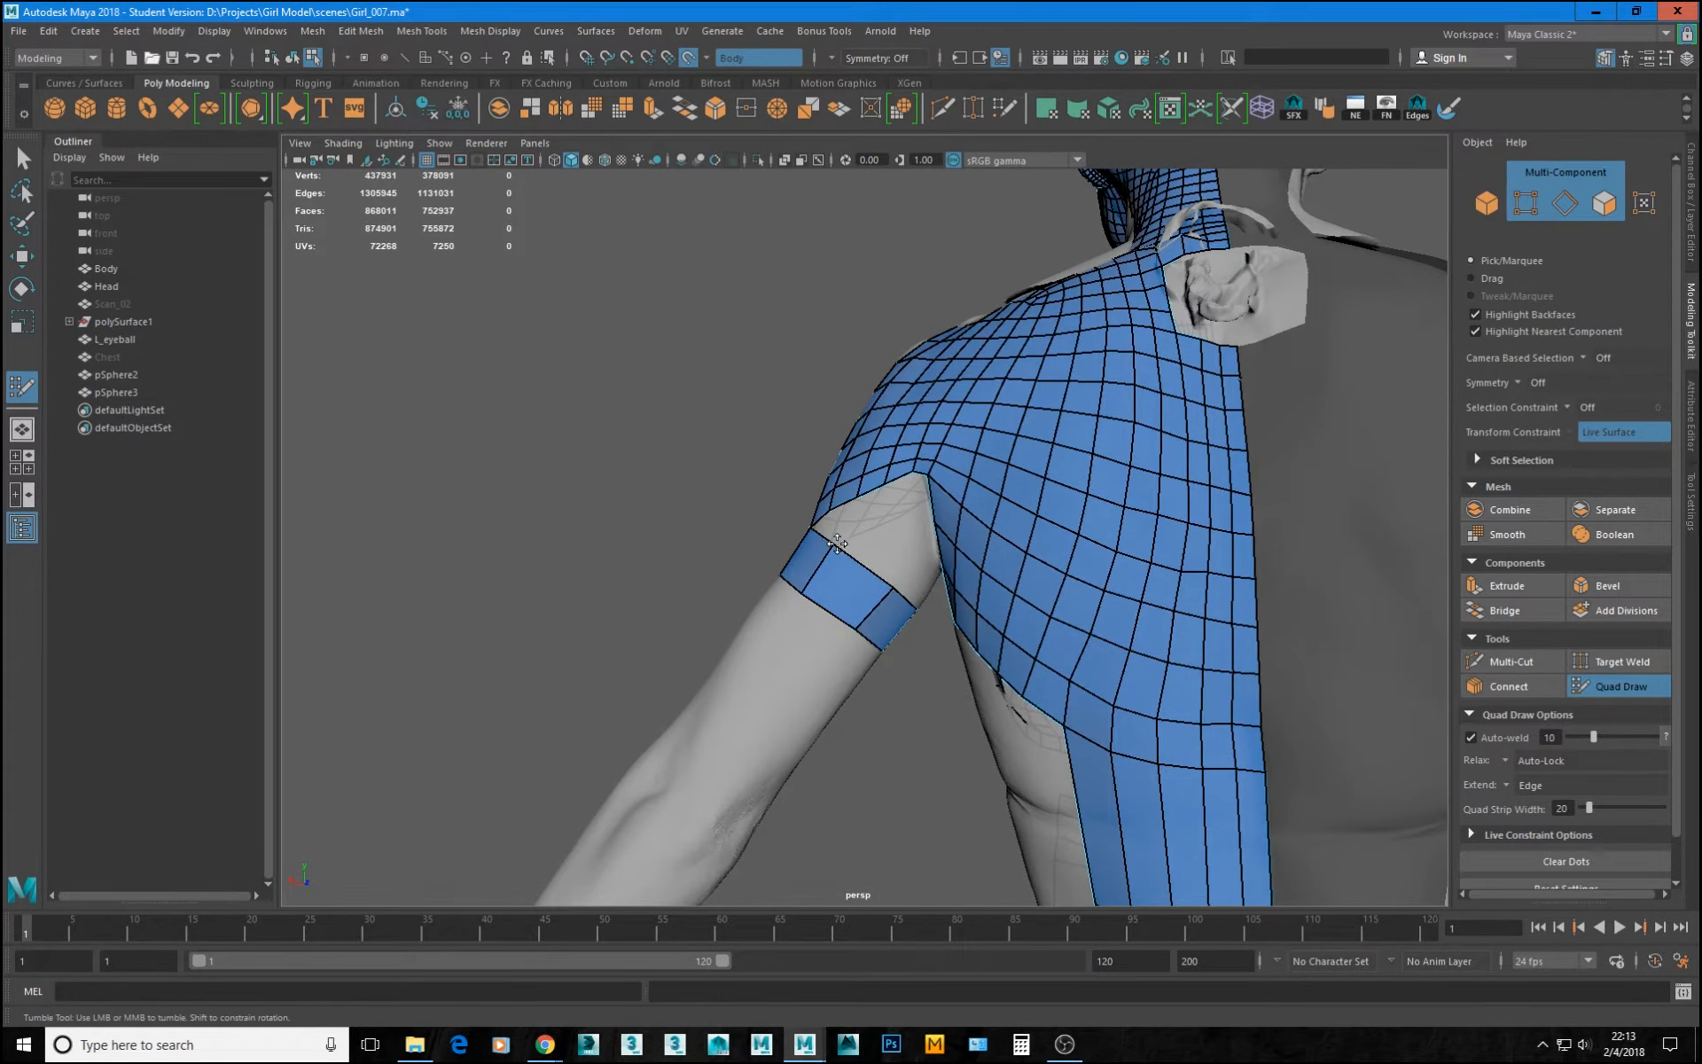
pyautogui.keyDown('alt'); pyautogui.moveTo(856, 606); pyautogui.dragTo(1286, 621); pyautogui.keyUp('alt')
pyautogui.keyDown('alt'); pyautogui.moveTo(1286, 620); pyautogui.dragTo(1091, 605, button='right'); pyautogui.keyUp('alt')
pyautogui.keyDown('alt'); pyautogui.moveTo(1091, 604); pyautogui.dragTo(705, 739); pyautogui.keyUp('alt')
pyautogui.keyDown('alt'); pyautogui.moveTo(705, 739); pyautogui.dragTo(887, 712, button='middle'); pyautogui.keyUp('alt')
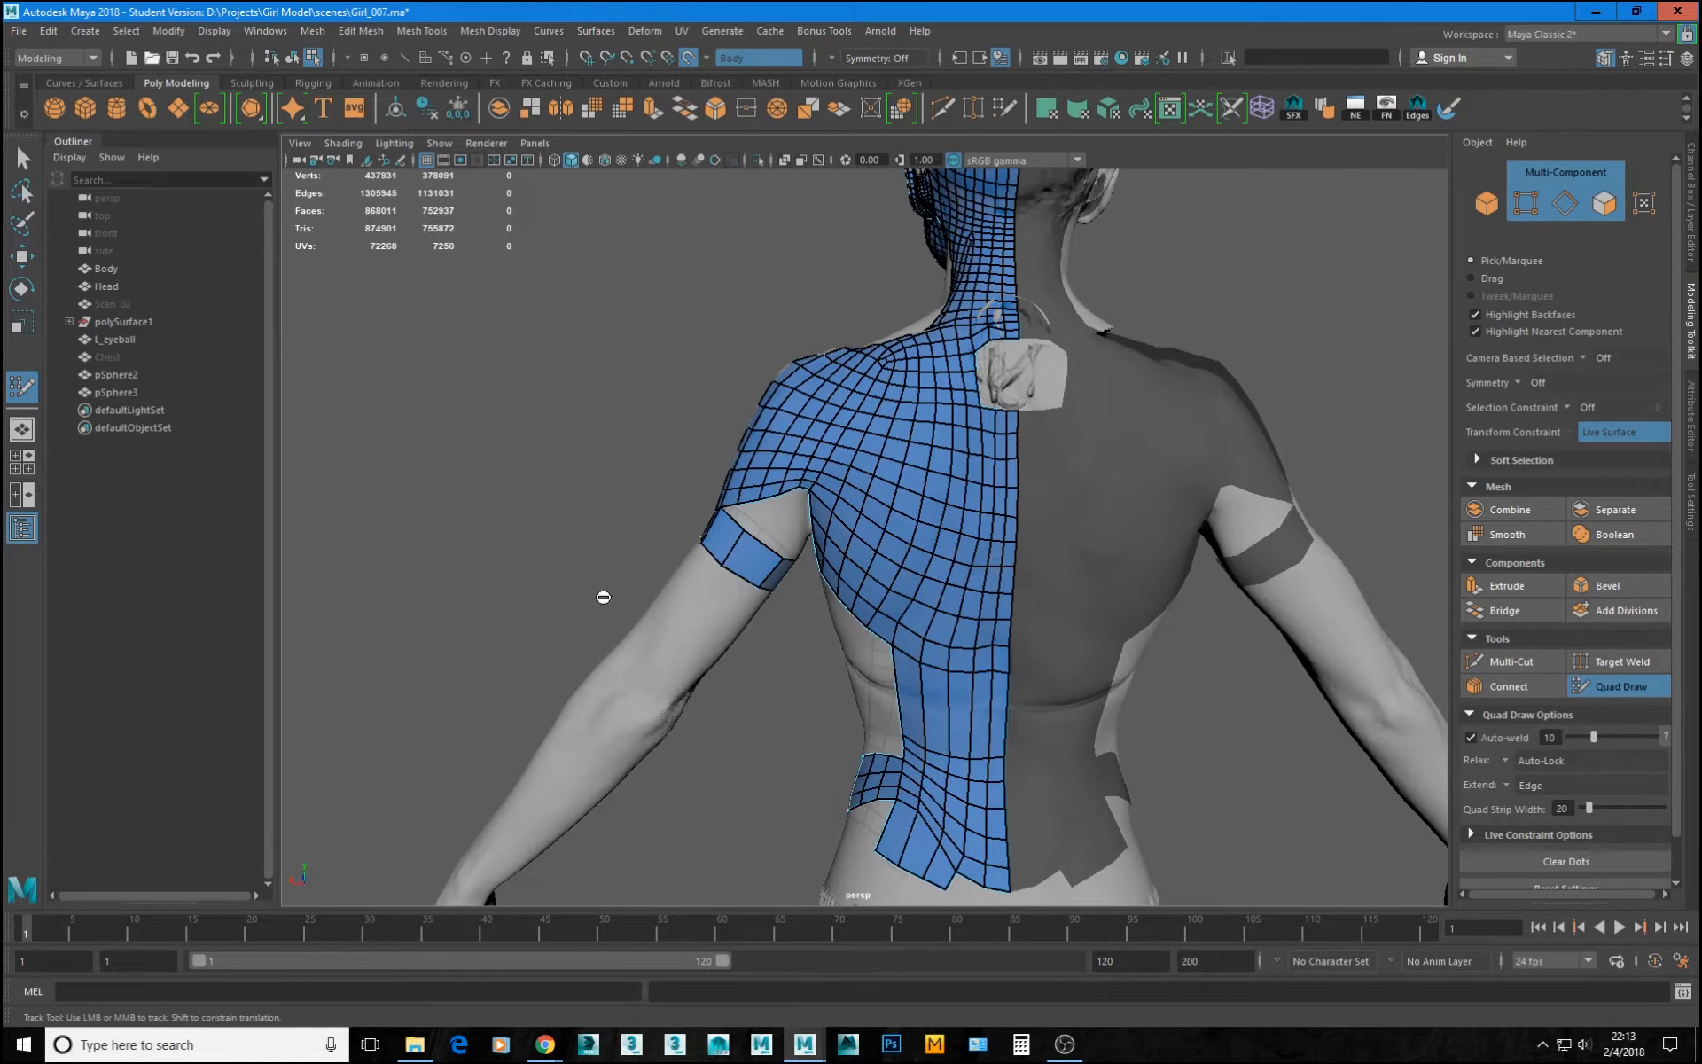
# - Look over the whole figure's retopology and its uncovered areas from the front and side
pyautogui.keyDown('alt'); pyautogui.moveTo(689, 606); pyautogui.dragTo(1024, 572); pyautogui.keyUp('alt')
pyautogui.keyDown('alt'); pyautogui.moveTo(1007, 641); pyautogui.dragTo(1048, 656); pyautogui.keyUp('alt')
pyautogui.keyDown('alt'); pyautogui.moveTo(1165, 716); pyautogui.dragTo(977, 745, button='right'); pyautogui.keyUp('alt')
pyautogui.keyDown('alt'); pyautogui.moveTo(983, 827); pyautogui.dragTo(1003, 644, button='middle'); pyautogui.keyUp('alt')
pyautogui.keyDown('alt'); pyautogui.moveTo(1003, 643); pyautogui.dragTo(547, 663); pyautogui.keyUp('alt')
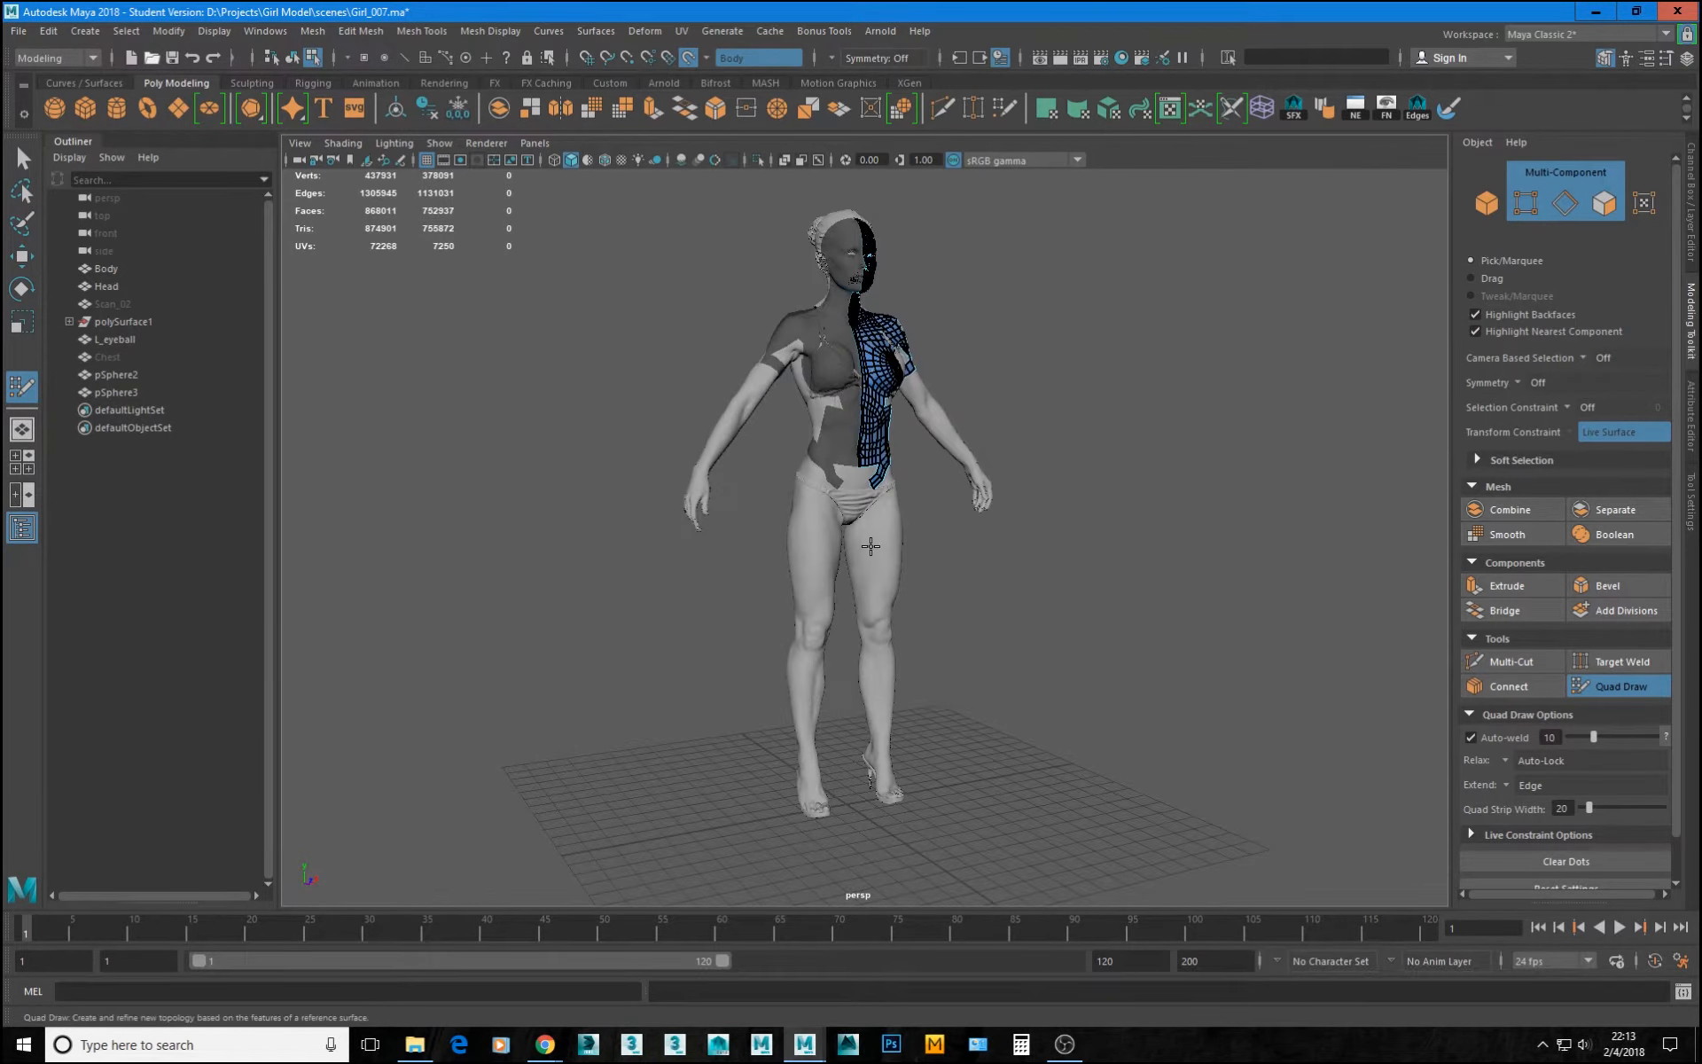
pyautogui.moveTo(871, 546)
pyautogui.keyDown('alt'); pyautogui.mouseDown()
pyautogui.moveTo(949, 623)
pyautogui.moveTo(707, 562)
pyautogui.moveTo(734, 592)
pyautogui.moveTo(873, 523)
pyautogui.mouseUp(); pyautogui.keyUp('alt')
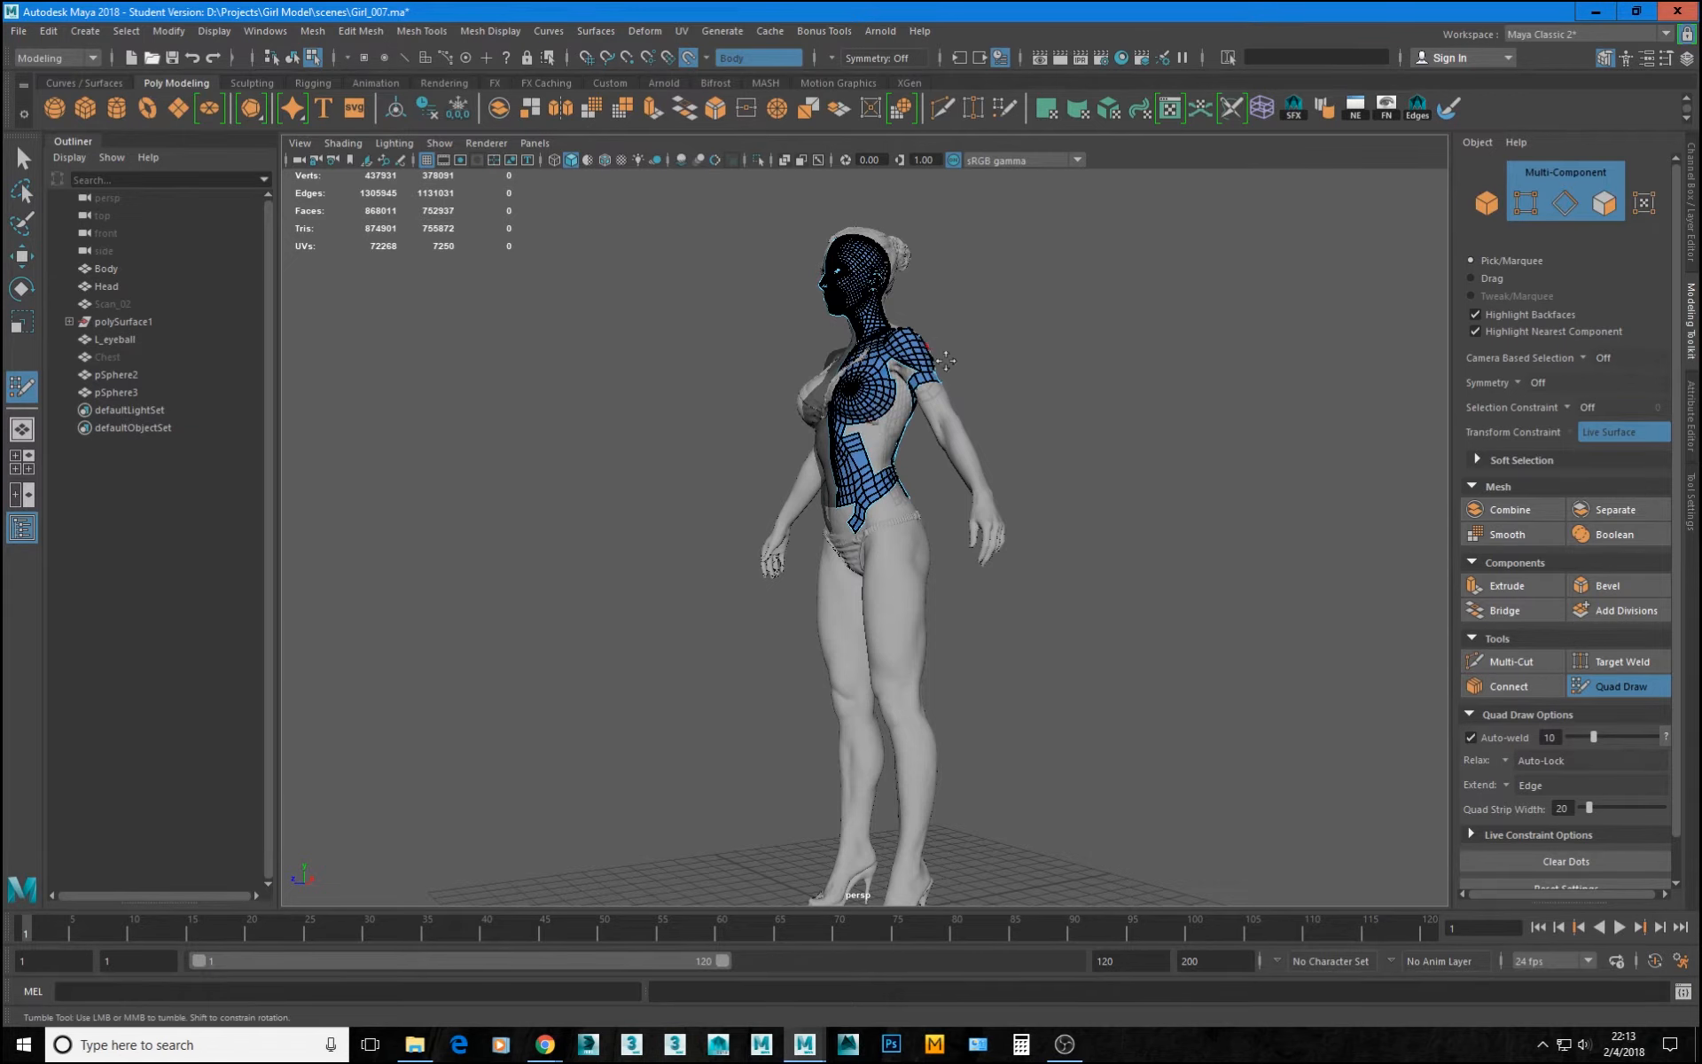
pyautogui.keyDown('alt'); pyautogui.moveTo(945, 361); pyautogui.dragTo(895, 384); pyautogui.keyUp('alt')
pyautogui.scroll(4, 895, 384)
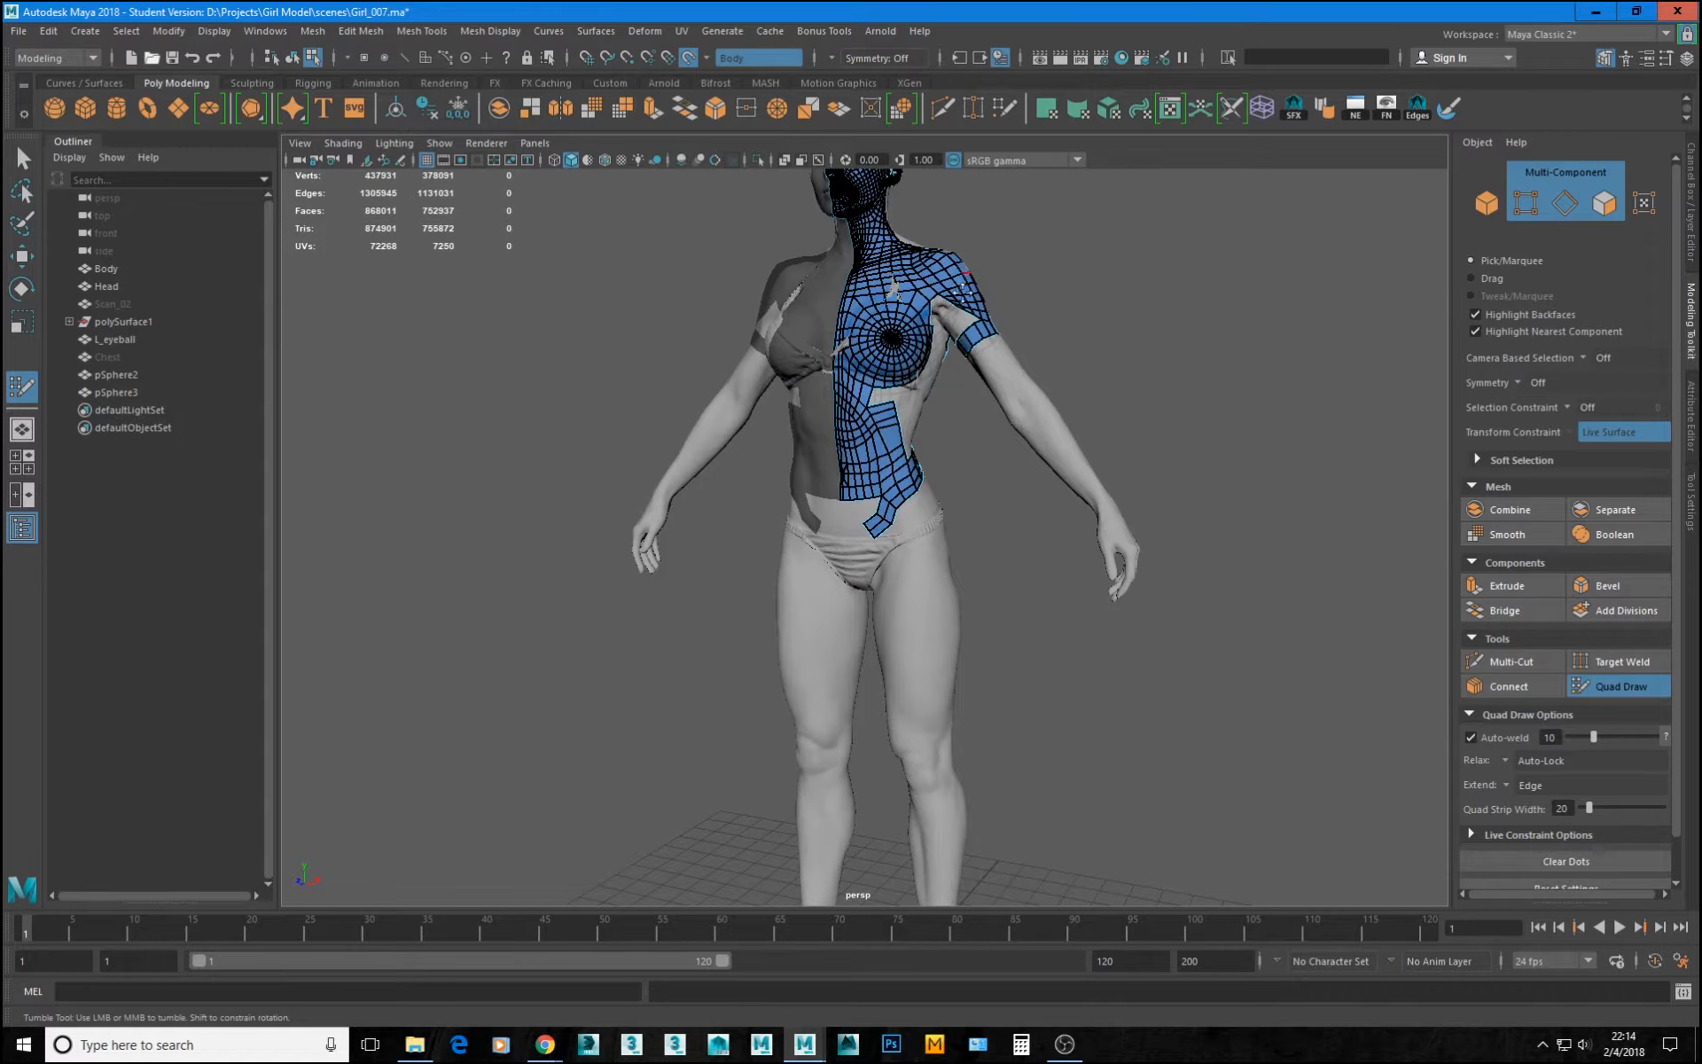
pyautogui.keyDown('alt'); pyautogui.moveTo(948, 348); pyautogui.dragTo(954, 429, button='right'); pyautogui.keyUp('alt')
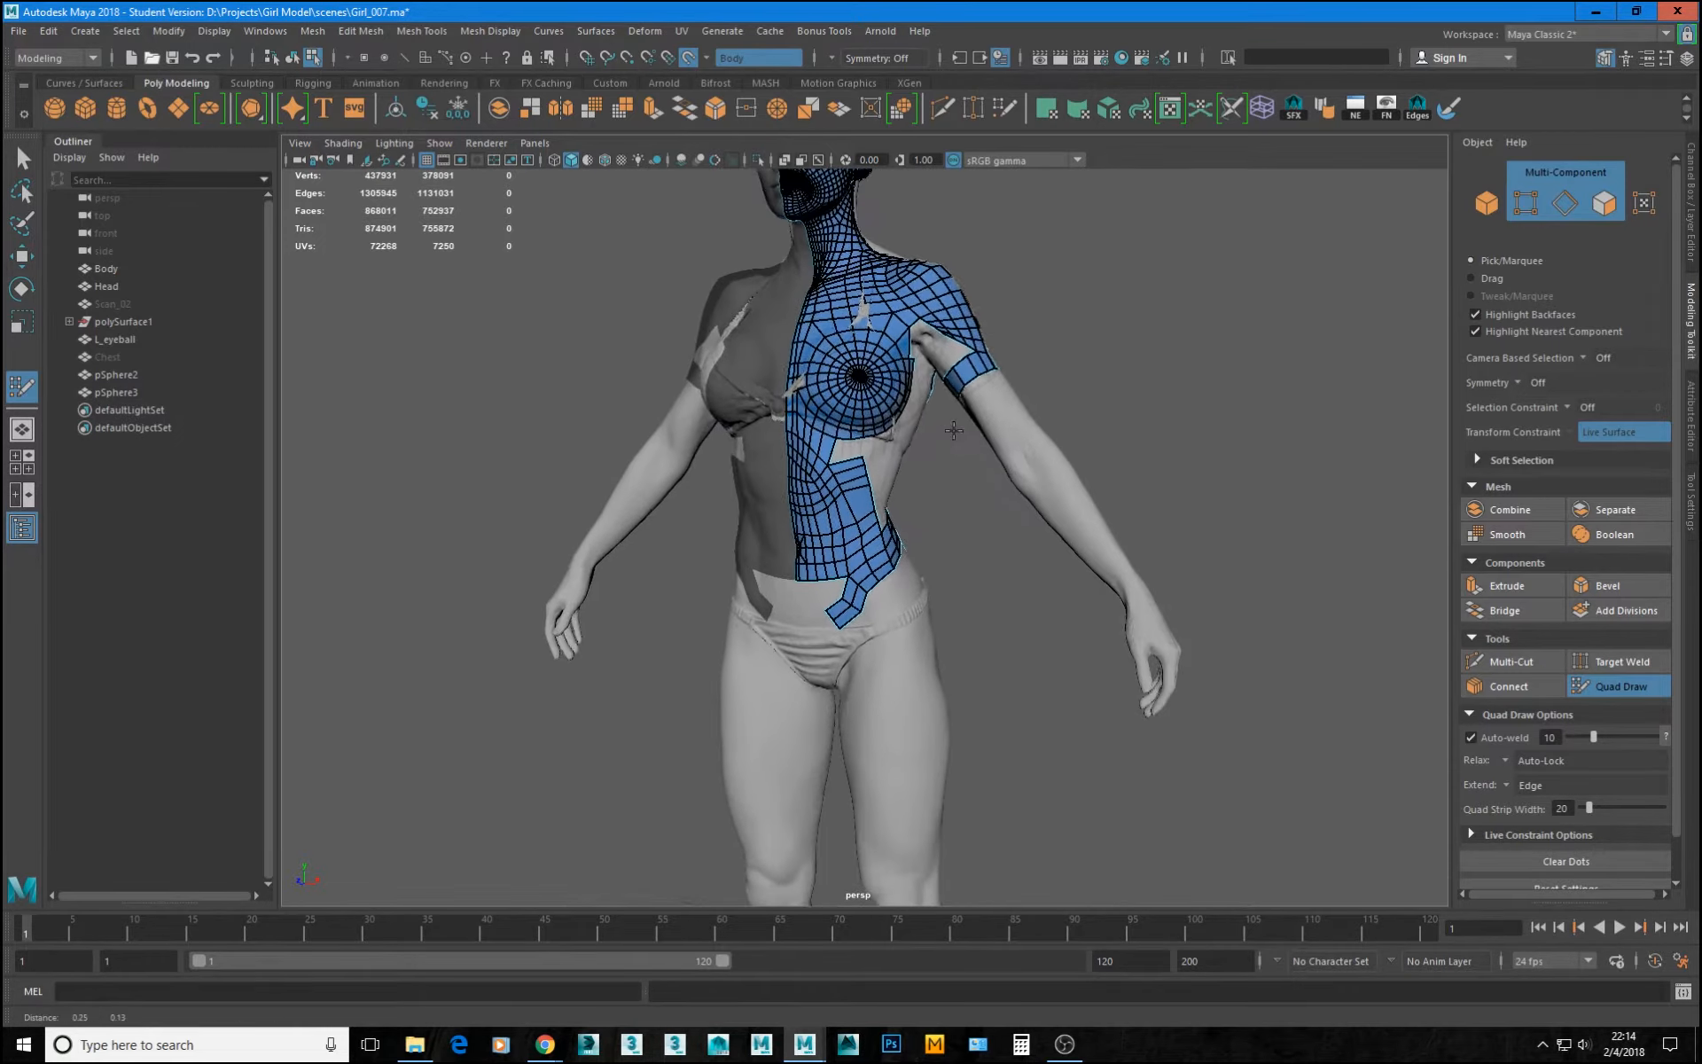
# - Examine the torso coverage, the upper-arm band and the uncovered arm from the front and back
pyautogui.keyDown('alt'); pyautogui.moveTo(954, 429); pyautogui.dragTo(817, 440); pyautogui.keyUp('alt')
pyautogui.keyDown('alt'); pyautogui.moveTo(817, 440); pyautogui.dragTo(923, 524, button='right'); pyautogui.keyUp('alt')
pyautogui.keyDown('alt'); pyautogui.moveTo(923, 524); pyautogui.dragTo(756, 376); pyautogui.keyUp('alt')
pyautogui.keyDown('alt'); pyautogui.moveTo(772, 356); pyautogui.dragTo(803, 466, button='middle'); pyautogui.keyUp('alt')
pyautogui.keyDown('alt'); pyautogui.moveTo(803, 466); pyautogui.dragTo(1038, 499); pyautogui.keyUp('alt')
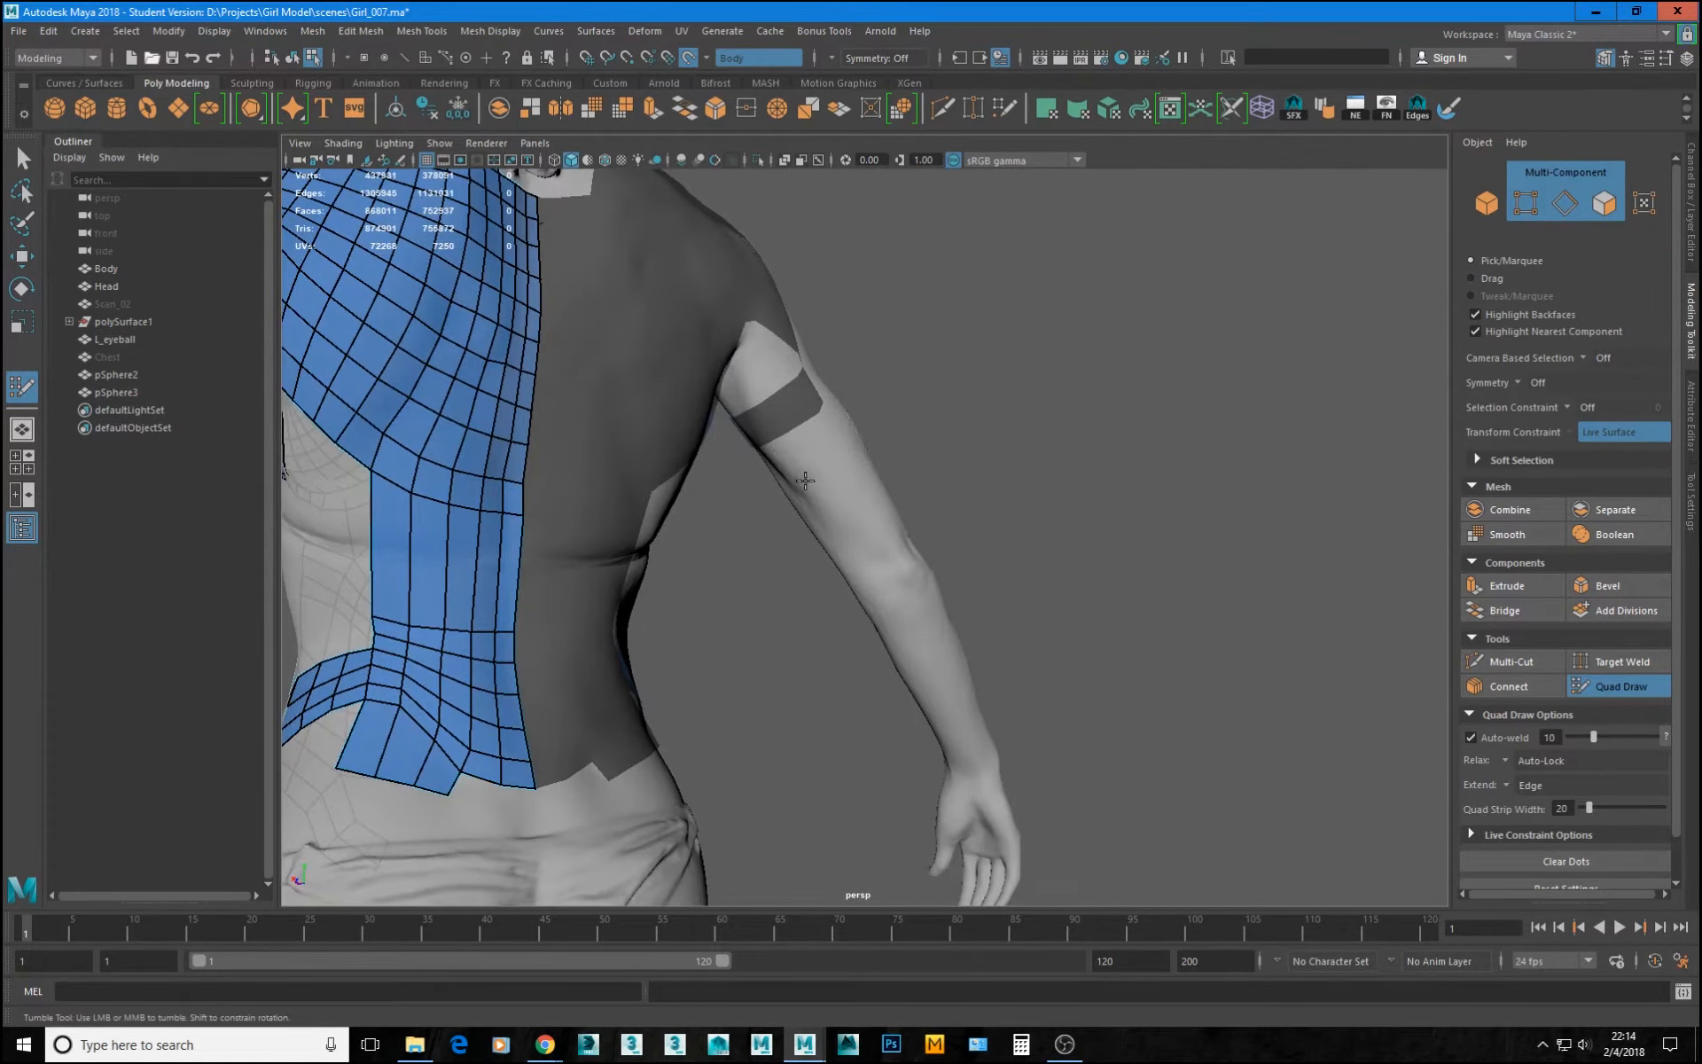
pyautogui.moveTo(841, 508)
pyautogui.keyDown('alt'); pyautogui.mouseDown()
pyautogui.moveTo(779, 503)
pyautogui.moveTo(848, 482)
pyautogui.mouseUp(); pyautogui.keyUp('alt')
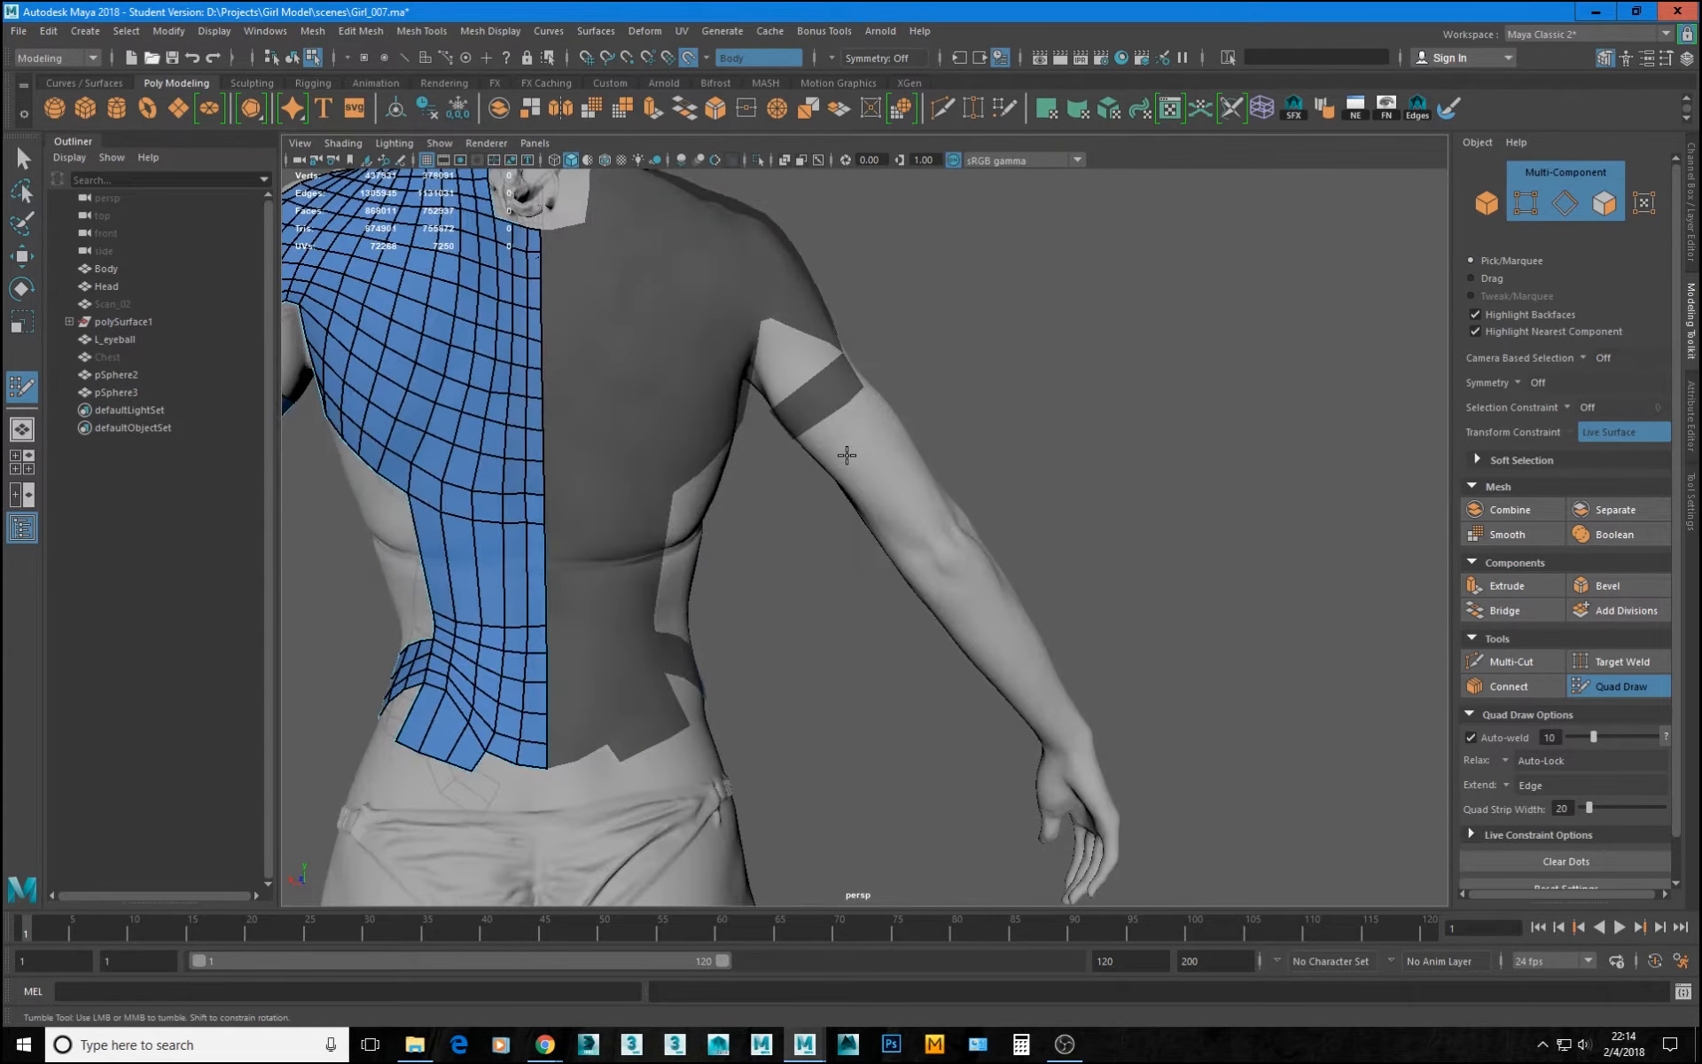
pyautogui.keyDown('alt'); pyautogui.moveTo(950, 474); pyautogui.dragTo(854, 454); pyautogui.keyUp('alt')
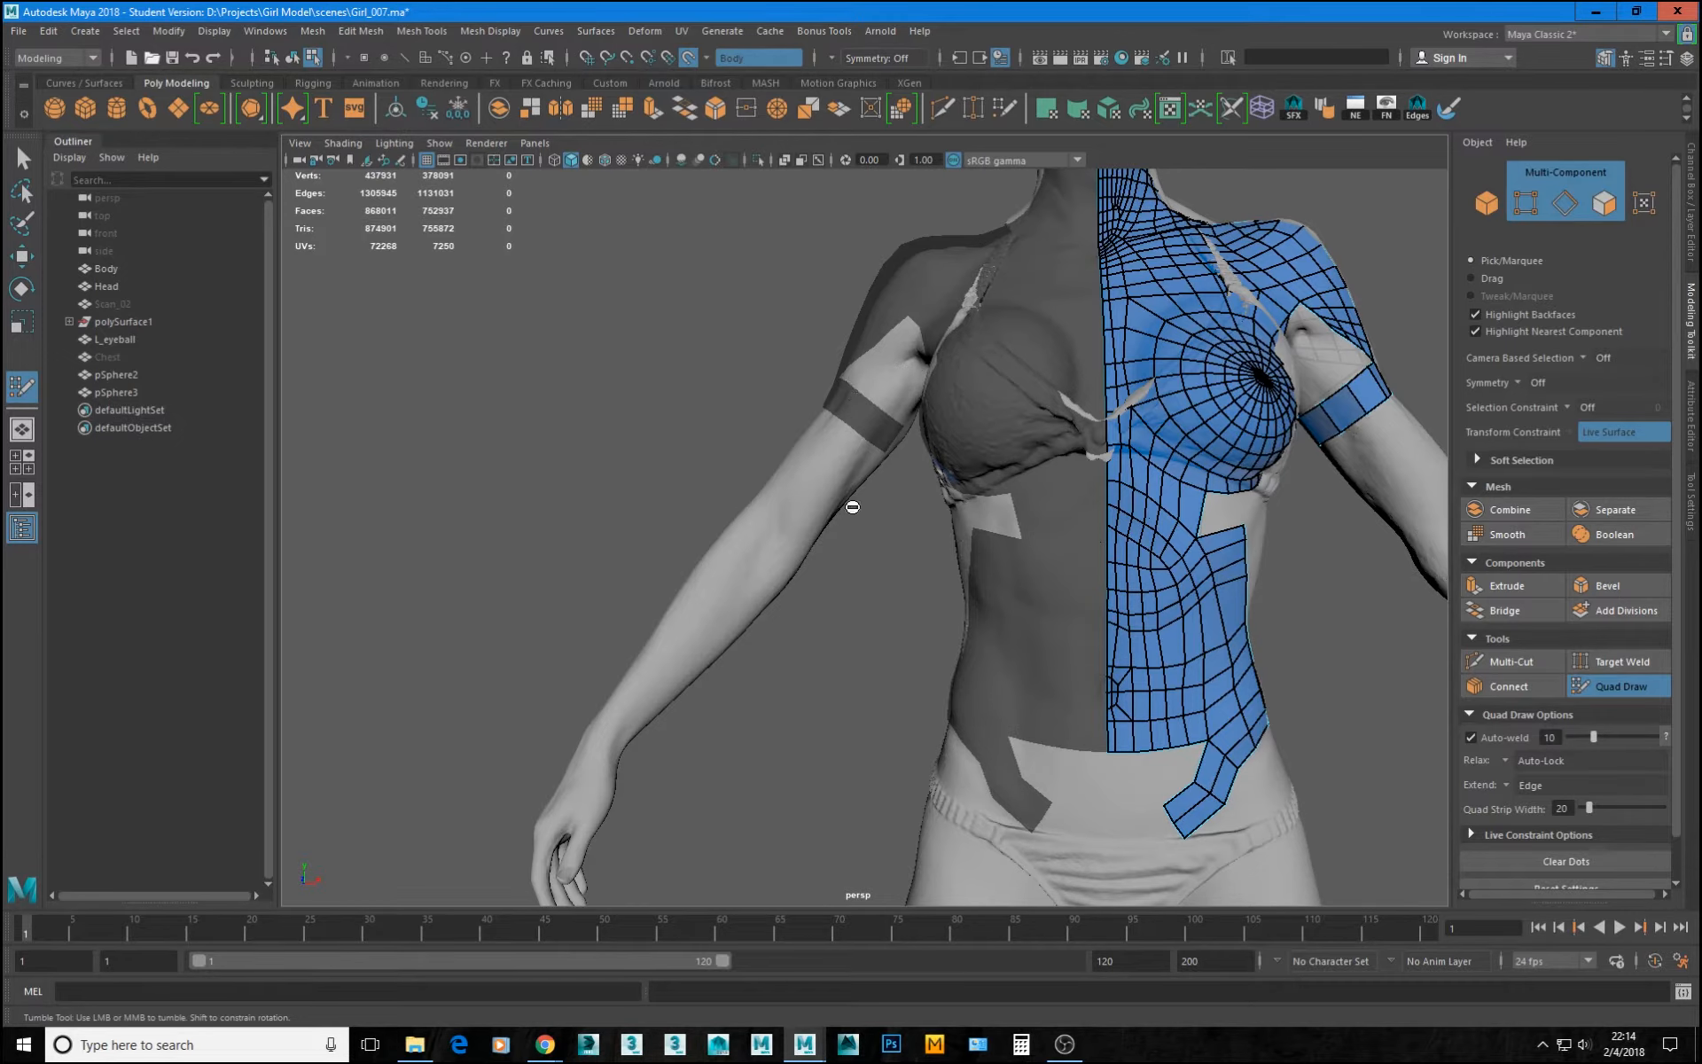
pyautogui.keyDown('alt'); pyautogui.moveTo(871, 370); pyautogui.dragTo(757, 368); pyautogui.keyUp('alt')
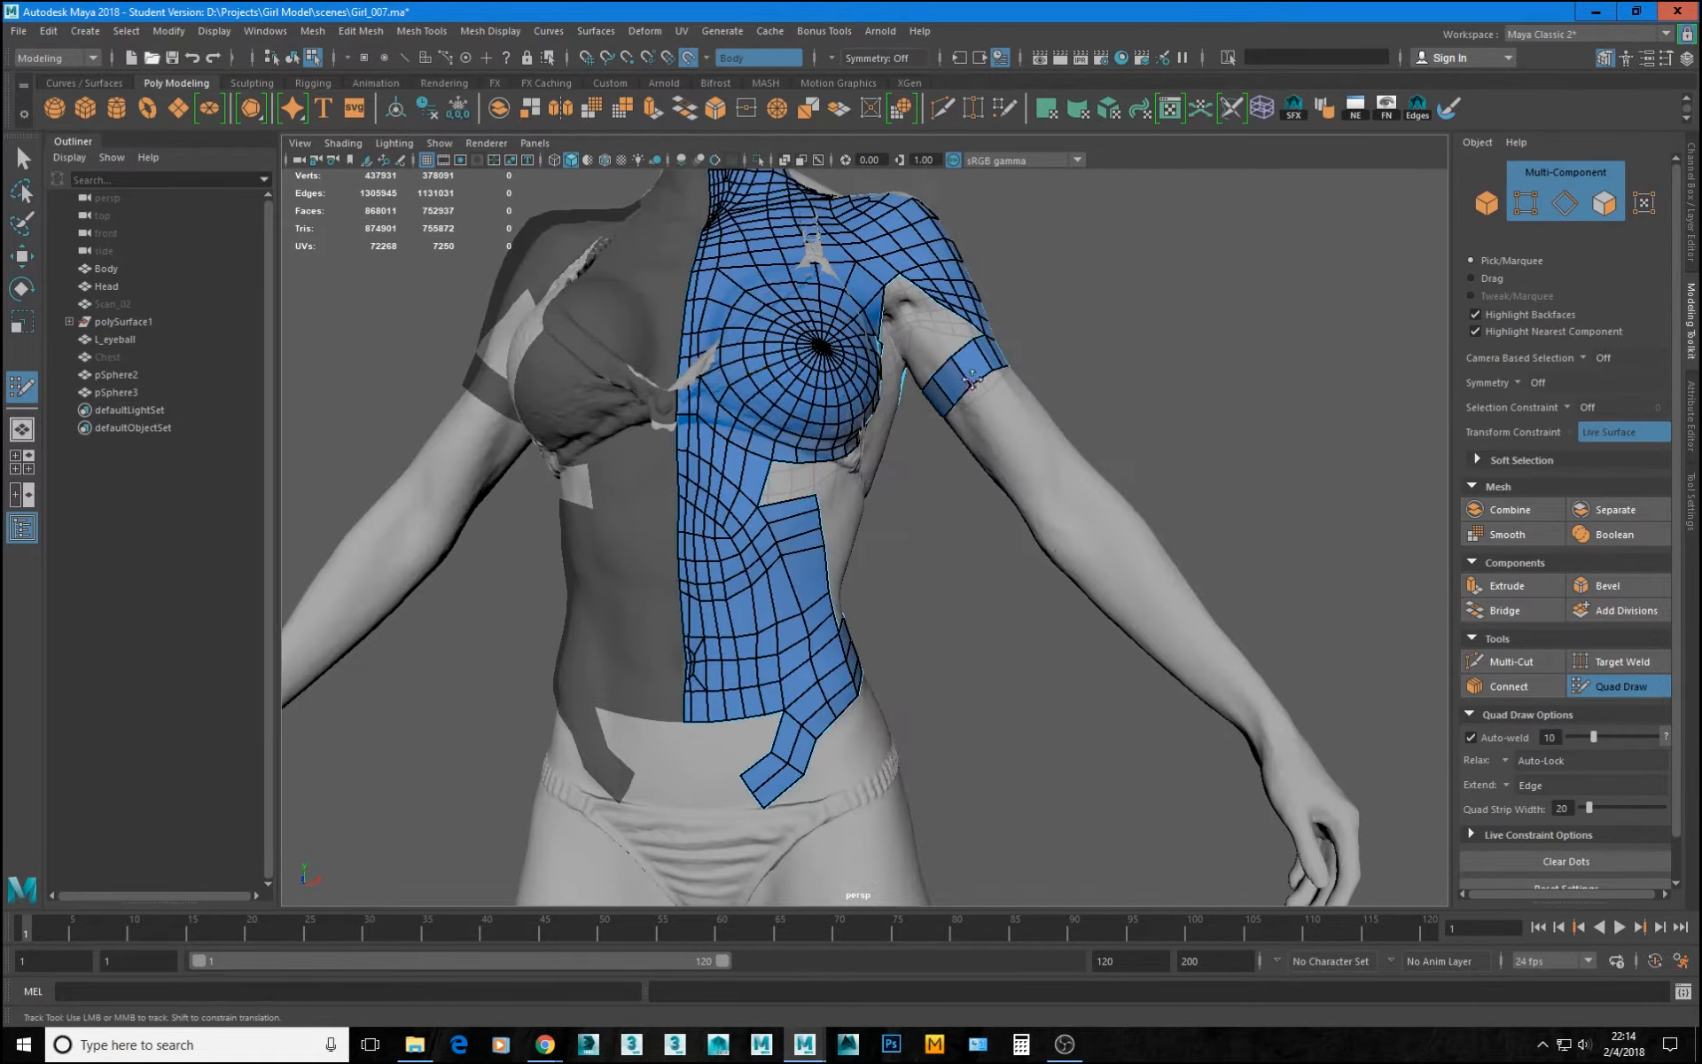
pyautogui.keyDown('alt'); pyautogui.moveTo(975, 379); pyautogui.dragTo(1033, 428, button='middle'); pyautogui.keyUp('alt')
pyautogui.keyDown('alt'); pyautogui.moveTo(1019, 430); pyautogui.dragTo(1095, 436, button='right'); pyautogui.keyUp('alt')
pyautogui.keyDown('alt'); pyautogui.moveTo(977, 439); pyautogui.dragTo(735, 368); pyautogui.keyUp('alt')
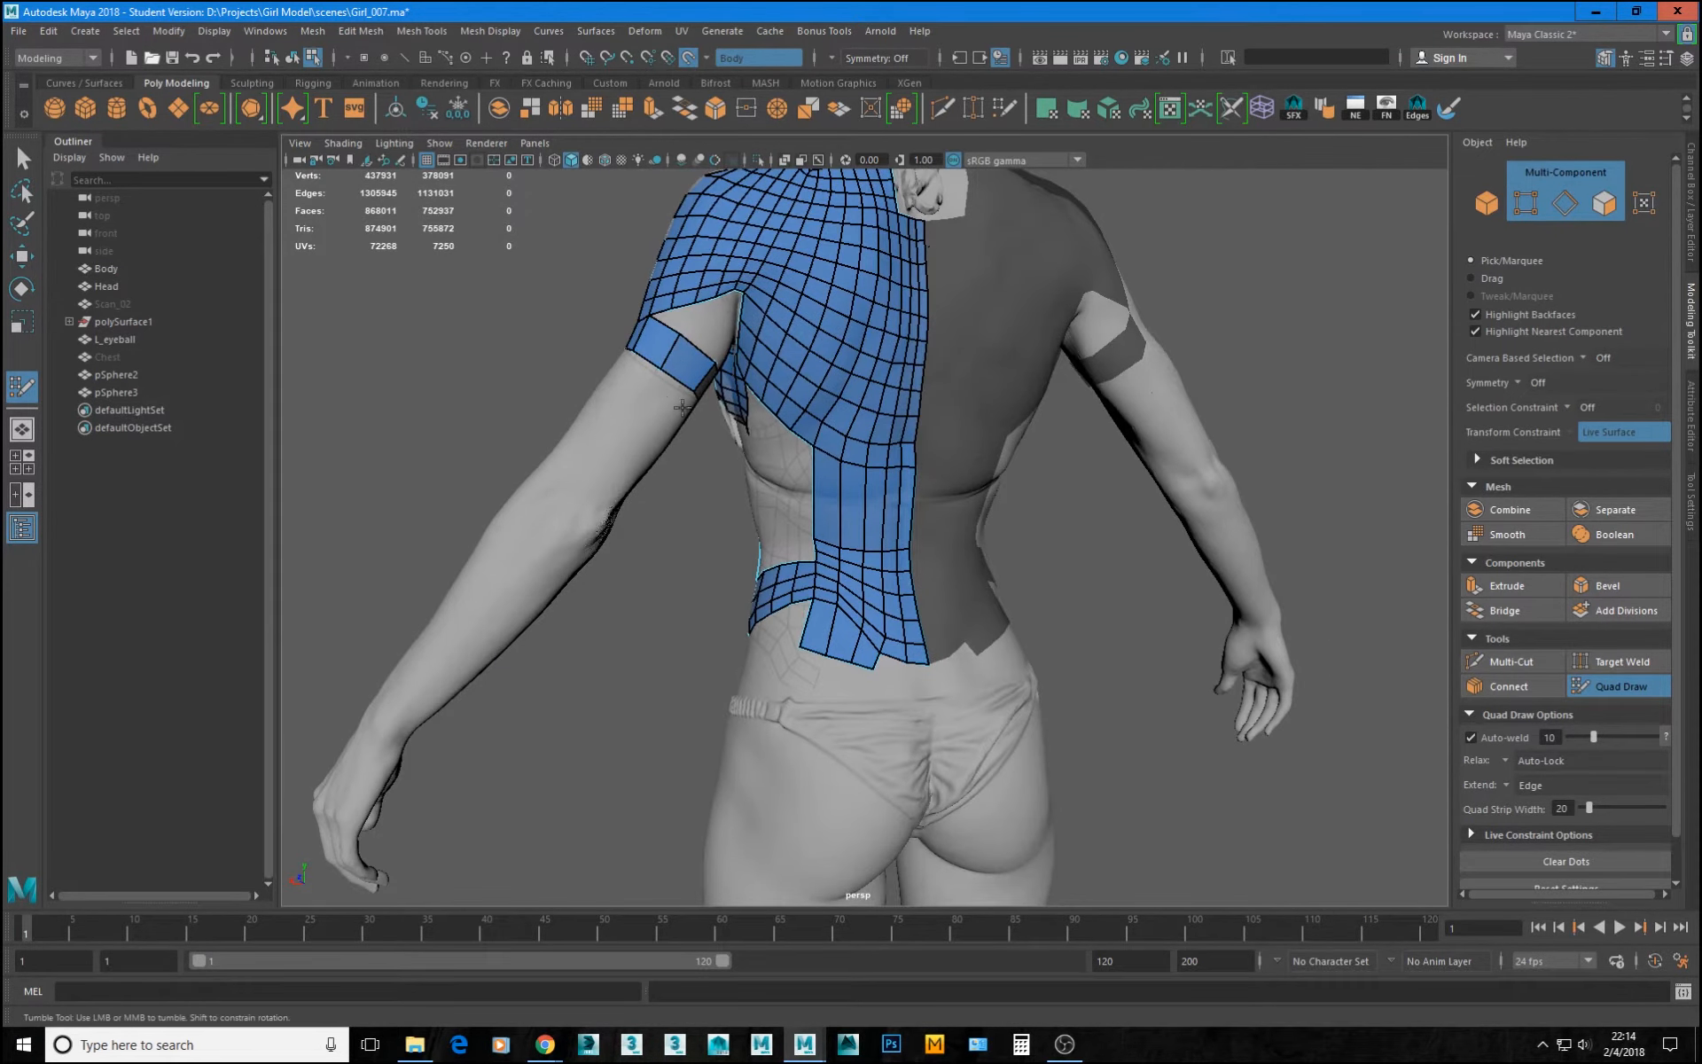
# - Inspect the front of the upper-arm band and the bare surface from it toward the elbow up close
pyautogui.keyDown('alt'); pyautogui.moveTo(652, 439); pyautogui.dragTo(948, 359); pyautogui.keyUp('alt')
pyautogui.keyDown('alt'); pyautogui.moveTo(949, 359); pyautogui.dragTo(919, 490, button='middle'); pyautogui.keyUp('alt')
pyautogui.keyDown('alt'); pyautogui.moveTo(920, 490); pyautogui.dragTo(962, 568, button='right'); pyautogui.keyUp('alt')
pyautogui.keyDown('alt'); pyautogui.moveTo(962, 567); pyautogui.dragTo(975, 490); pyautogui.keyUp('alt')
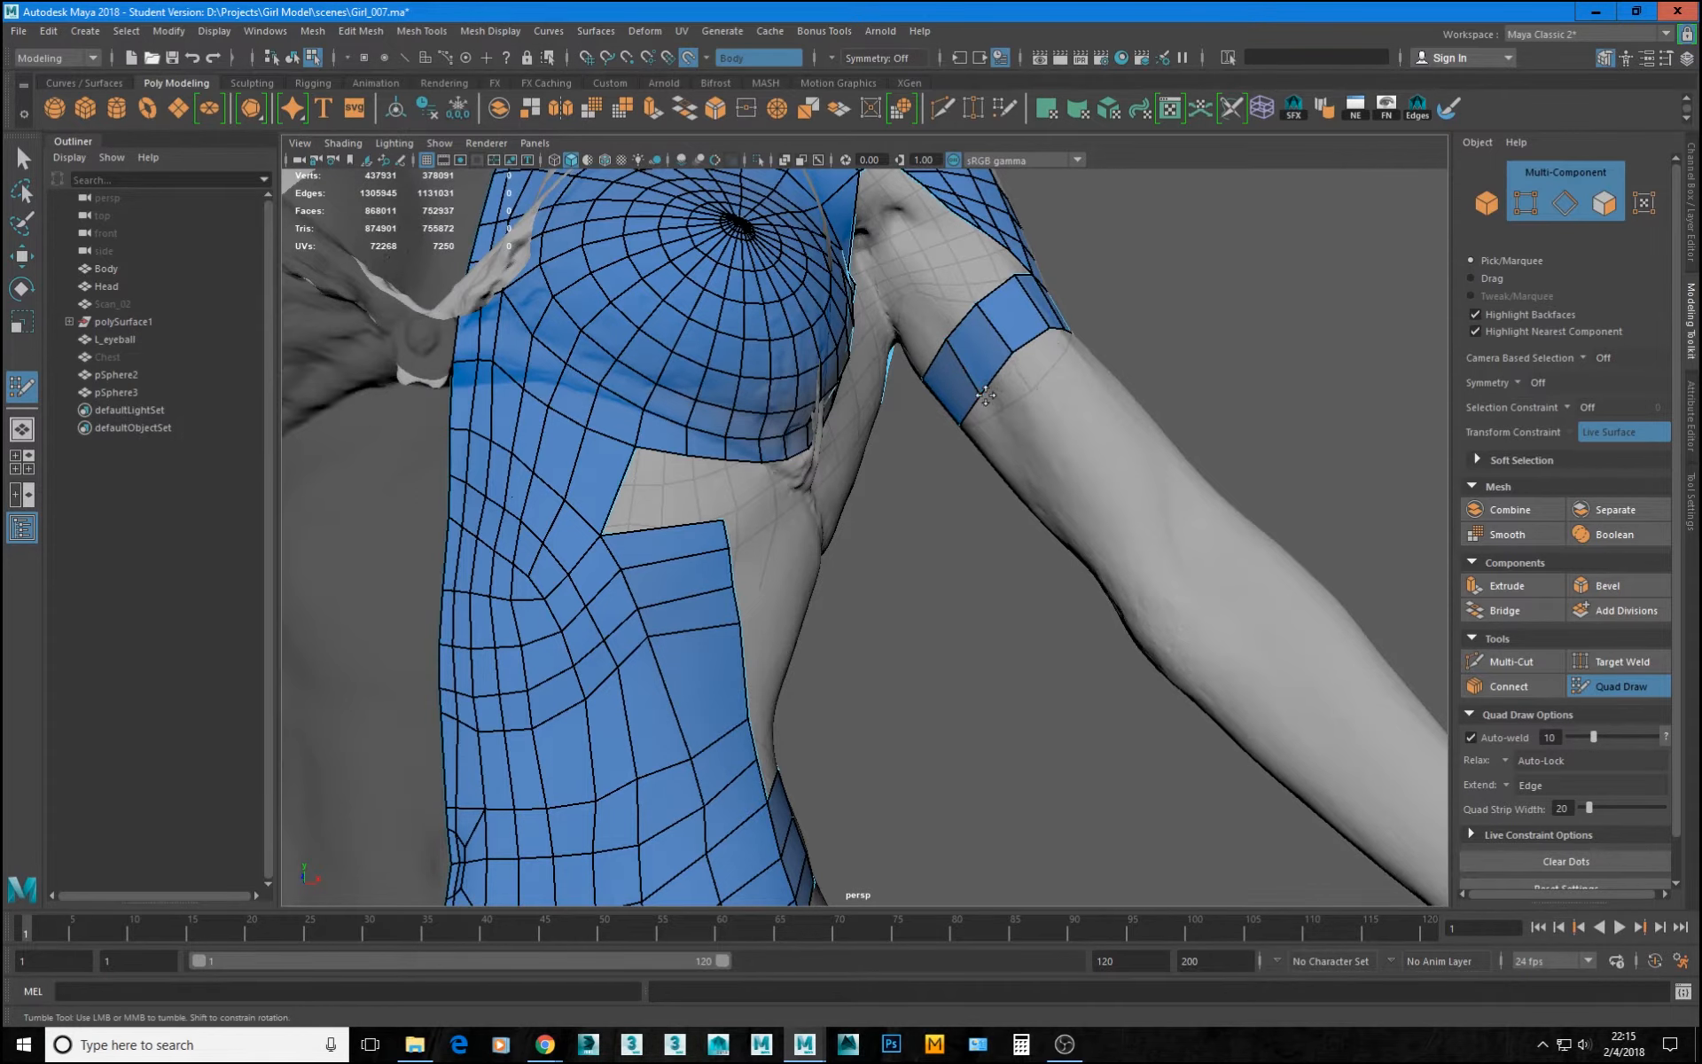
pyautogui.keyDown('alt'); pyautogui.moveTo(987, 434); pyautogui.dragTo(962, 437); pyautogui.keyUp('alt')
pyautogui.keyDown('alt'); pyautogui.moveTo(961, 438); pyautogui.dragTo(1014, 441, button='middle'); pyautogui.keyUp('alt')
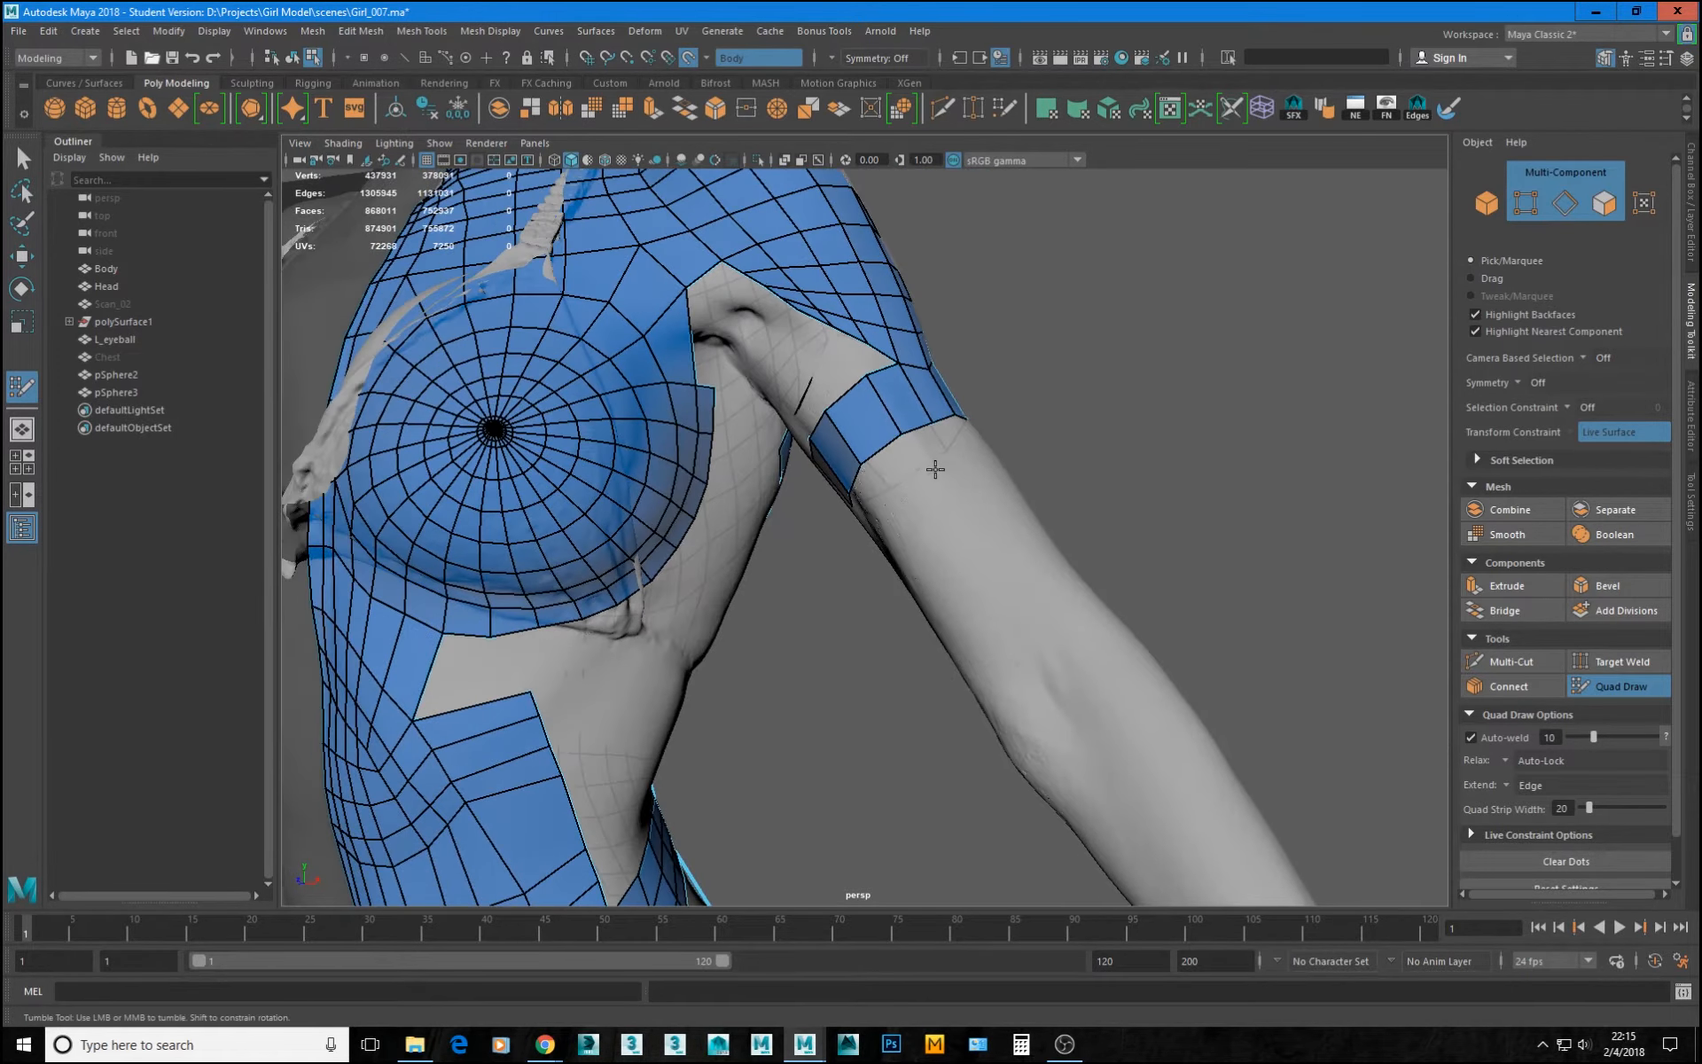
pyautogui.keyDown('alt'); pyautogui.moveTo(939, 471); pyautogui.dragTo(1009, 548); pyautogui.keyUp('alt')
pyautogui.keyDown('alt'); pyautogui.moveTo(1010, 549); pyautogui.dragTo(869, 365, button='middle'); pyautogui.keyUp('alt')
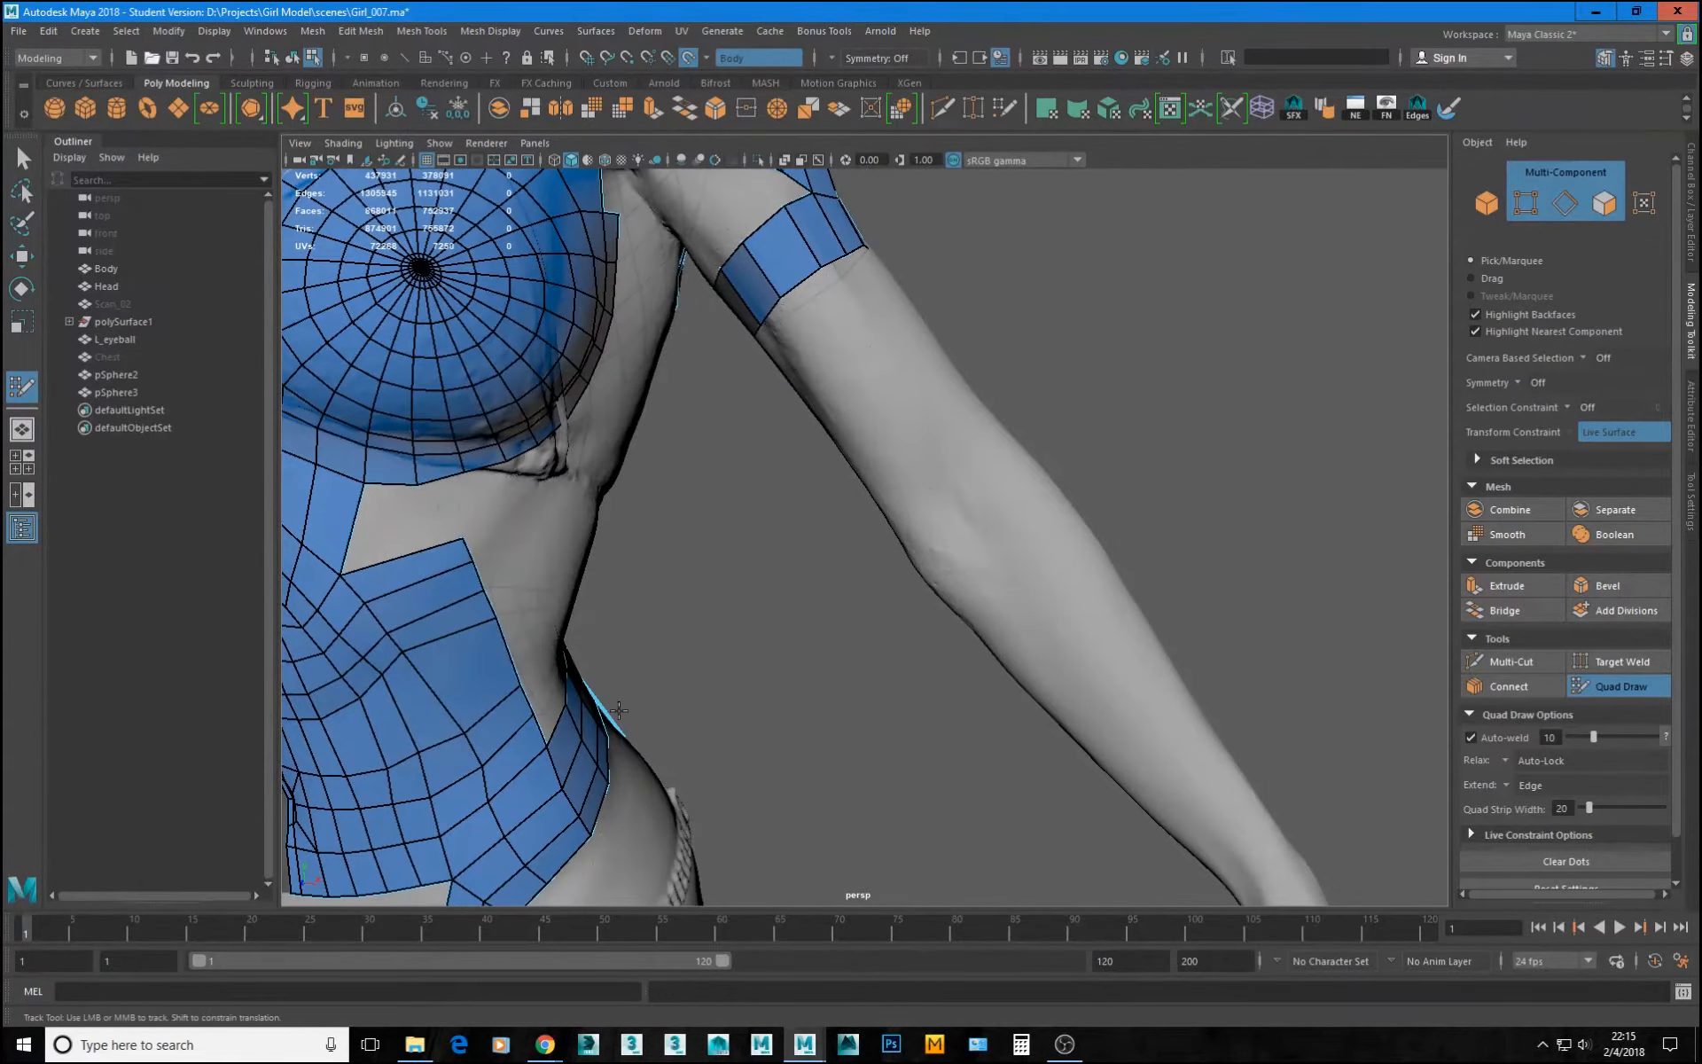
# - Extend a two-quad strip from the upper-arm band down the inner front of the arm toward the elbow
pyautogui.keyDown('alt'); pyautogui.moveTo(819, 299); pyautogui.dragTo(878, 402); pyautogui.keyUp('alt')
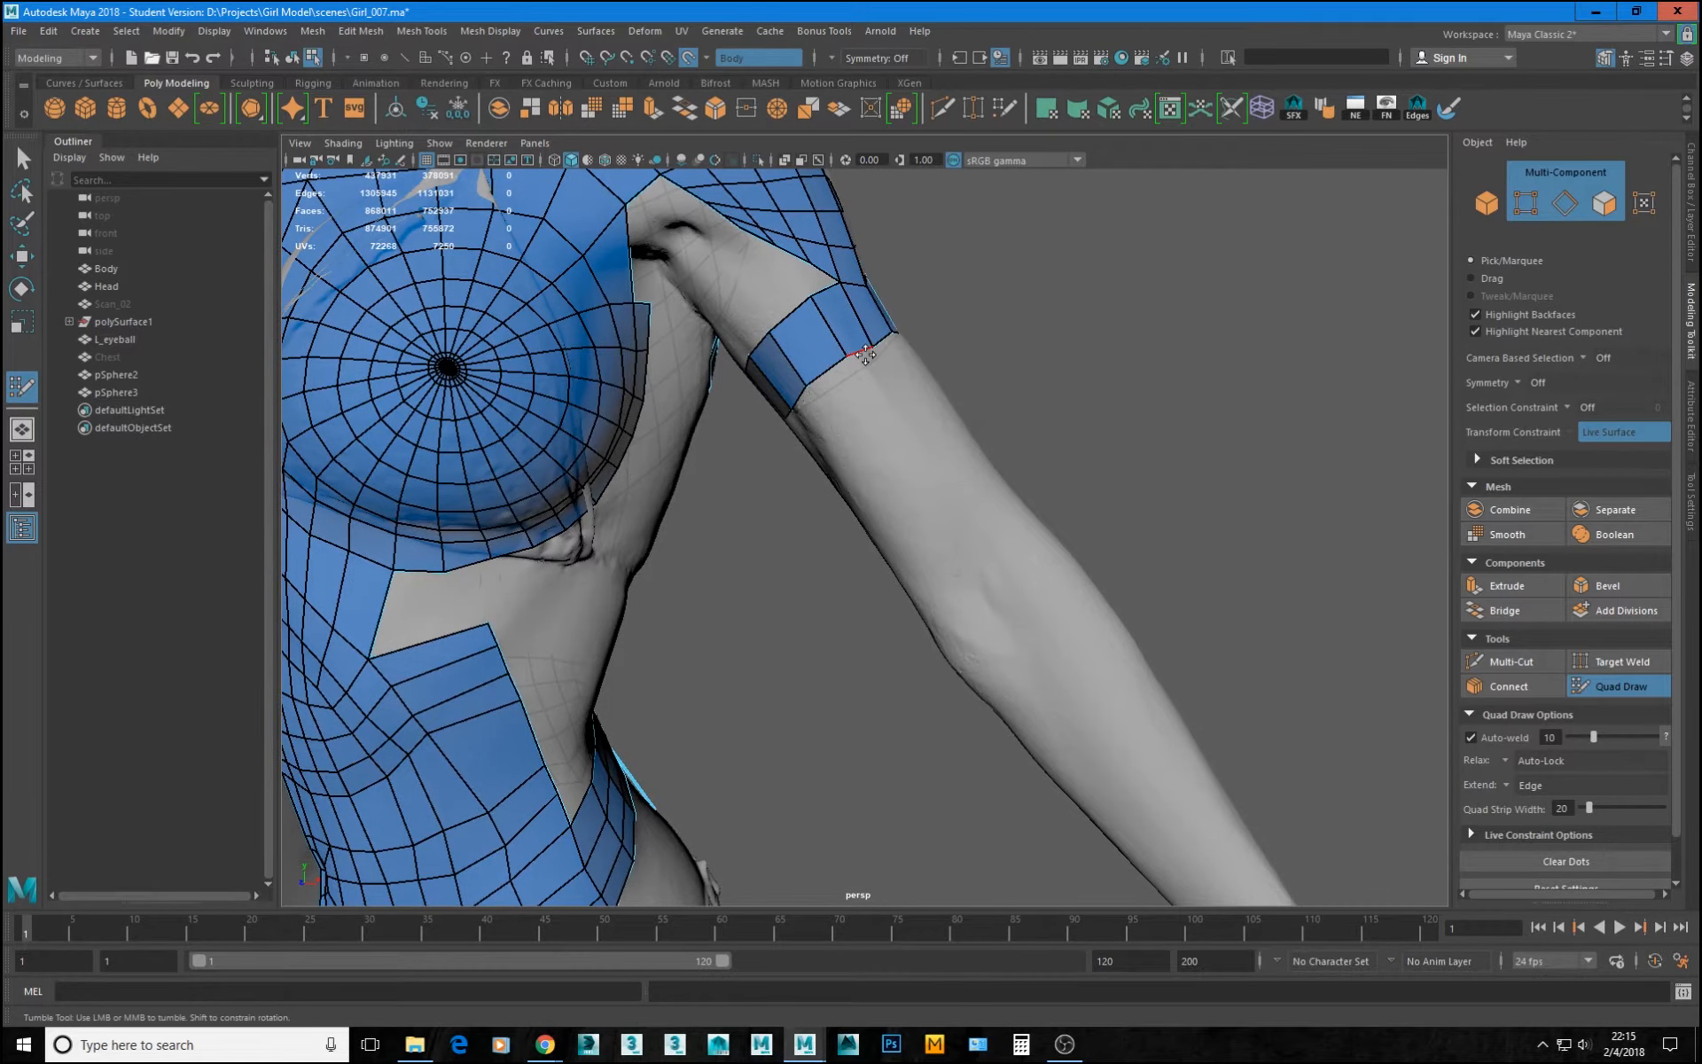
pyautogui.keyDown('alt'); pyautogui.moveTo(840, 383); pyautogui.dragTo(856, 319); pyautogui.keyUp('alt')
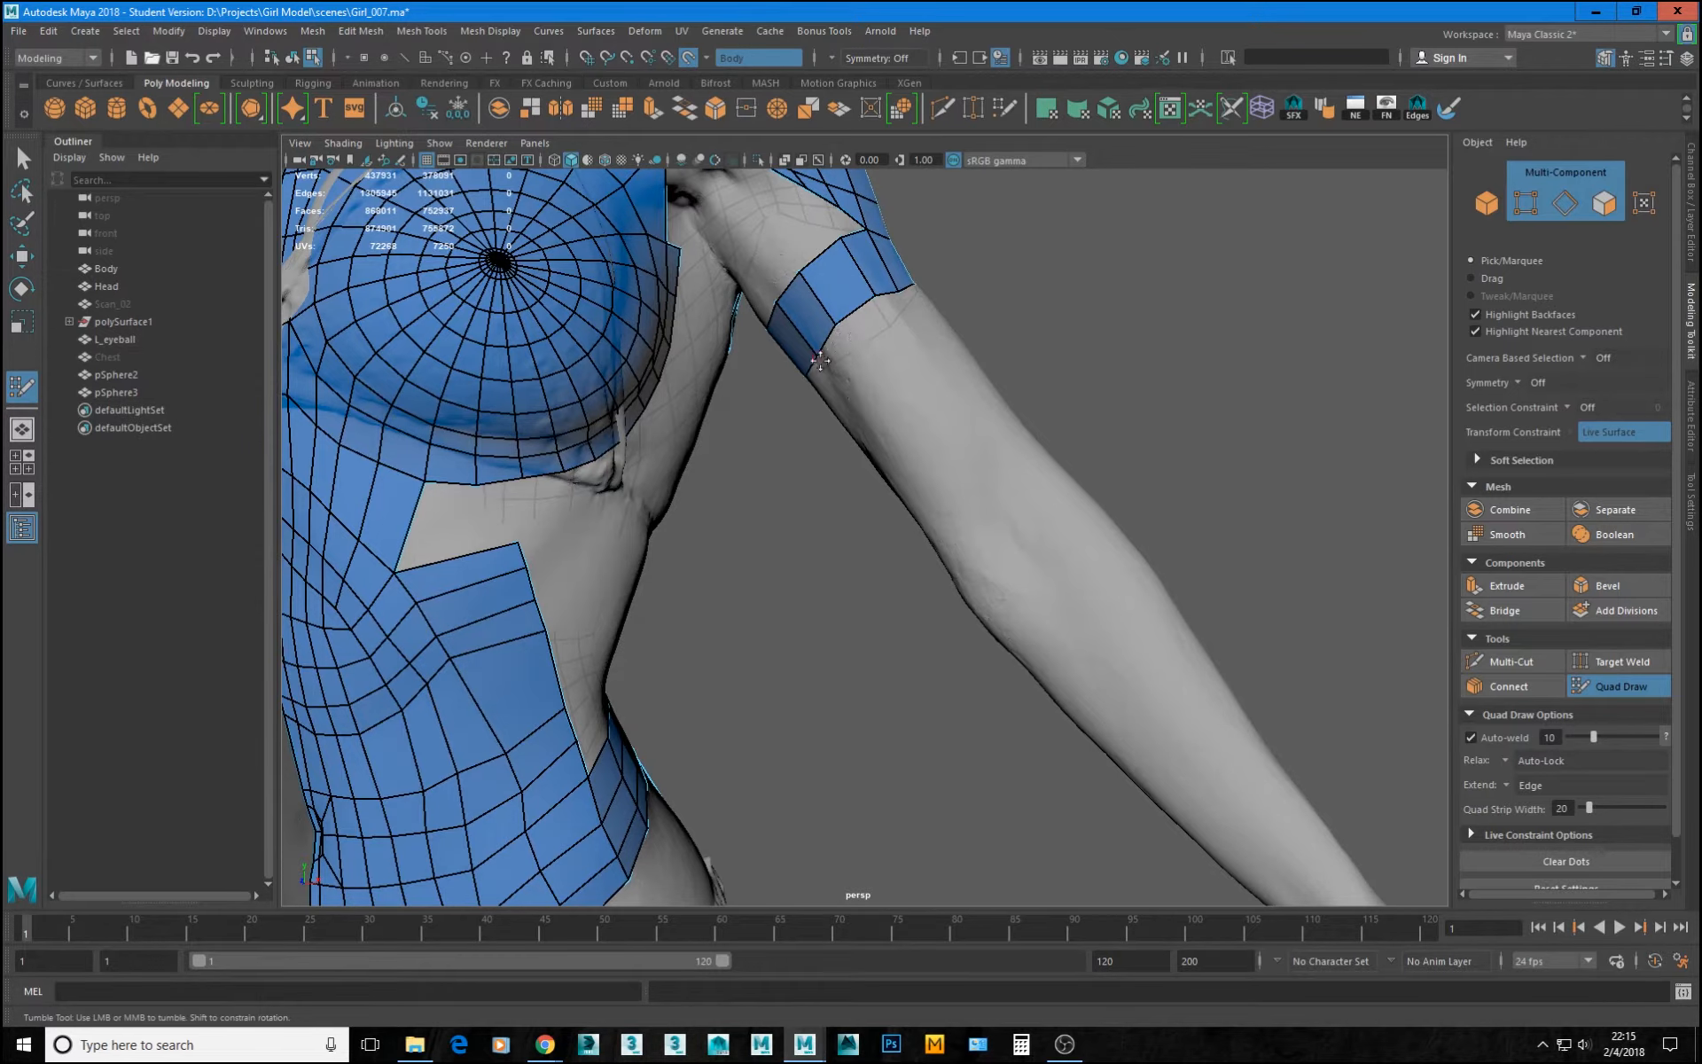
pyautogui.moveTo(830, 354)
pyautogui.mouseDown()
pyautogui.moveTo(878, 429)
pyautogui.moveTo(931, 403)
pyautogui.moveTo(935, 388)
pyautogui.moveTo(787, 487)
pyautogui.mouseUp()
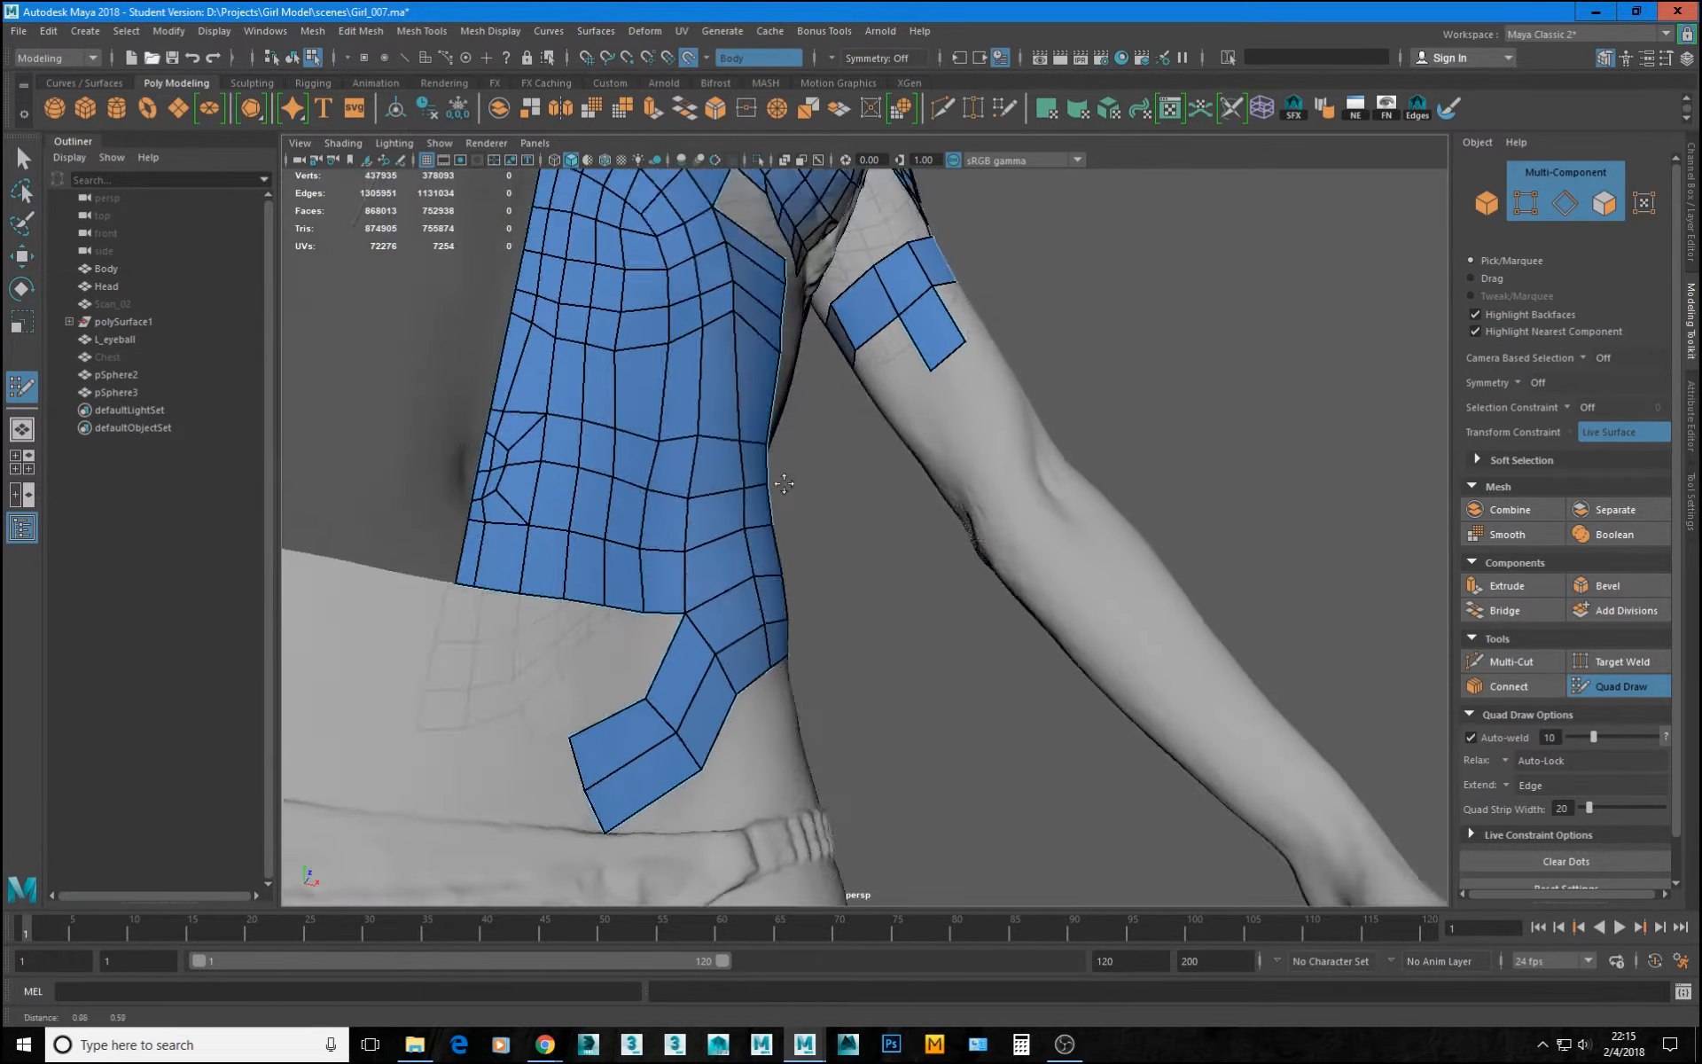
pyautogui.keyDown('alt'); pyautogui.moveTo(786, 487); pyautogui.dragTo(1002, 363, button='right'); pyautogui.keyUp('alt')
pyautogui.keyDown('alt'); pyautogui.moveTo(1002, 364); pyautogui.dragTo(886, 471, button='middle'); pyautogui.keyUp('alt')
pyautogui.keyDown('alt'); pyautogui.moveTo(887, 471); pyautogui.dragTo(824, 346); pyautogui.keyUp('alt')
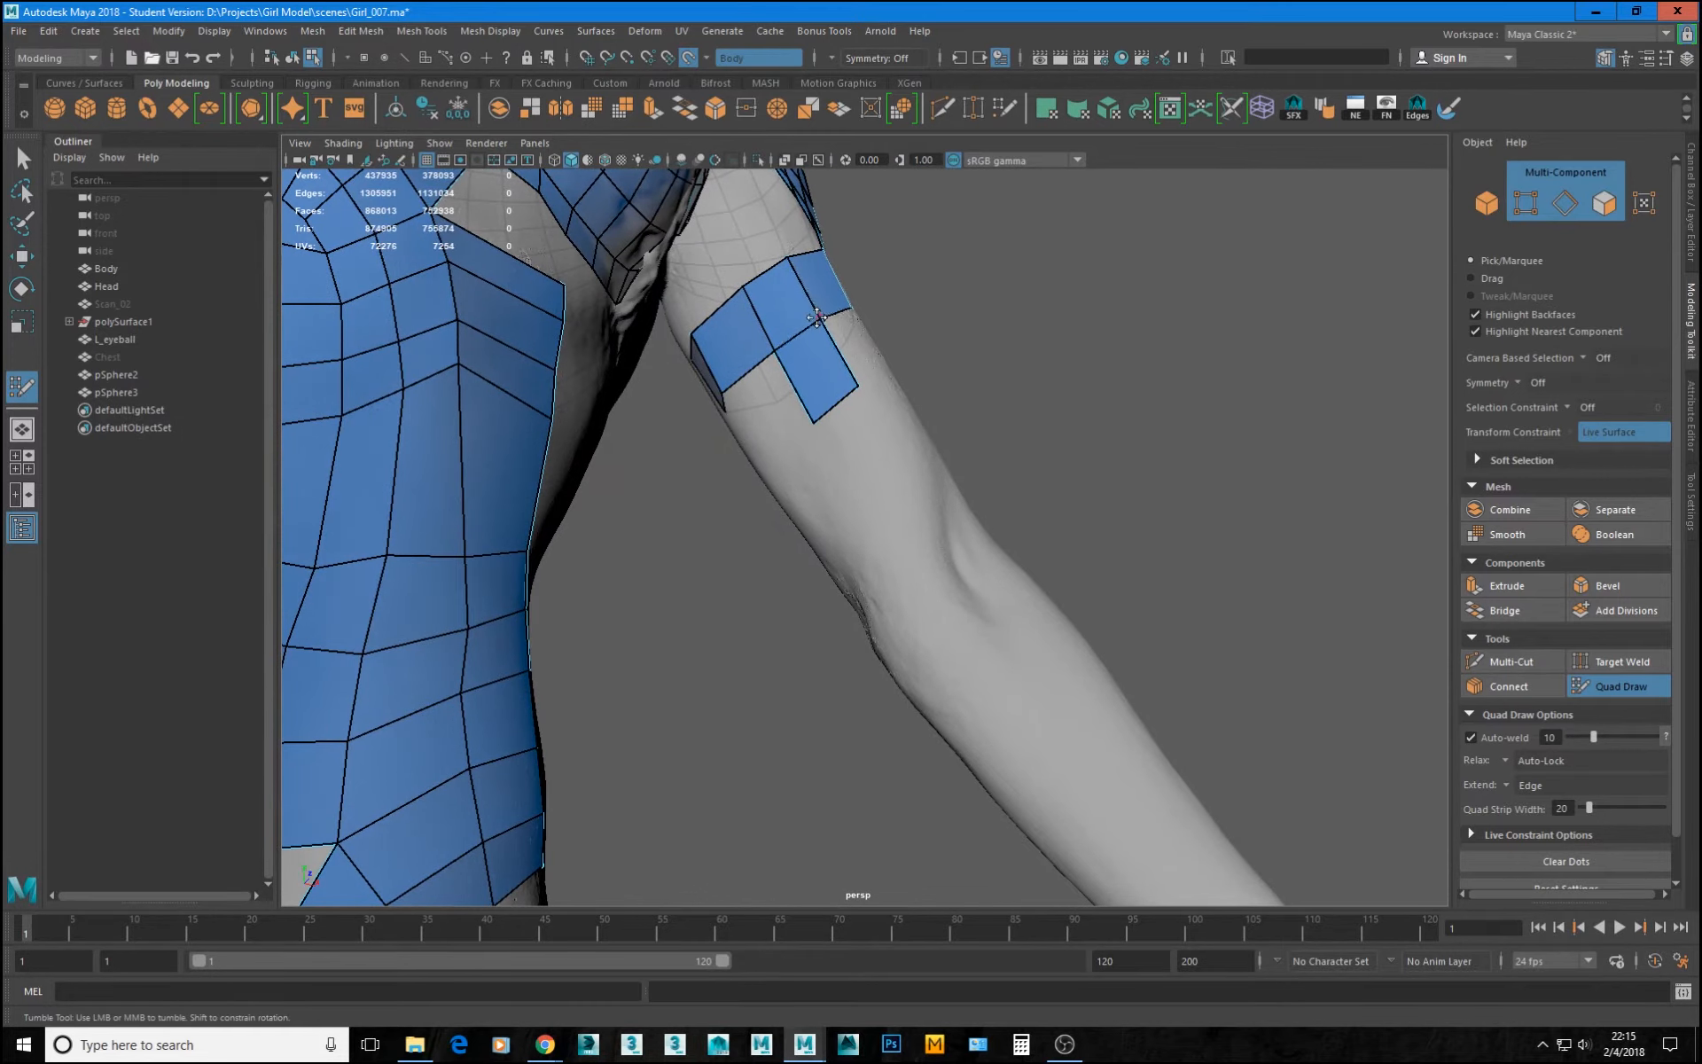
pyautogui.keyDown('ctrl'); pyautogui.click(749, 298); pyautogui.keyUp('ctrl')
pyautogui.moveTo(843, 410)
pyautogui.mouseDown()
pyautogui.moveTo(902, 542)
pyautogui.moveTo(839, 528)
pyautogui.moveTo(824, 458)
pyautogui.mouseUp()
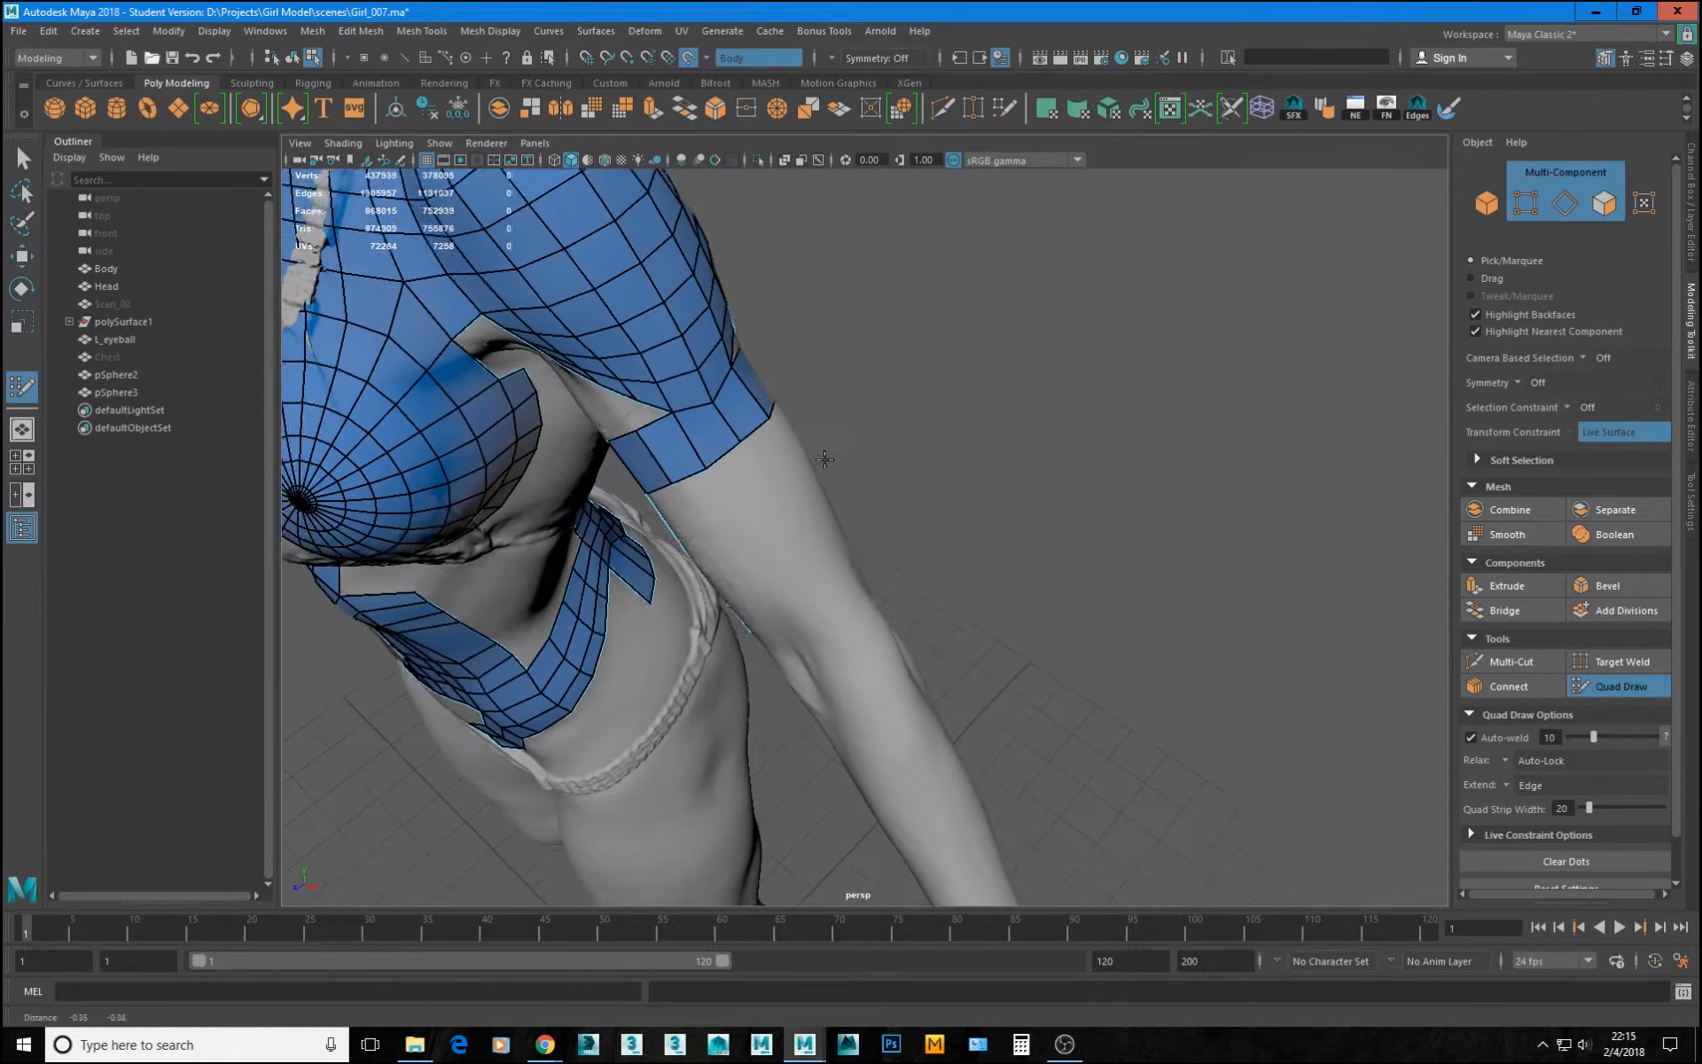
# - Extend a second two-quad strip from the band down the outer side of the upper arm toward the elbow
pyautogui.keyDown('alt'); pyautogui.moveTo(825, 459); pyautogui.dragTo(833, 440, button='middle'); pyautogui.keyUp('alt')
pyautogui.moveTo(729, 437); pyautogui.dragTo(803, 567)
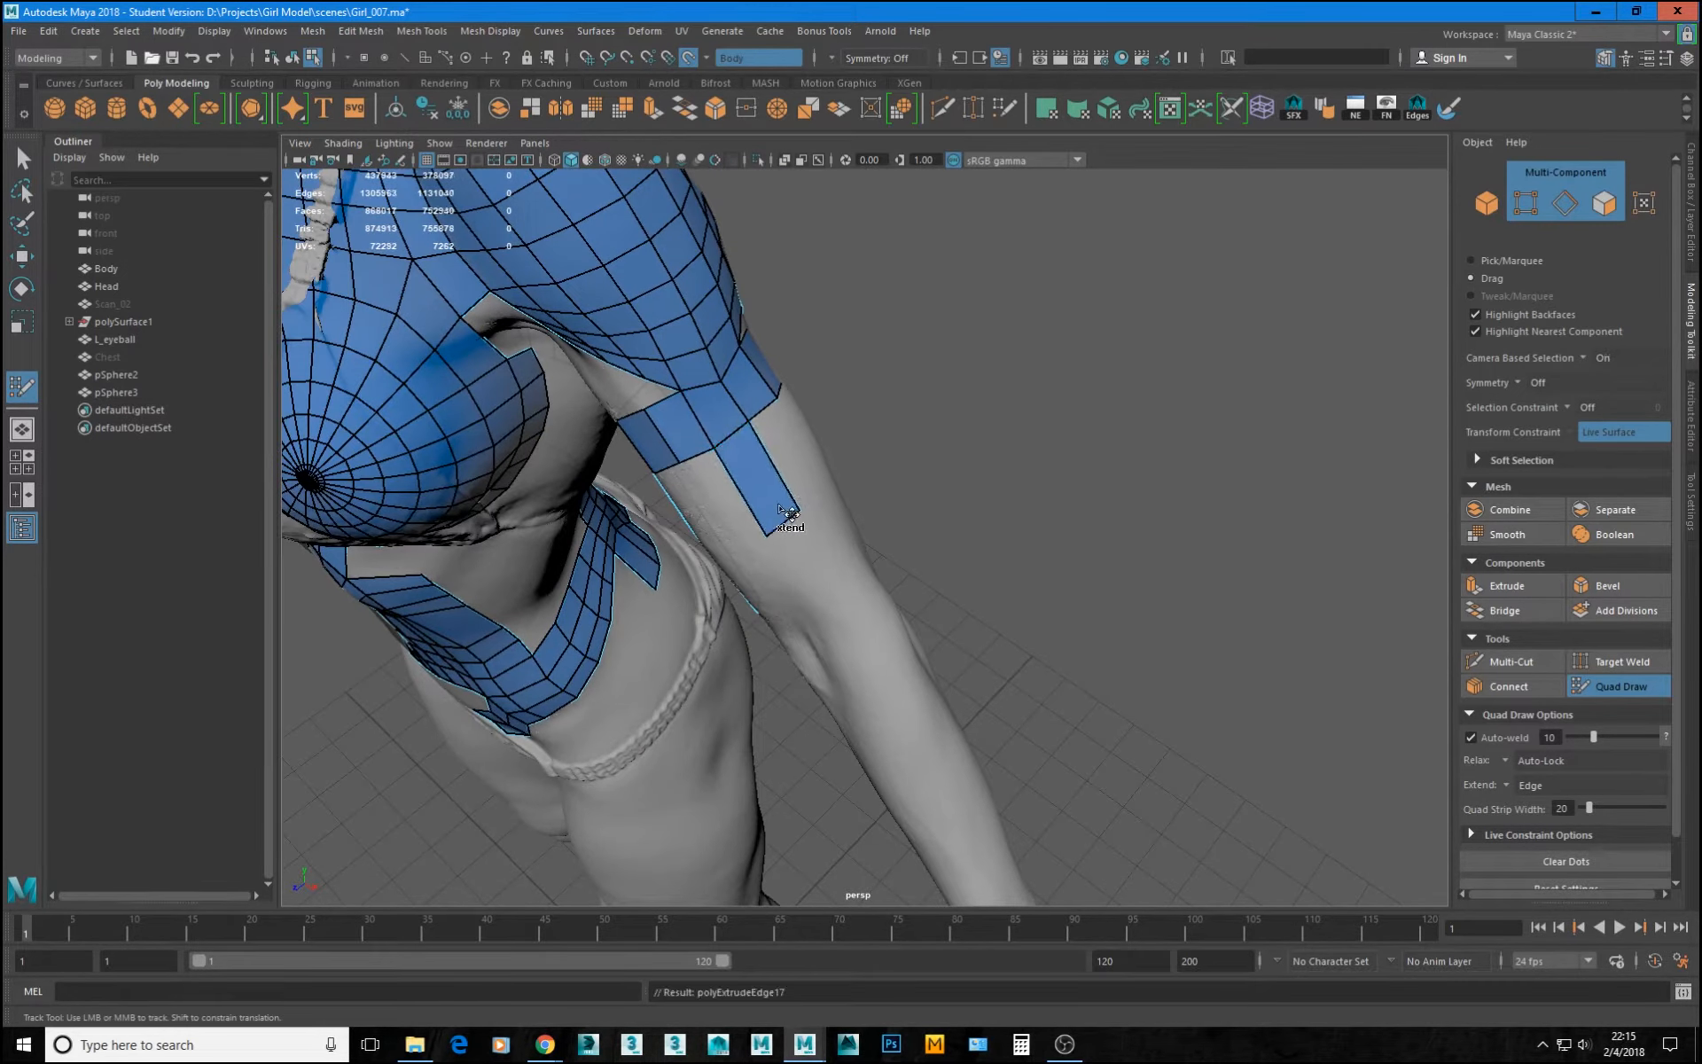
pyautogui.moveTo(891, 519)
pyautogui.keyDown('alt'); pyautogui.mouseDown()
pyautogui.moveTo(936, 487)
pyautogui.moveTo(798, 479)
pyautogui.mouseUp(); pyautogui.keyUp('alt')
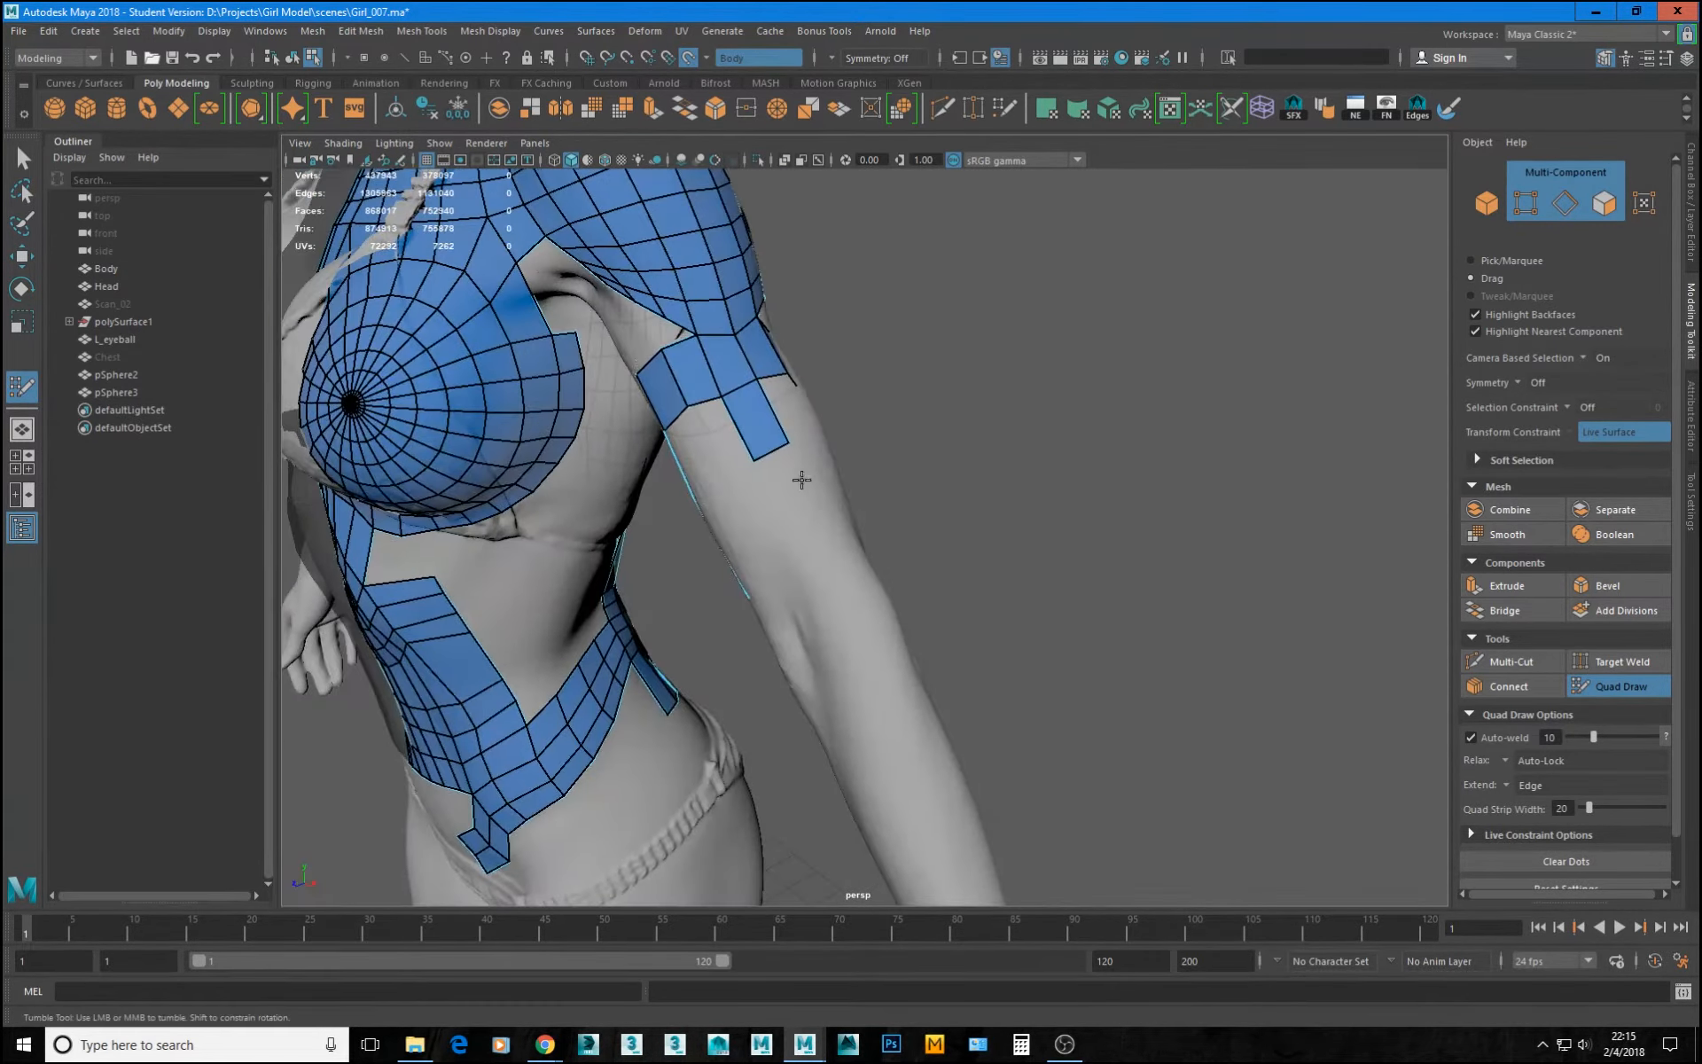
pyautogui.moveTo(809, 570)
pyautogui.keyDown('alt'); pyautogui.mouseDown()
pyautogui.moveTo(883, 532)
pyautogui.moveTo(853, 521)
pyautogui.moveTo(866, 506)
pyautogui.mouseUp(); pyautogui.keyUp('alt')
pyautogui.hotkey('ctrl', 'z')
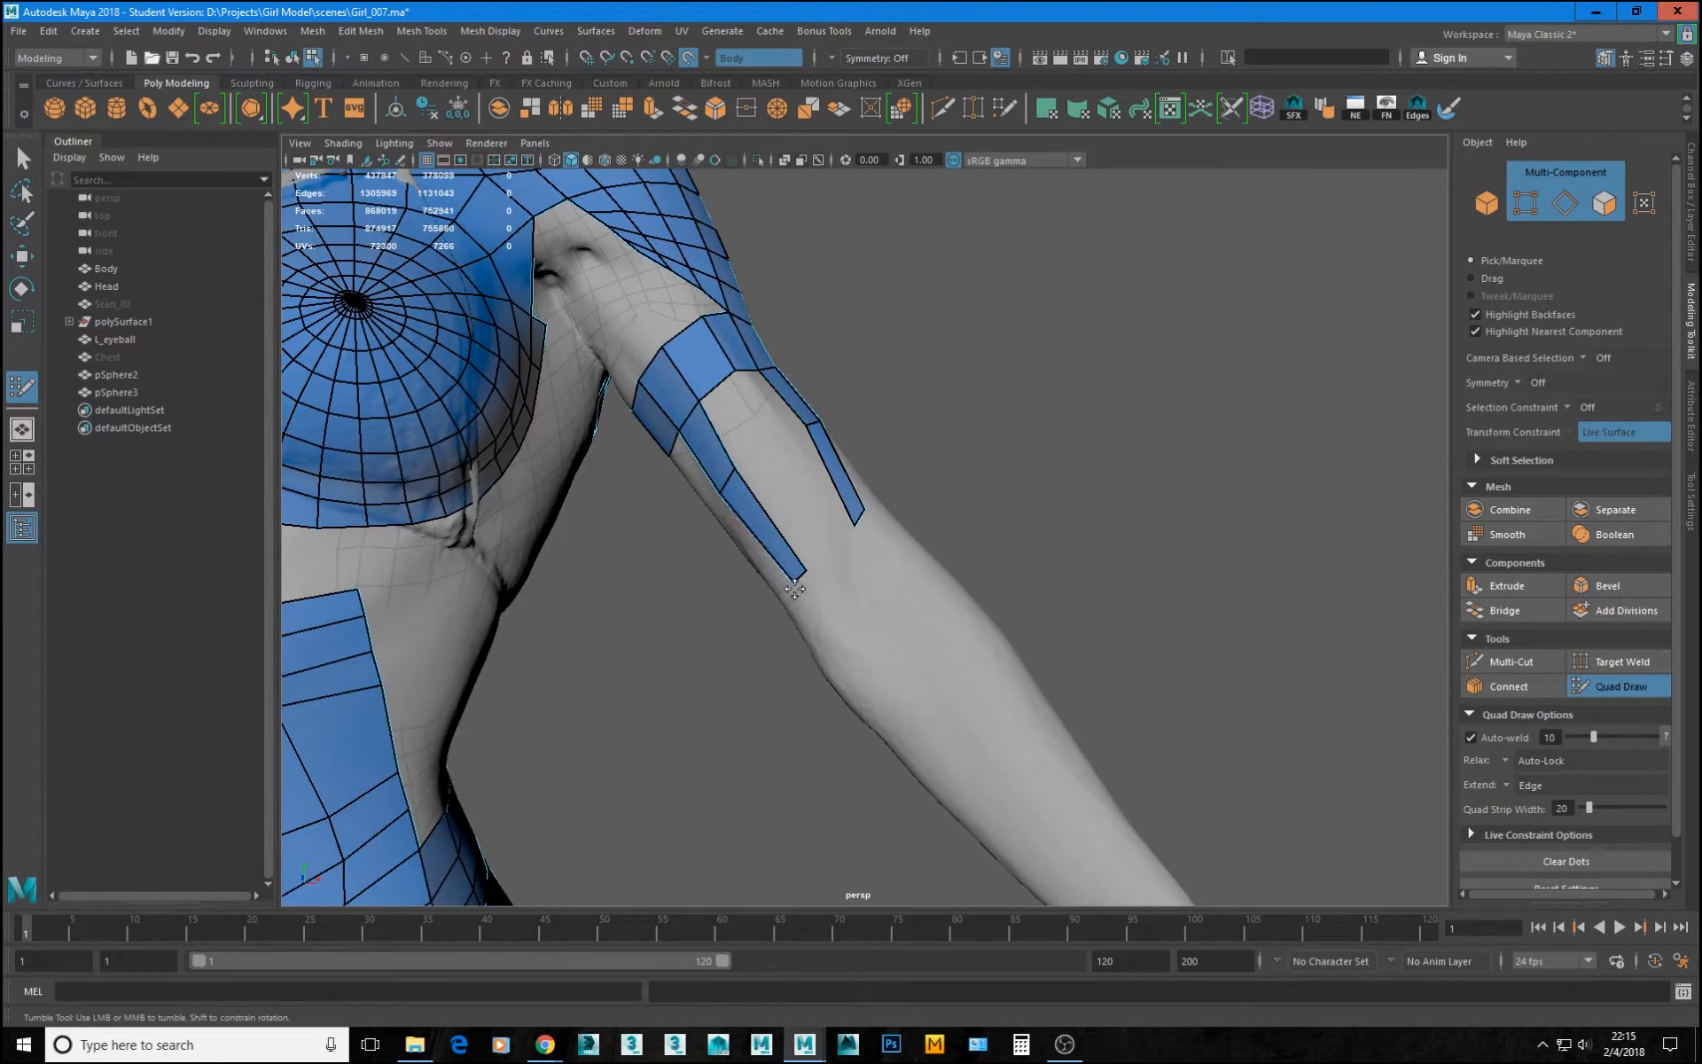
# - Fill the gap between the two strips on the front of the upper arm with two columns of quads
pyautogui.keyDown('alt'); pyautogui.moveTo(816, 575); pyautogui.dragTo(839, 530); pyautogui.keyUp('alt')
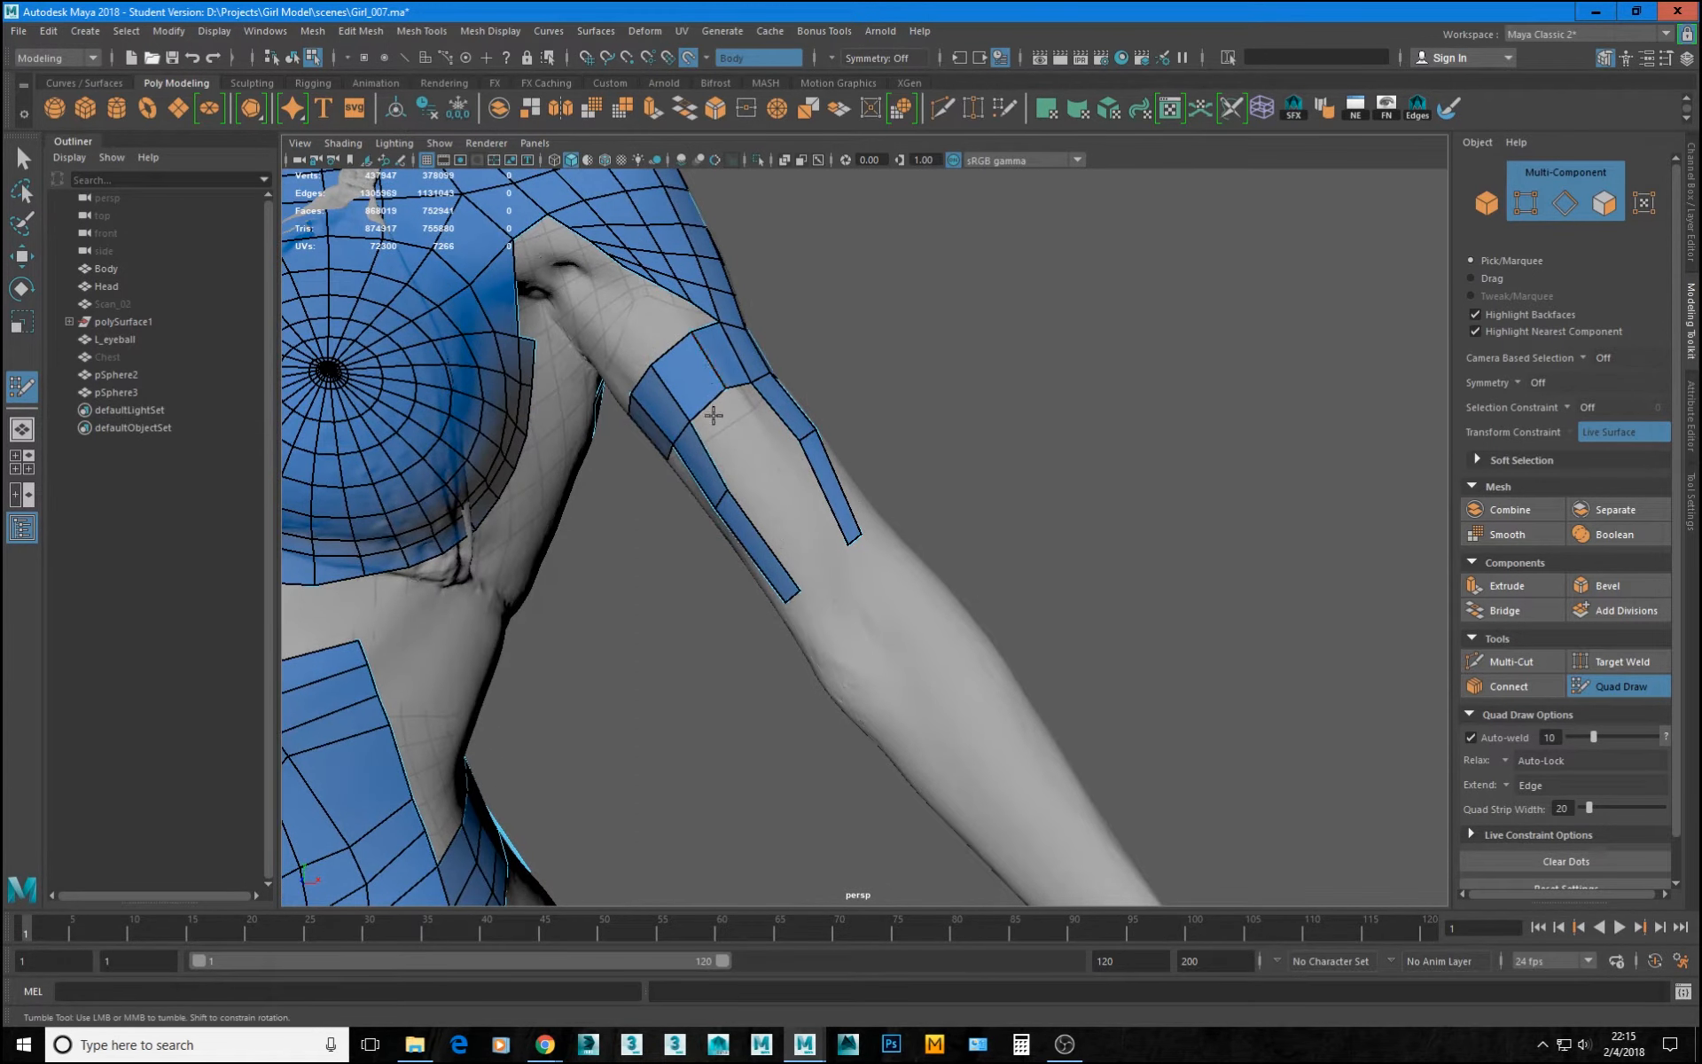
pyautogui.press('Tab')
pyautogui.moveTo(715, 428)
pyautogui.mouseDown()
pyautogui.moveTo(705, 448)
pyautogui.moveTo(752, 479)
pyautogui.moveTo(810, 578)
pyautogui.moveTo(847, 540)
pyautogui.moveTo(939, 596)
pyautogui.moveTo(746, 478)
pyautogui.mouseUp()
pyautogui.press('Tab')
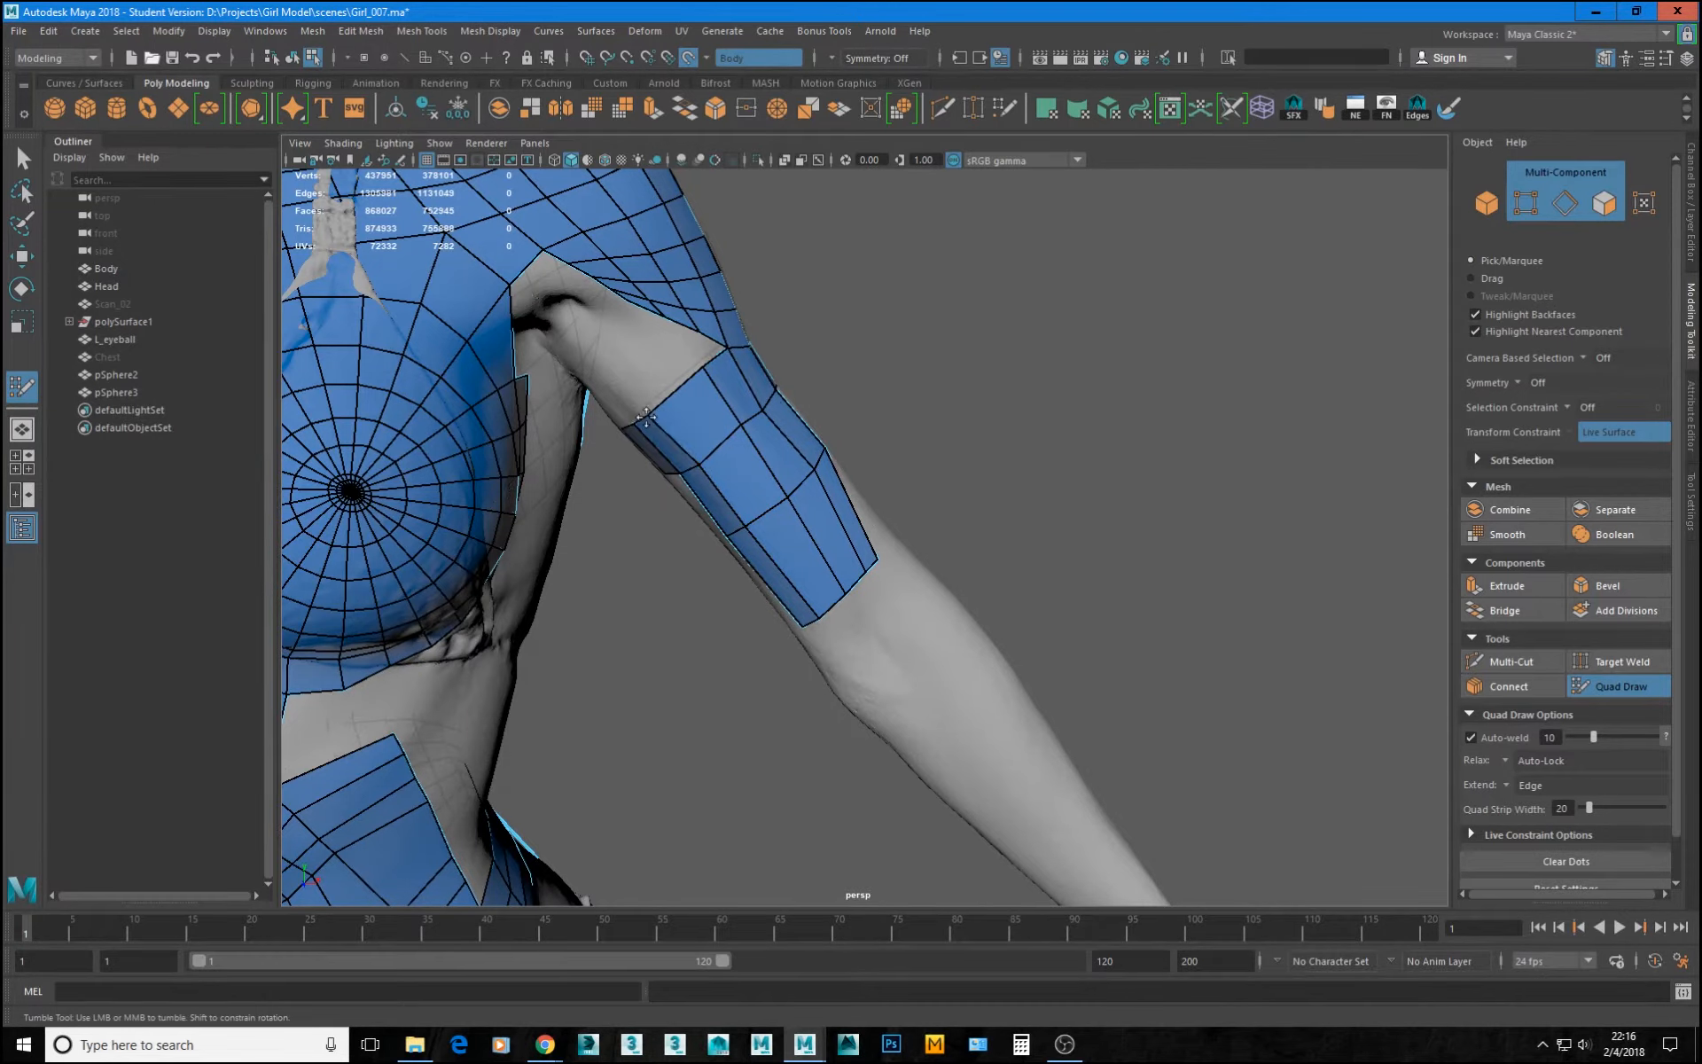
pyautogui.moveTo(651, 425)
pyautogui.keyDown('alt'); pyautogui.mouseDown()
pyautogui.moveTo(676, 412)
pyautogui.moveTo(667, 383)
pyautogui.mouseUp(); pyautogui.keyUp('alt')
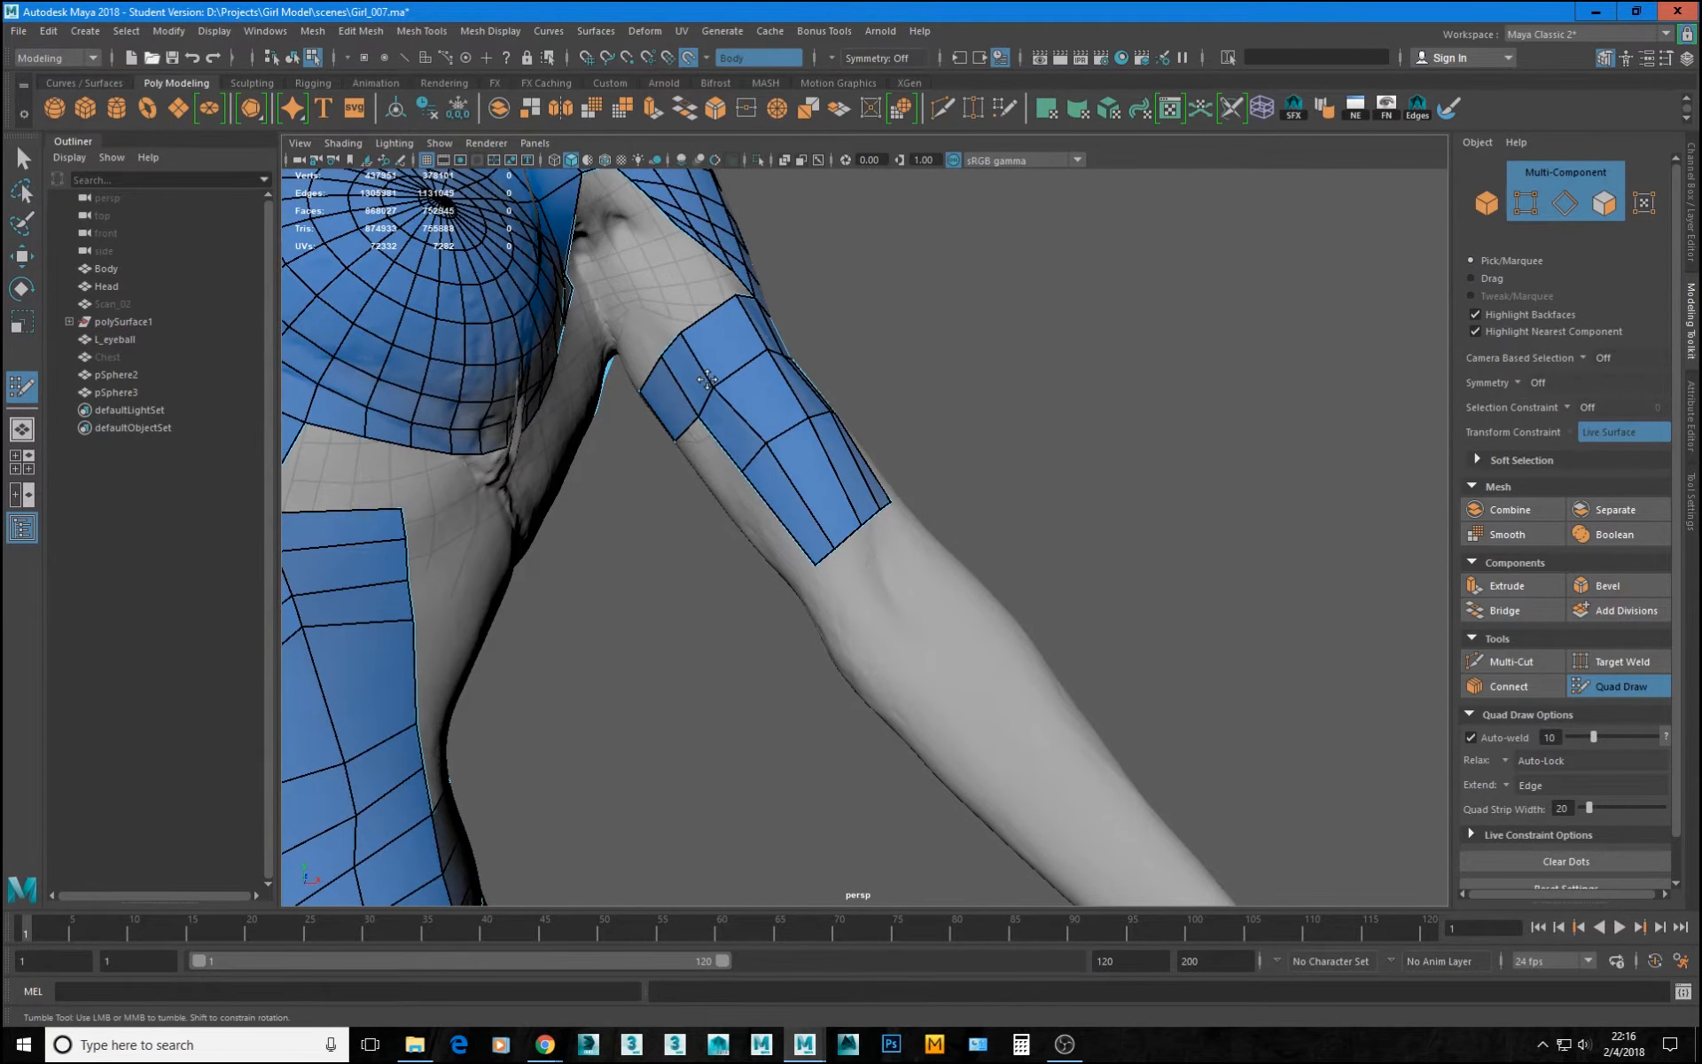
pyautogui.keyDown('alt'); pyautogui.moveTo(720, 375); pyautogui.dragTo(740, 512); pyautogui.keyUp('alt')
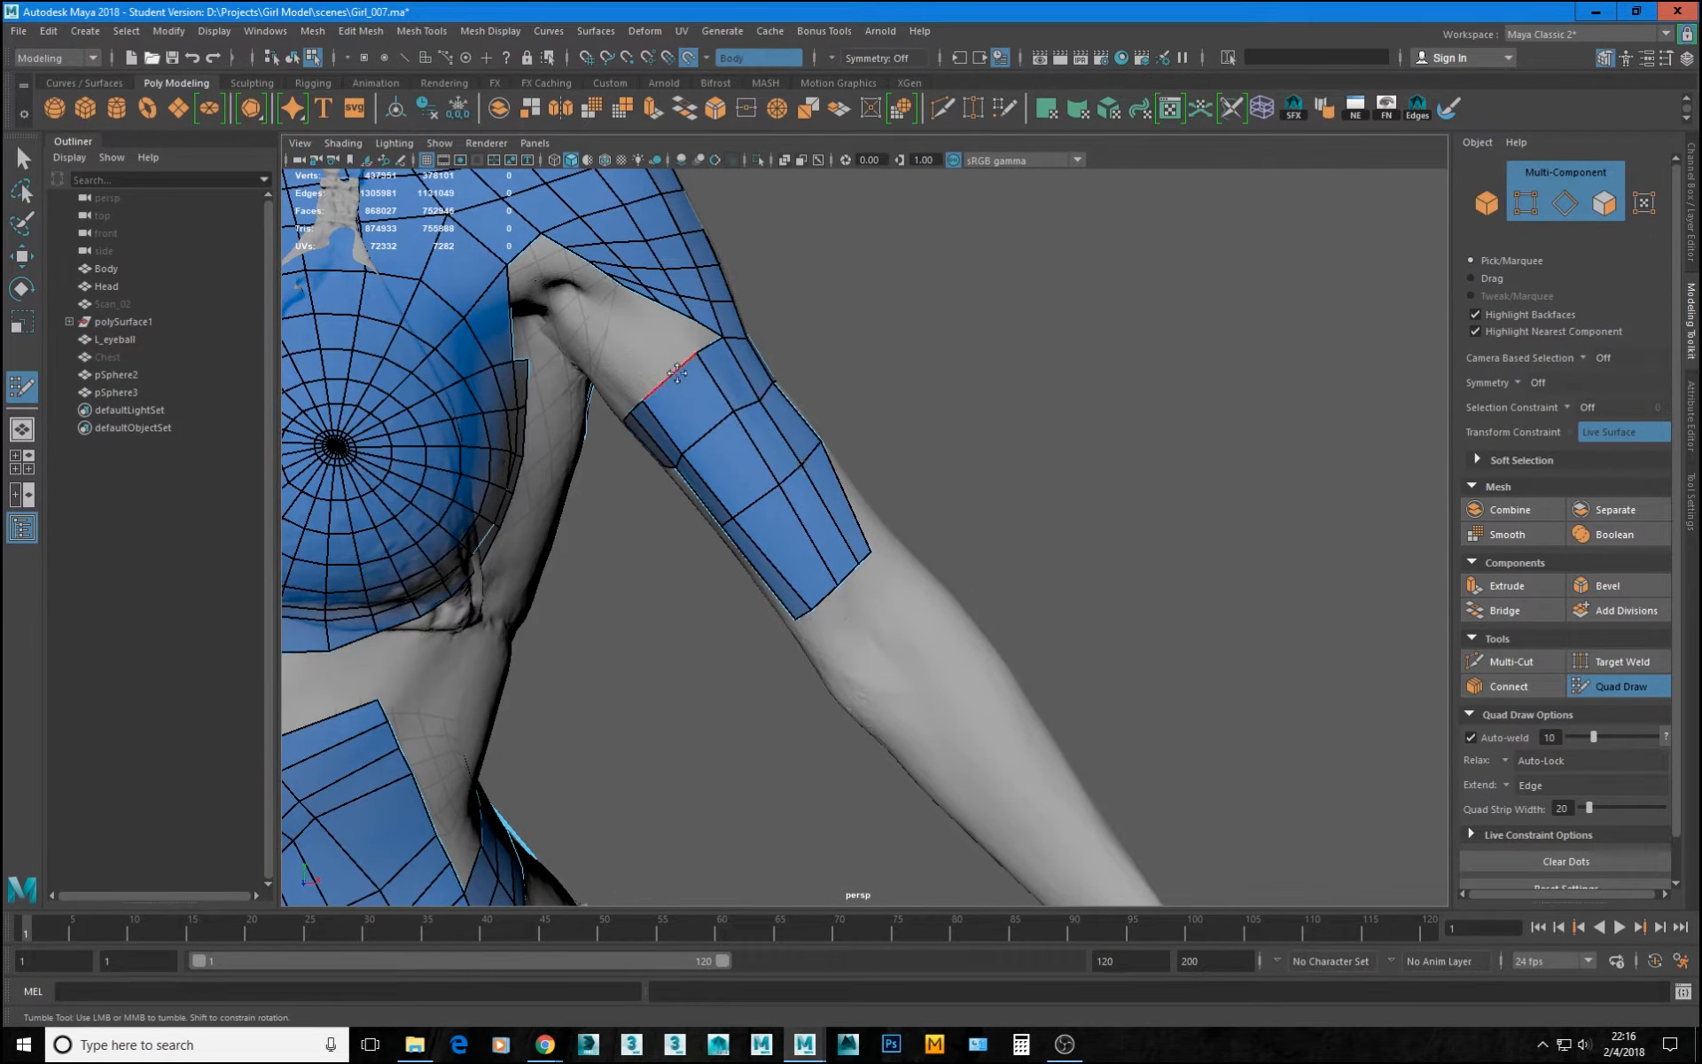
pyautogui.keyDown('alt'); pyautogui.moveTo(698, 373); pyautogui.dragTo(881, 504); pyautogui.keyUp('alt')
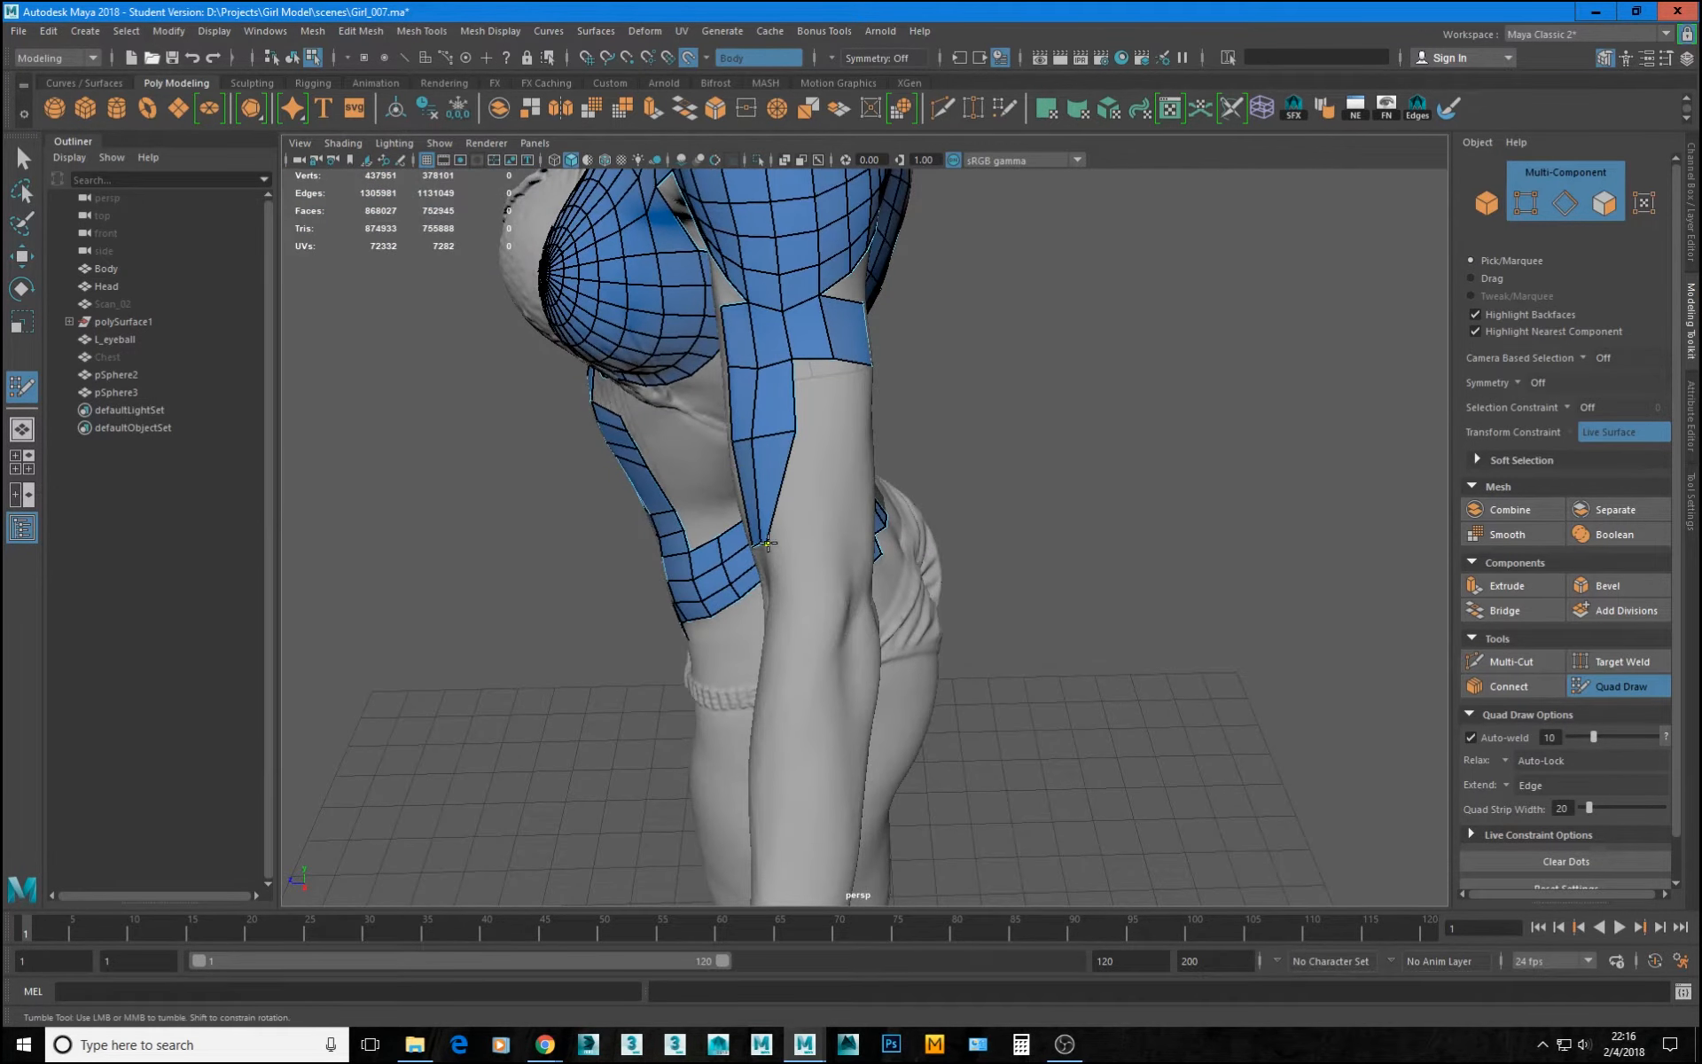
pyautogui.hotkey('ctrl', 'z')
pyautogui.keyDown('alt'); pyautogui.moveTo(756, 531); pyautogui.dragTo(830, 510, button='right'); pyautogui.keyUp('alt')
pyautogui.moveTo(809, 486)
pyautogui.mouseDown()
pyautogui.moveTo(792, 495)
pyautogui.moveTo(733, 399)
pyautogui.moveTo(965, 493)
pyautogui.moveTo(1049, 491)
pyautogui.moveTo(864, 279)
pyautogui.moveTo(814, 287)
pyautogui.mouseUp()
pyautogui.hotkey('ctrl', 'z')
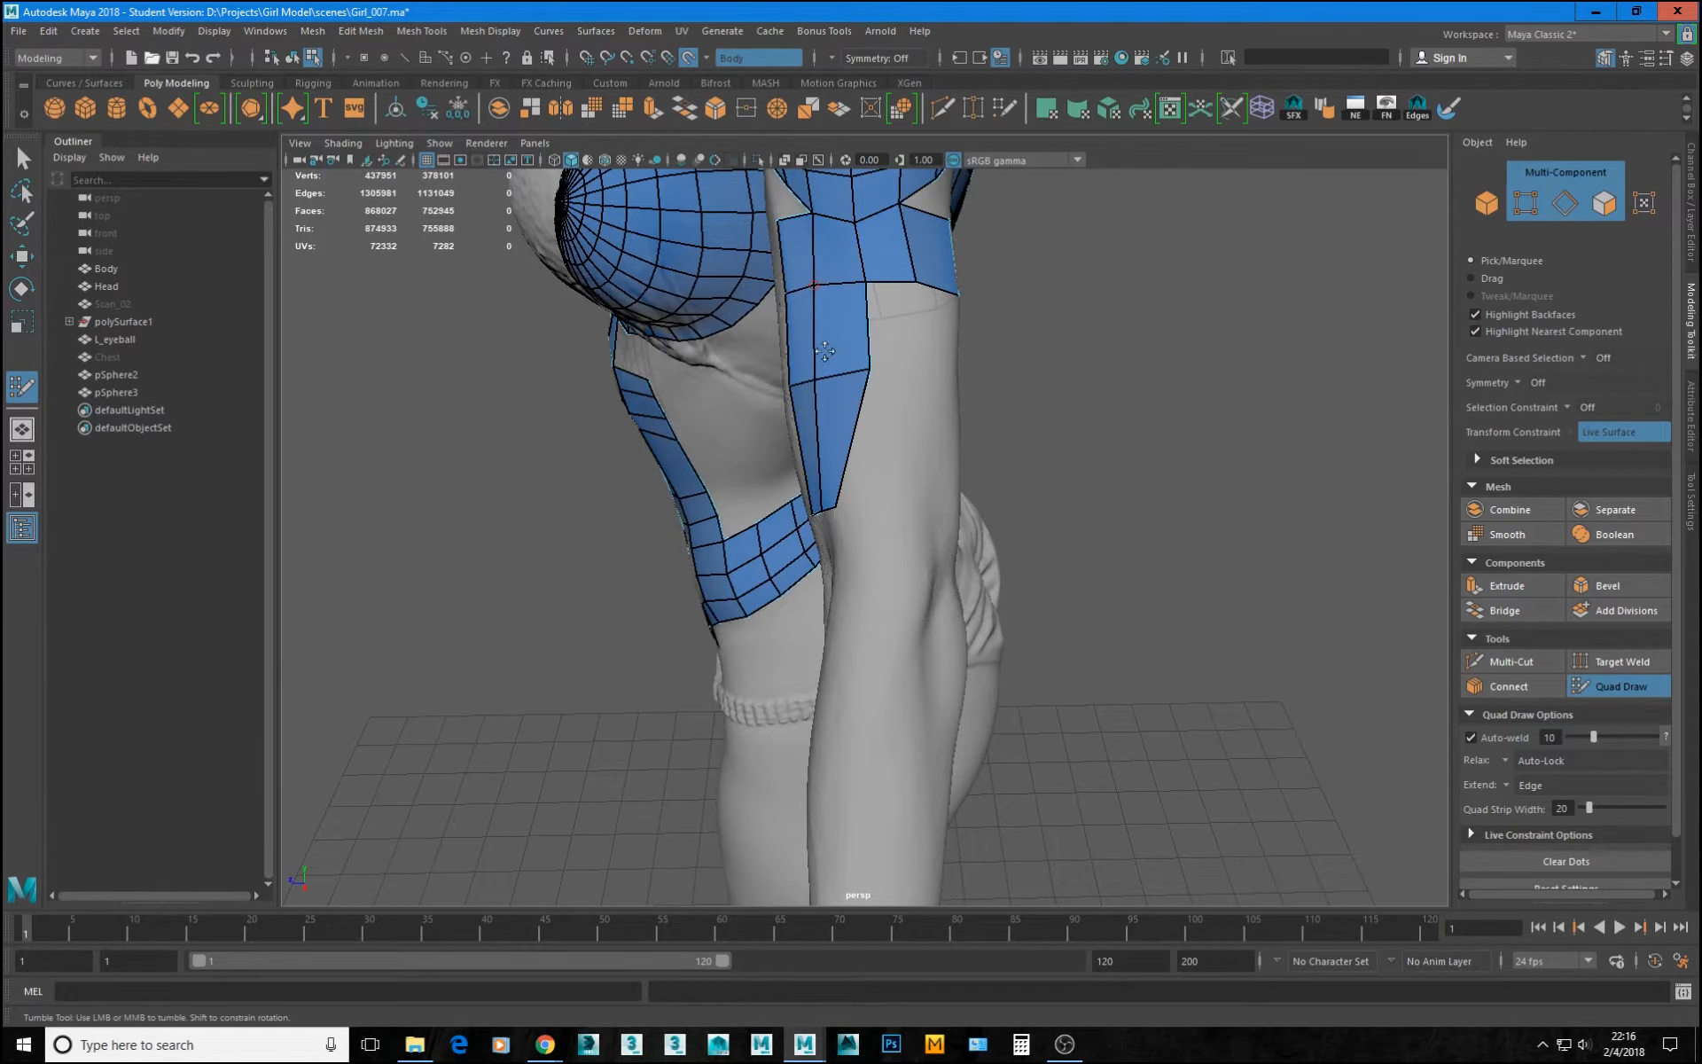
# - Extend one quad toward the elbow from each side of the front upper-arm patch's lower edge
pyautogui.keyDown('alt'); pyautogui.moveTo(825, 352); pyautogui.dragTo(1139, 347); pyautogui.keyUp('alt')
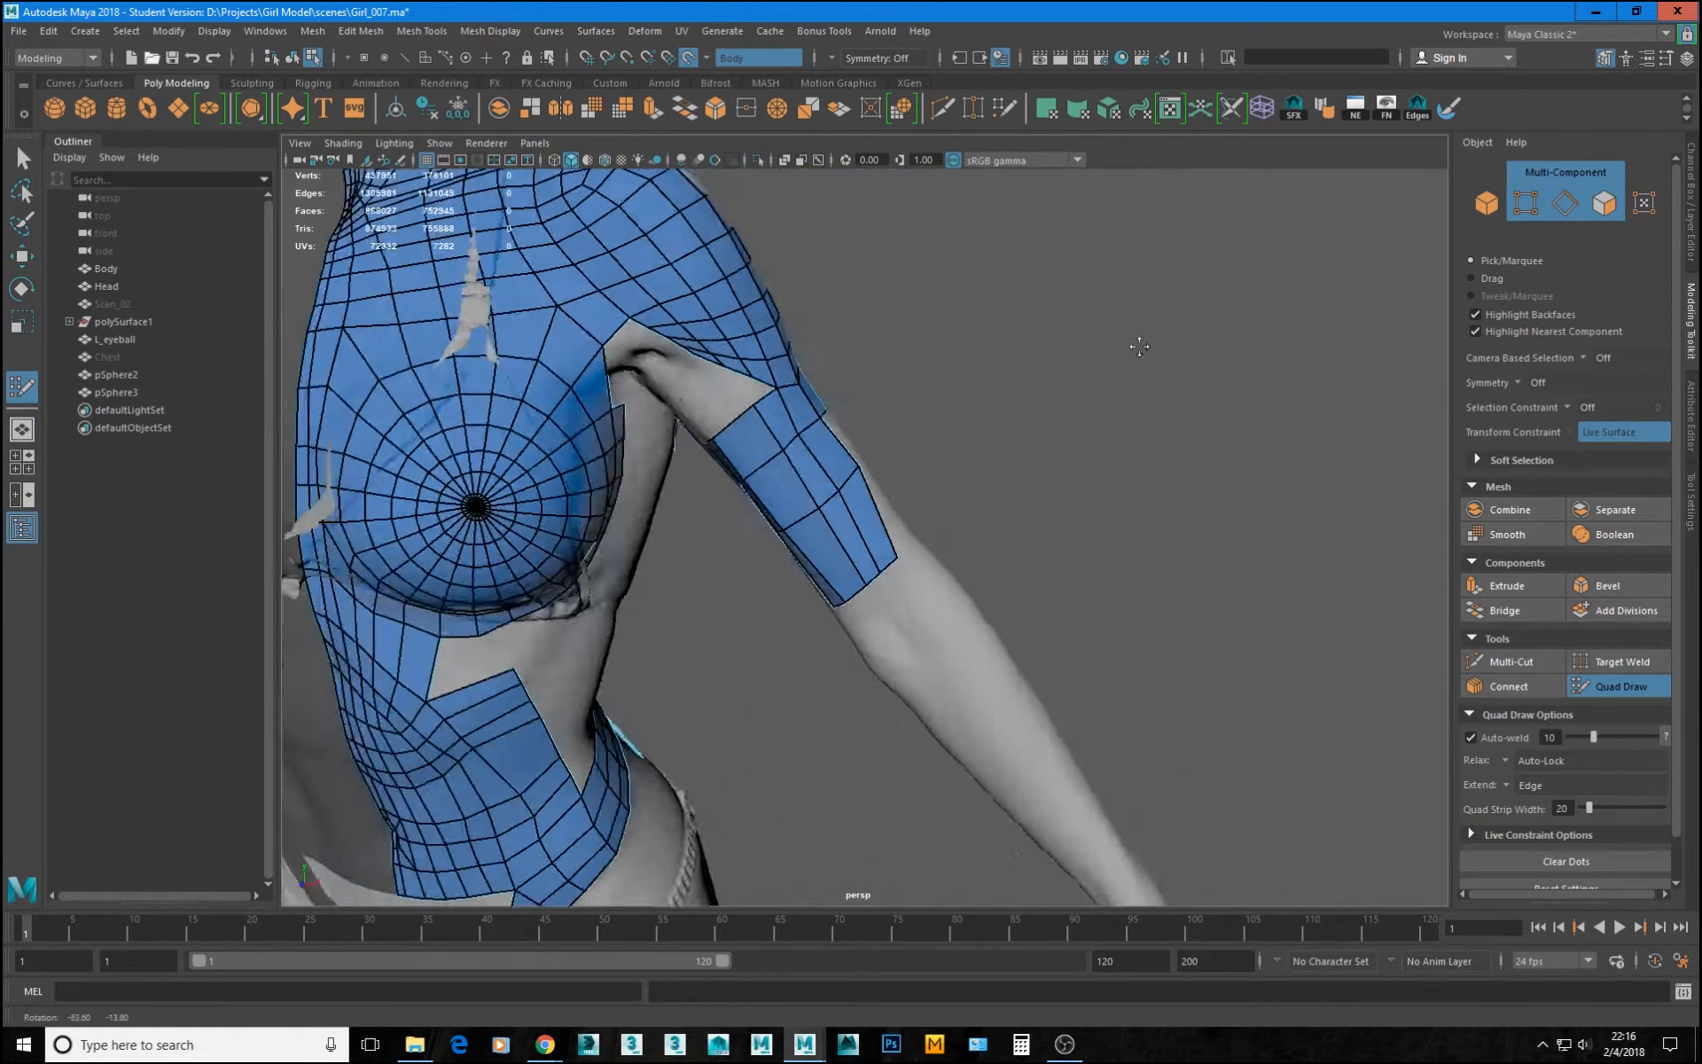
pyautogui.keyDown('alt'); pyautogui.moveTo(1140, 347); pyautogui.dragTo(919, 480, button='right'); pyautogui.keyUp('alt')
pyautogui.keyDown('alt'); pyautogui.moveTo(784, 523); pyautogui.dragTo(854, 439, button='middle'); pyautogui.keyUp('alt')
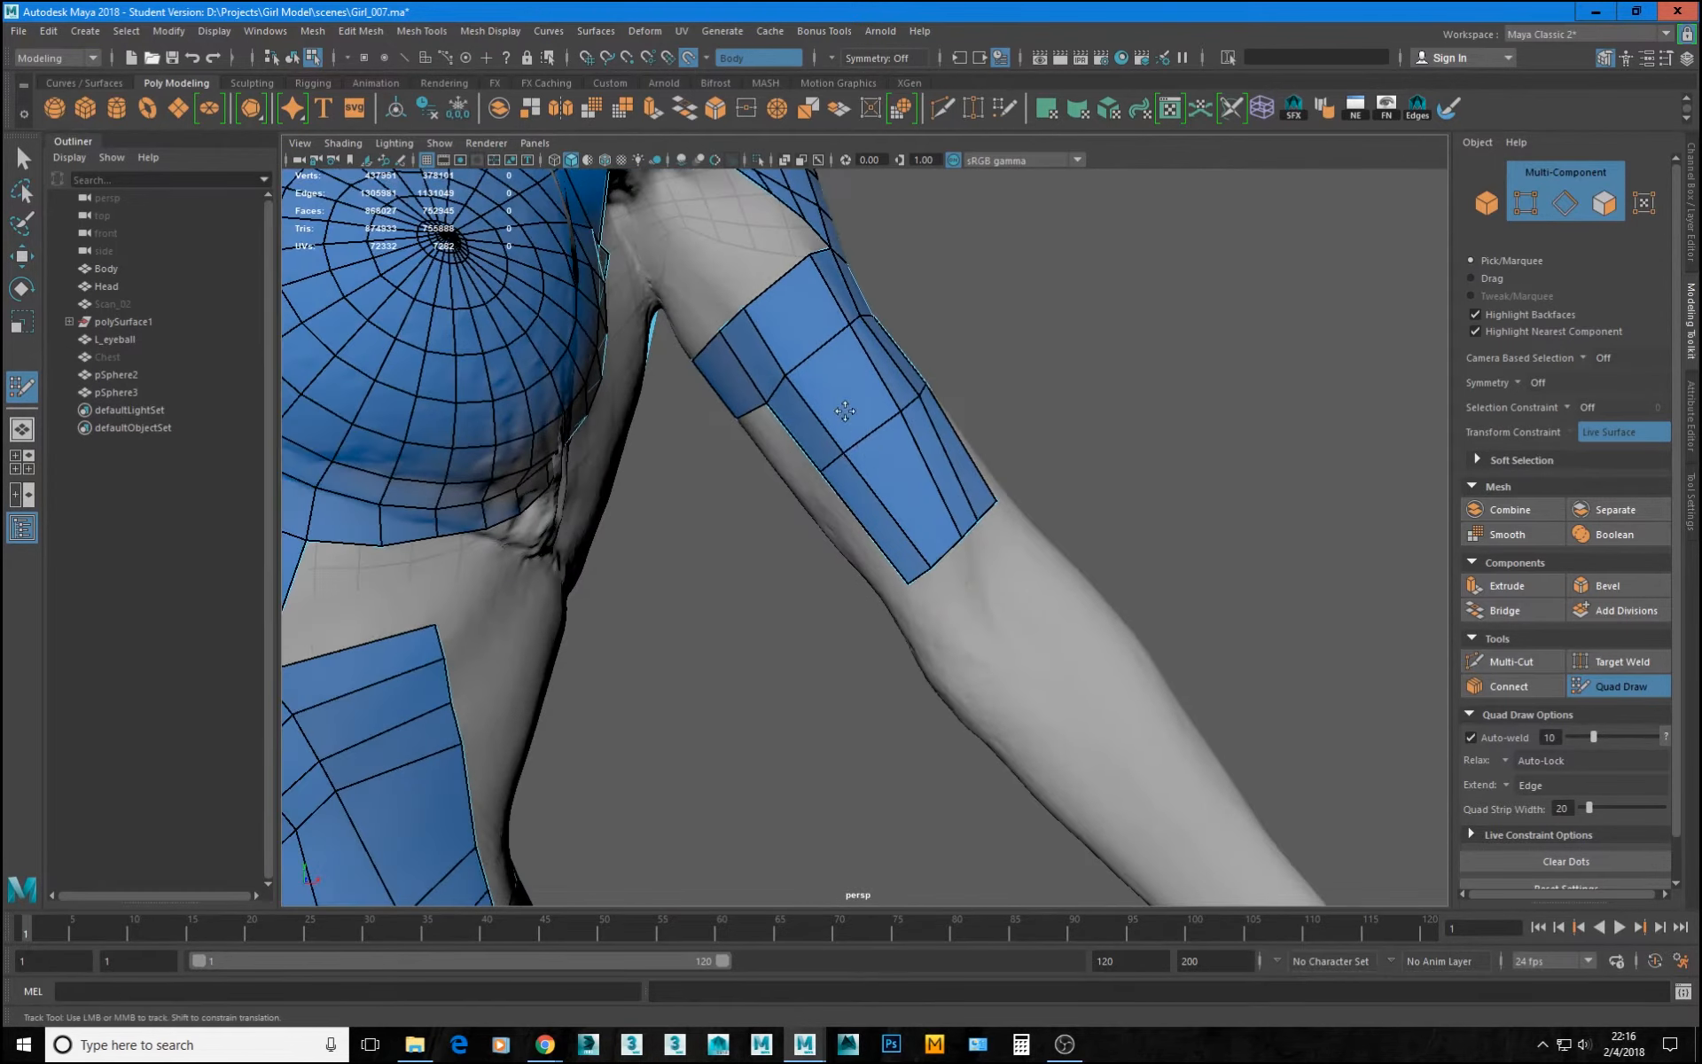
pyautogui.moveTo(843, 411)
pyautogui.keyDown('alt'); pyautogui.mouseDown()
pyautogui.moveTo(870, 388)
pyautogui.moveTo(847, 399)
pyautogui.mouseUp(); pyautogui.keyUp('alt')
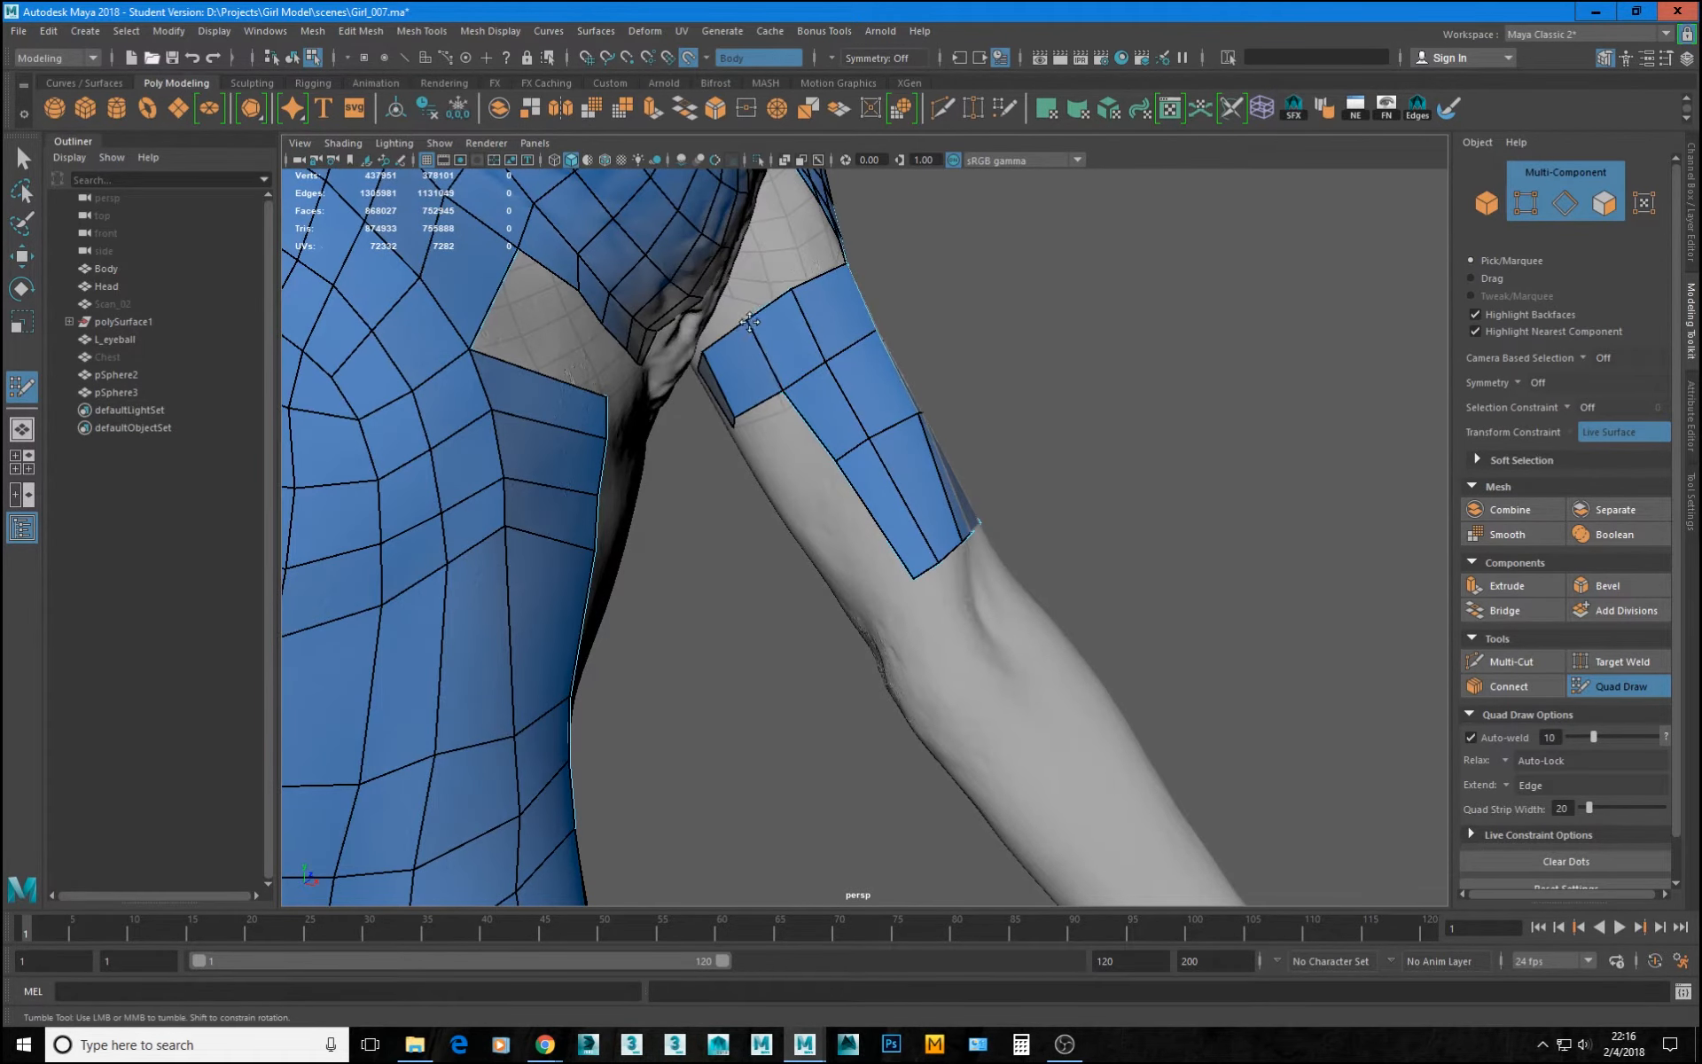
pyautogui.keyDown('alt'); pyautogui.moveTo(750, 322); pyautogui.dragTo(893, 576); pyautogui.keyUp('alt')
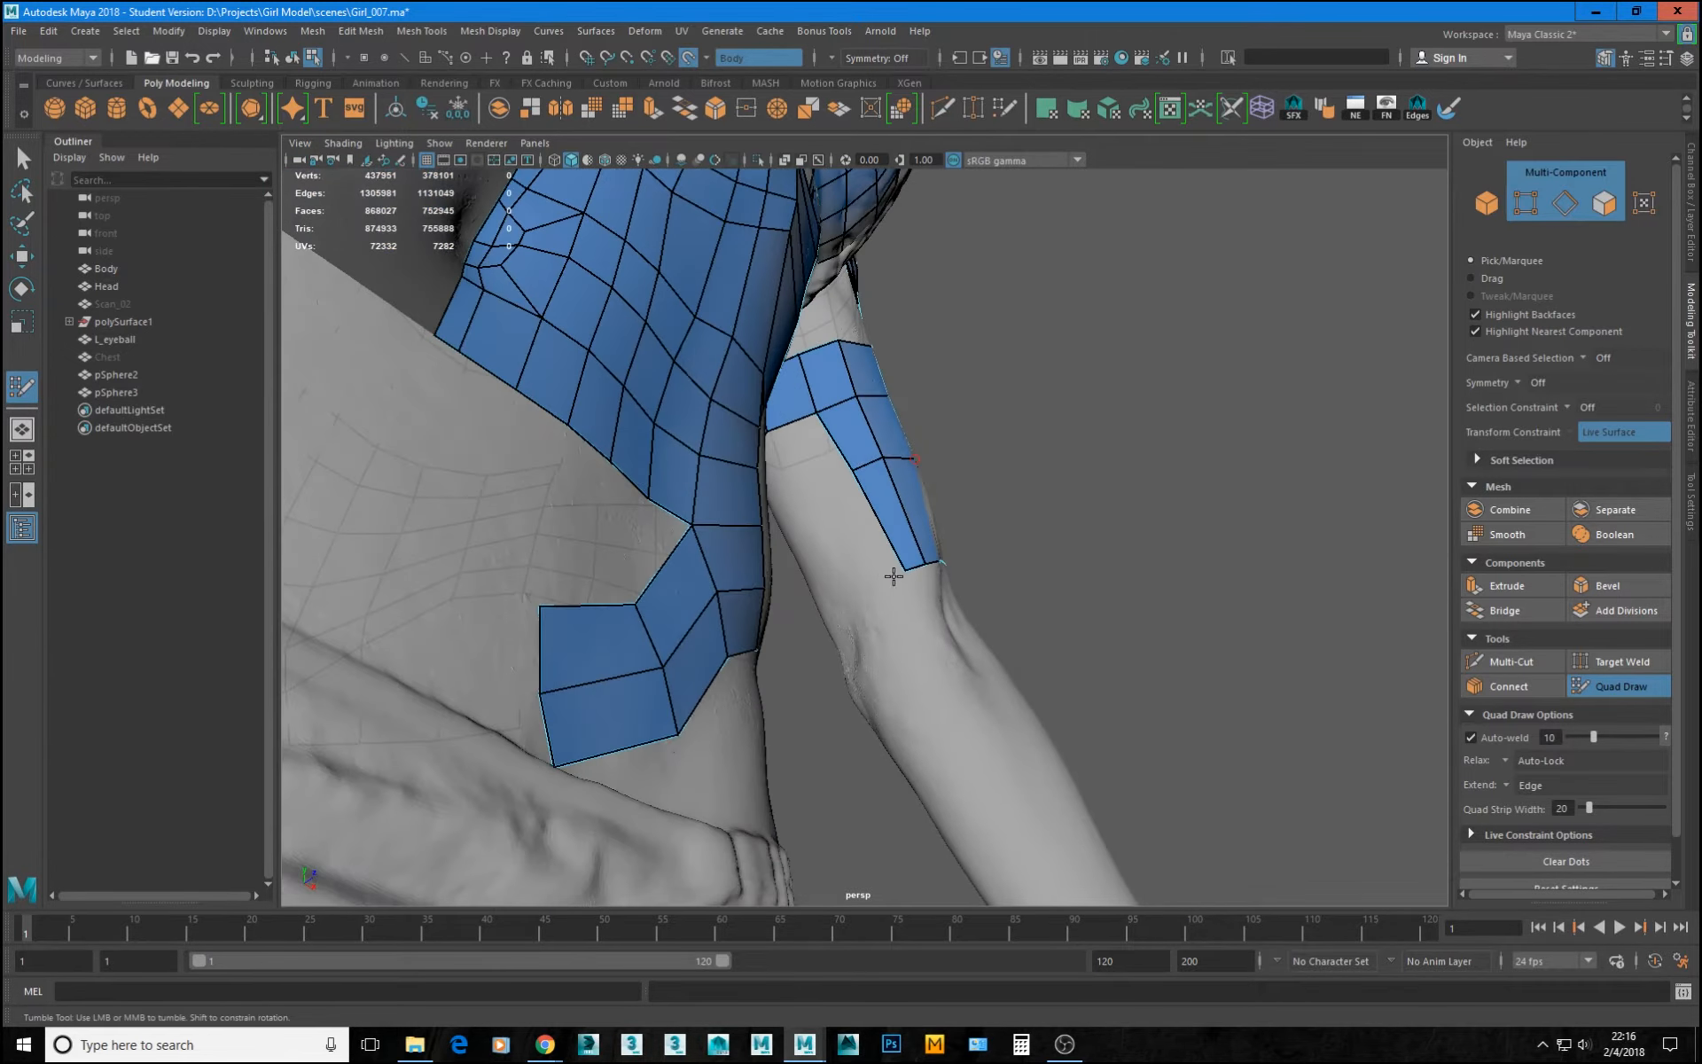
pyautogui.moveTo(856, 475); pyautogui.dragTo(837, 486)
pyautogui.moveTo(894, 577)
pyautogui.mouseDown()
pyautogui.moveTo(780, 567)
pyautogui.moveTo(796, 603)
pyautogui.moveTo(807, 577)
pyautogui.moveTo(861, 556)
pyautogui.moveTo(947, 593)
pyautogui.moveTo(938, 612)
pyautogui.moveTo(950, 600)
pyautogui.mouseUp()
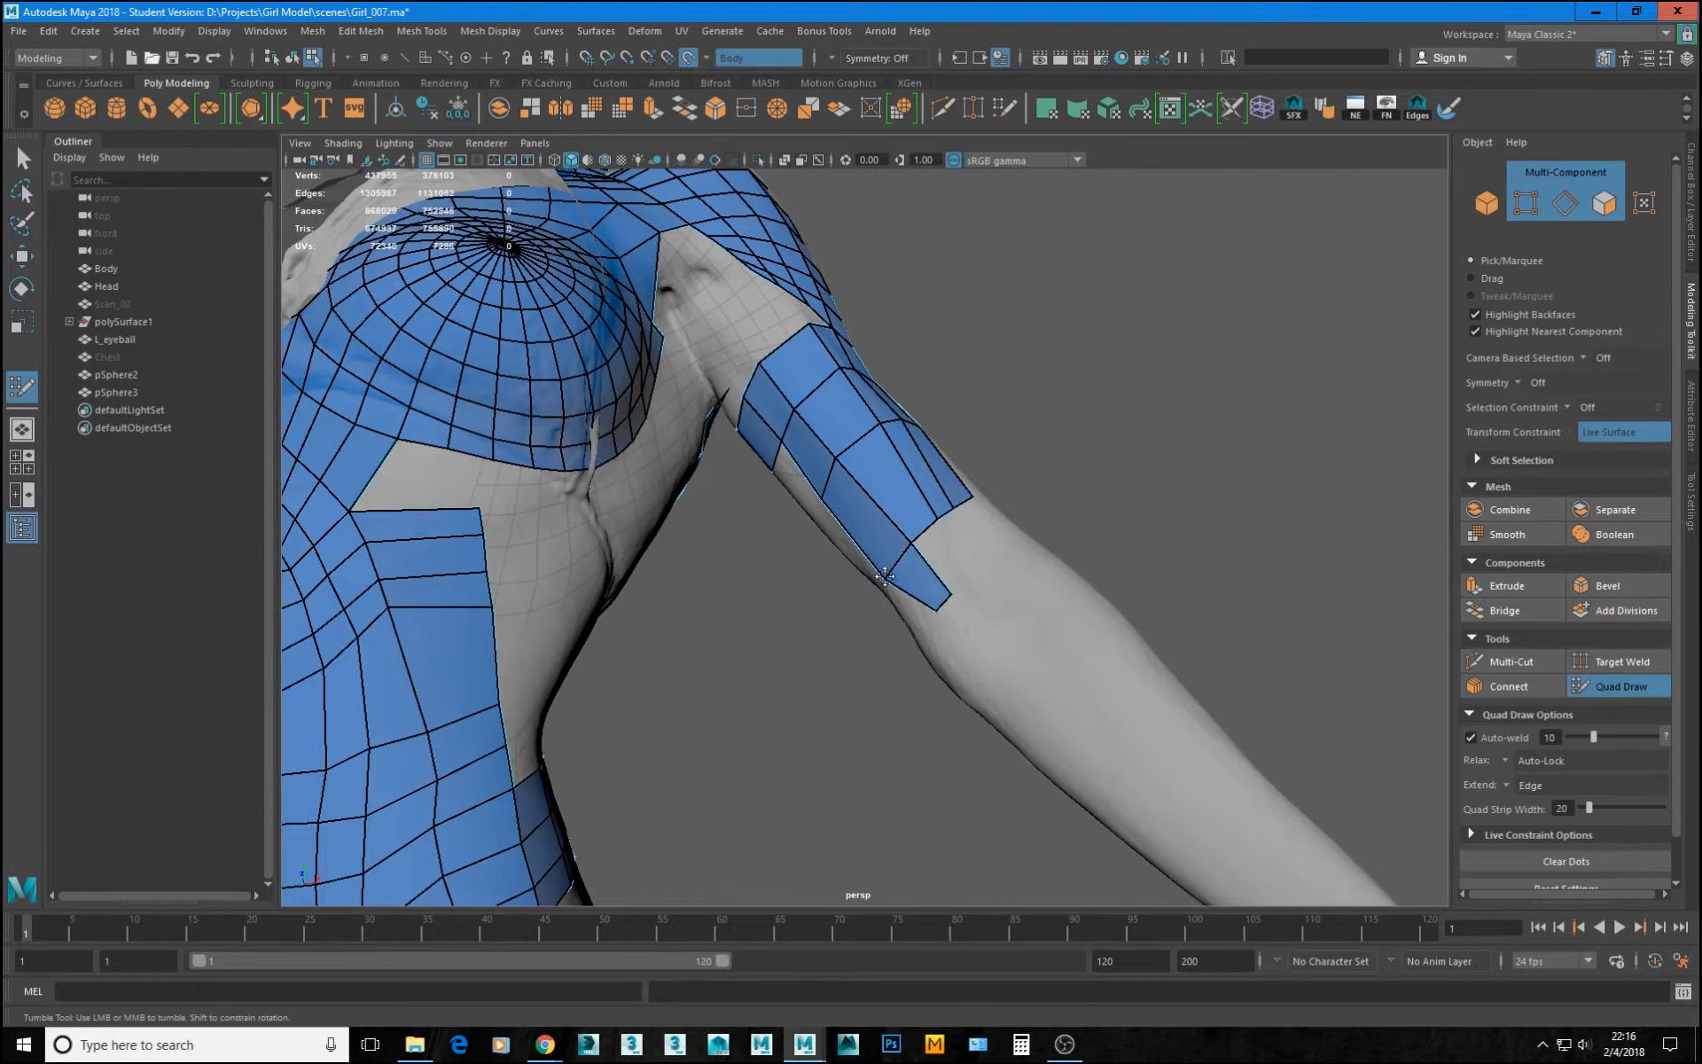
pyautogui.keyDown('alt'); pyautogui.moveTo(948, 578); pyautogui.dragTo(935, 626); pyautogui.keyUp('alt')
pyautogui.keyDown('alt'); pyautogui.moveTo(949, 544); pyautogui.dragTo(952, 587); pyautogui.keyUp('alt')
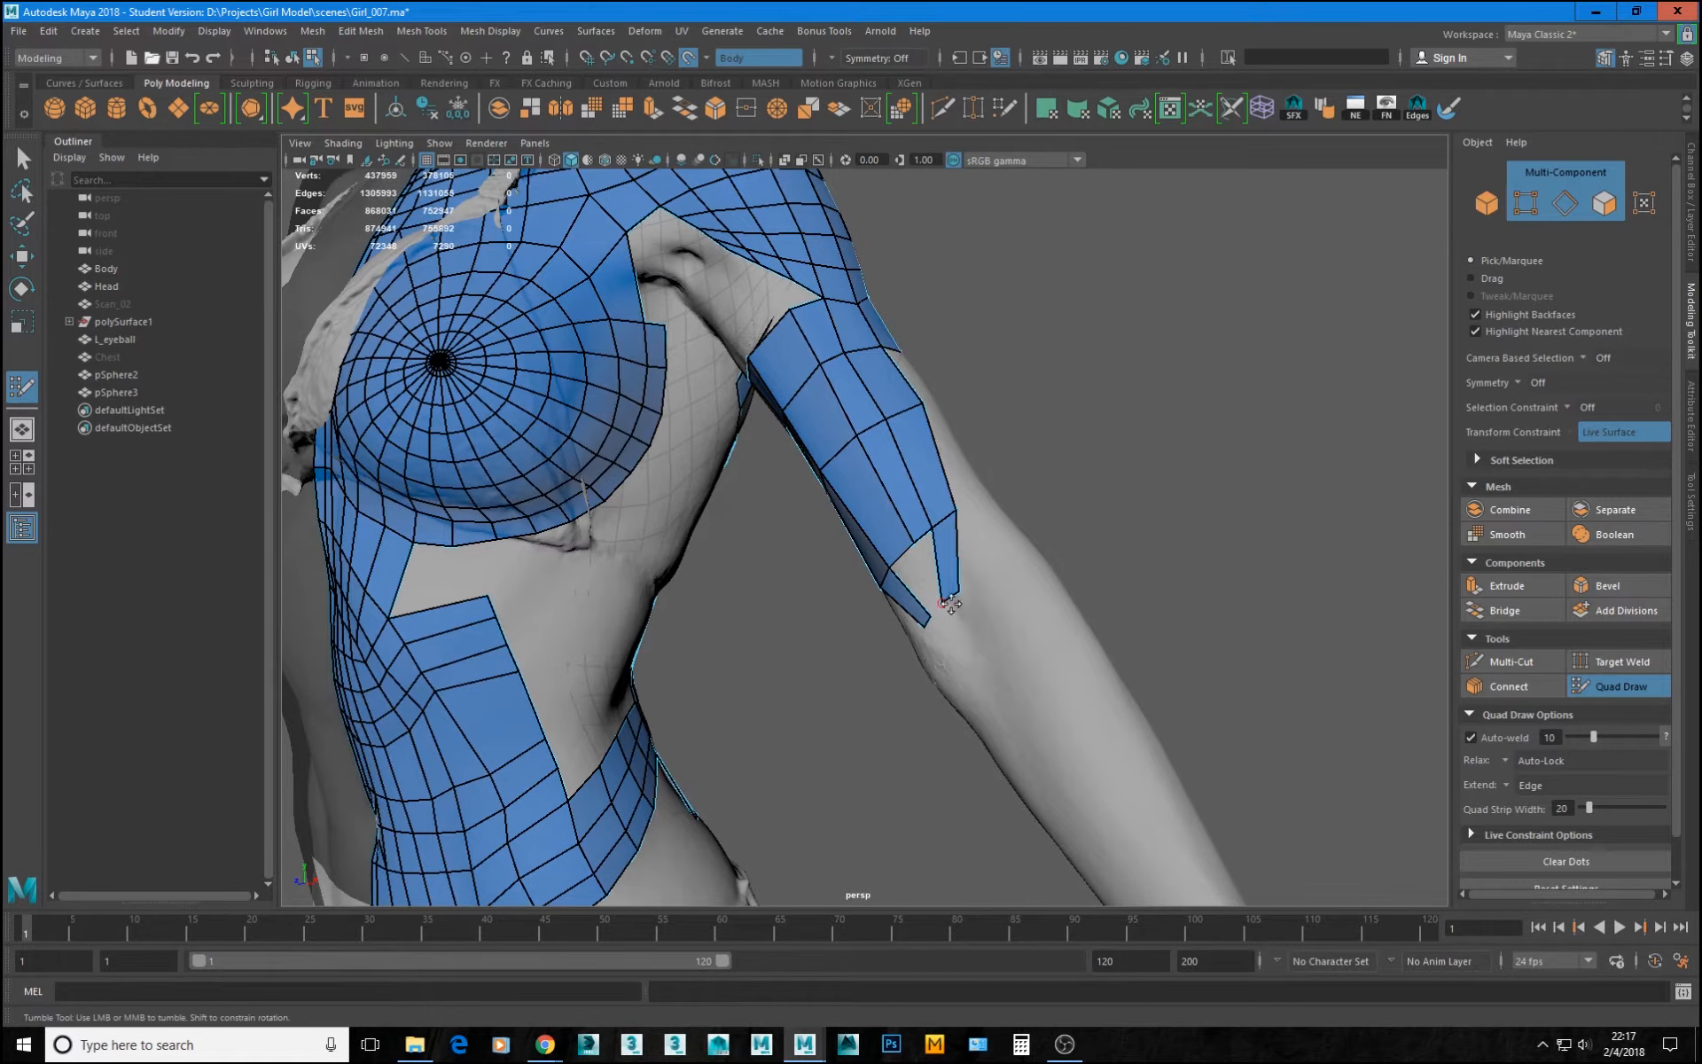
# - Extend the two middle edges of the patch's lower border toward the elbow, between the two side quads
pyautogui.keyDown('alt'); pyautogui.moveTo(952, 592); pyautogui.dragTo(903, 525); pyautogui.keyUp('alt')
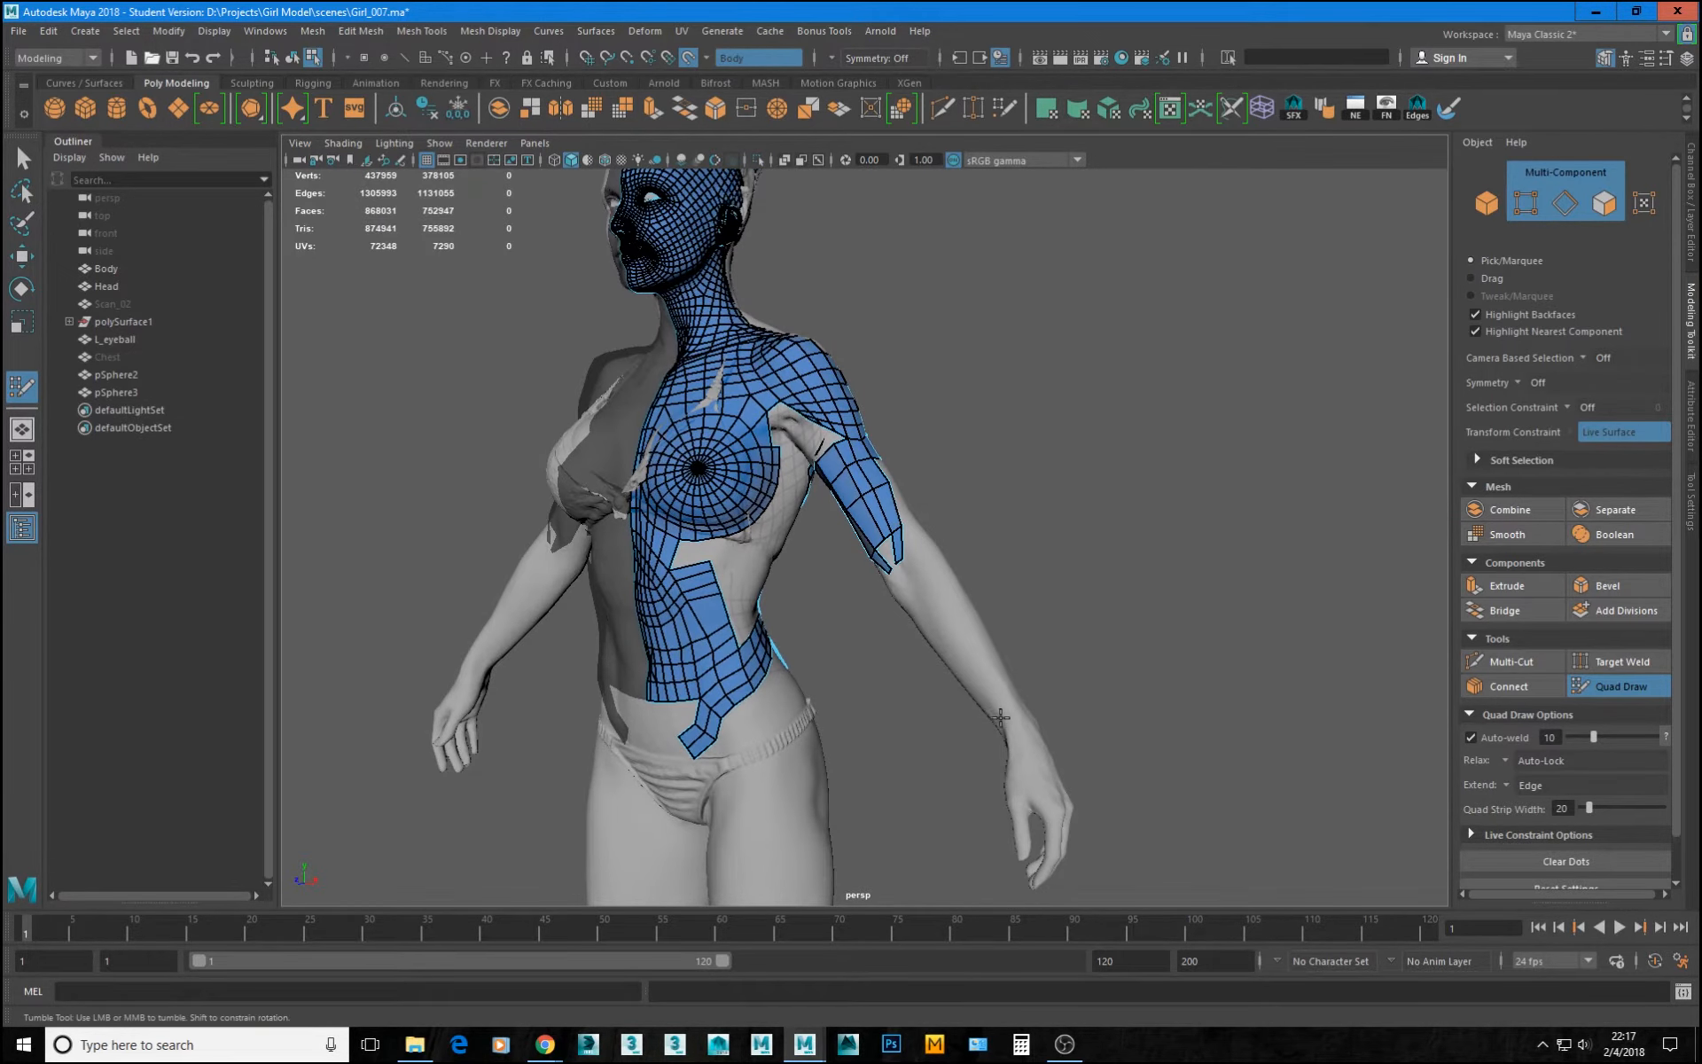
pyautogui.keyDown('alt'); pyautogui.moveTo(982, 714); pyautogui.dragTo(1120, 760, button='right'); pyautogui.keyUp('alt')
pyautogui.keyDown('alt'); pyautogui.moveTo(1121, 759); pyautogui.dragTo(920, 613); pyautogui.keyUp('alt')
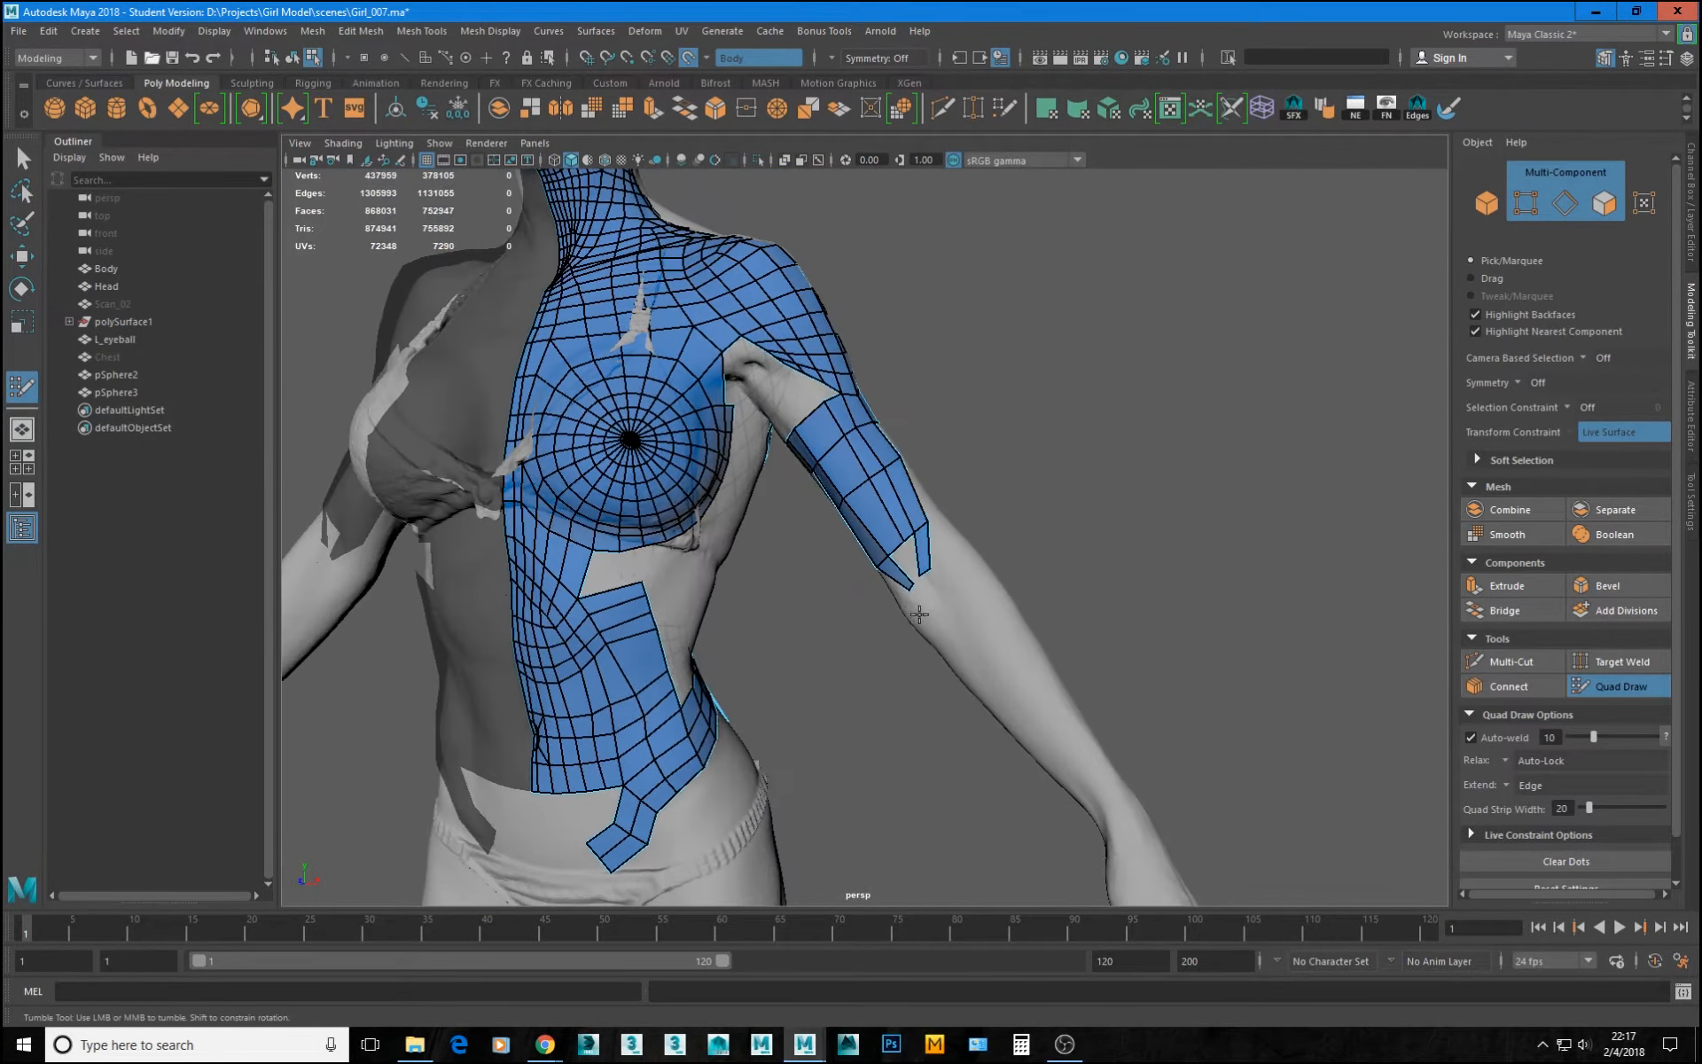
pyautogui.keyDown('alt'); pyautogui.moveTo(1177, 799); pyautogui.dragTo(1101, 781); pyautogui.keyUp('alt')
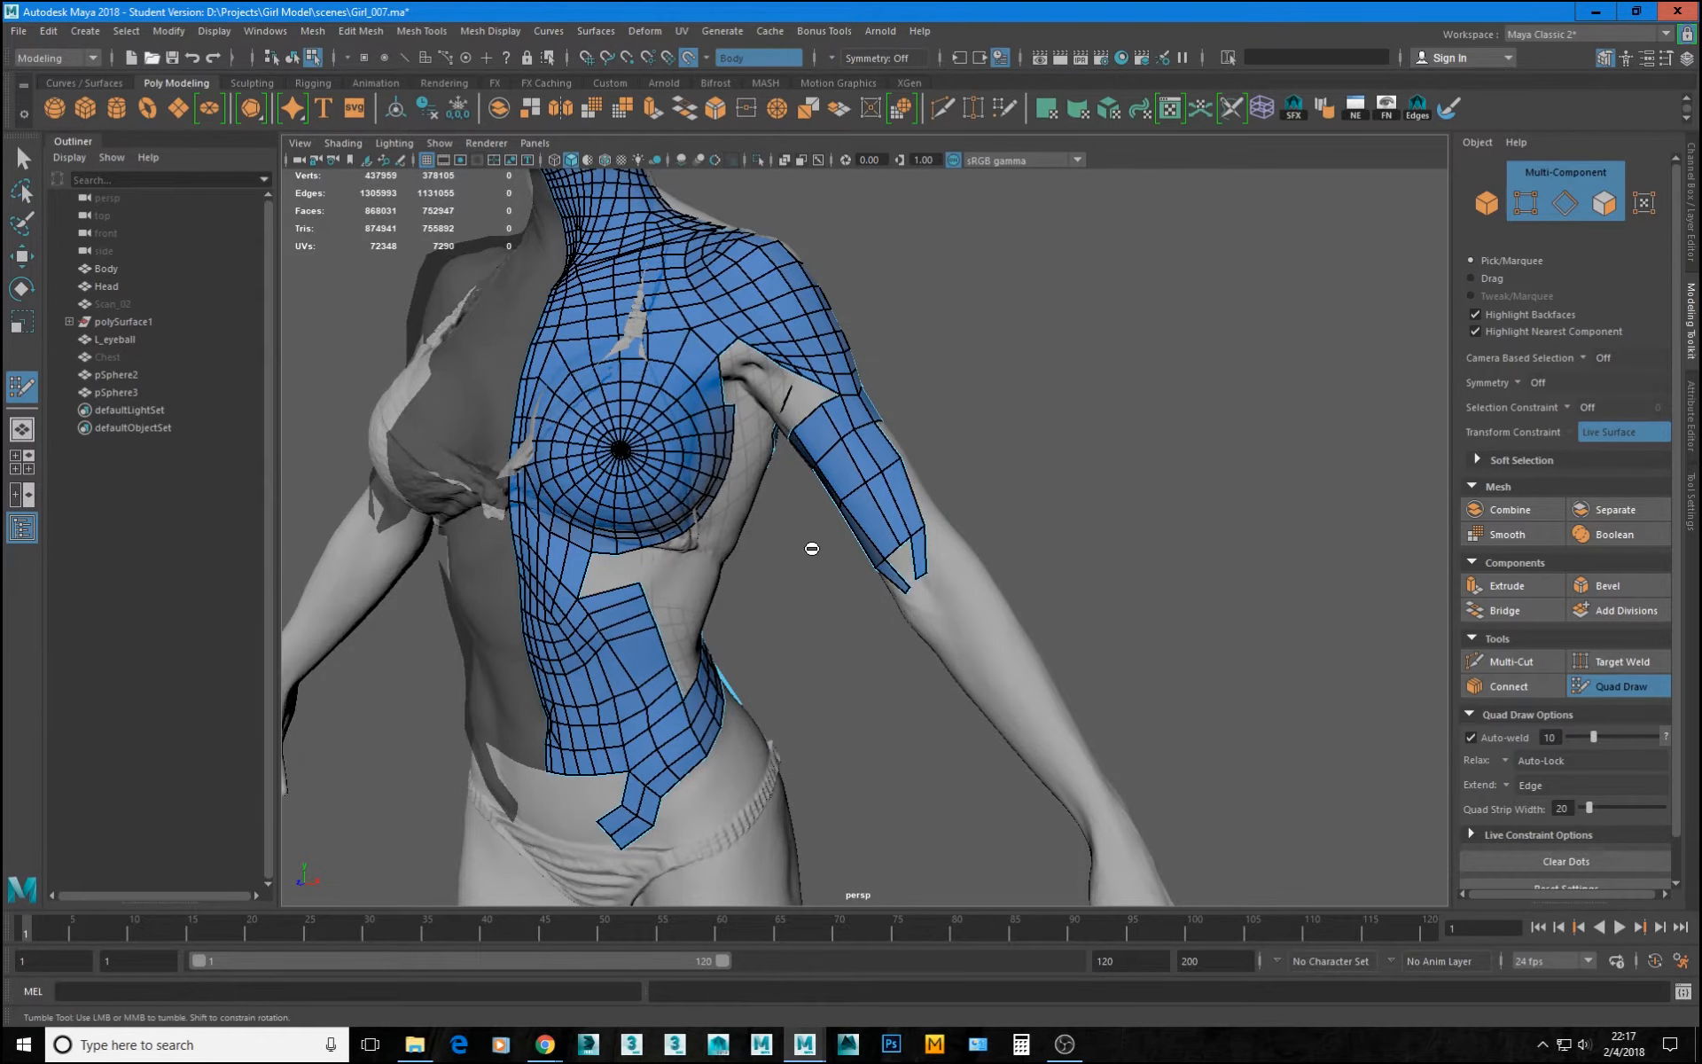
pyautogui.keyDown('alt'); pyautogui.moveTo(812, 549); pyautogui.dragTo(1005, 640, button='right'); pyautogui.keyUp('alt')
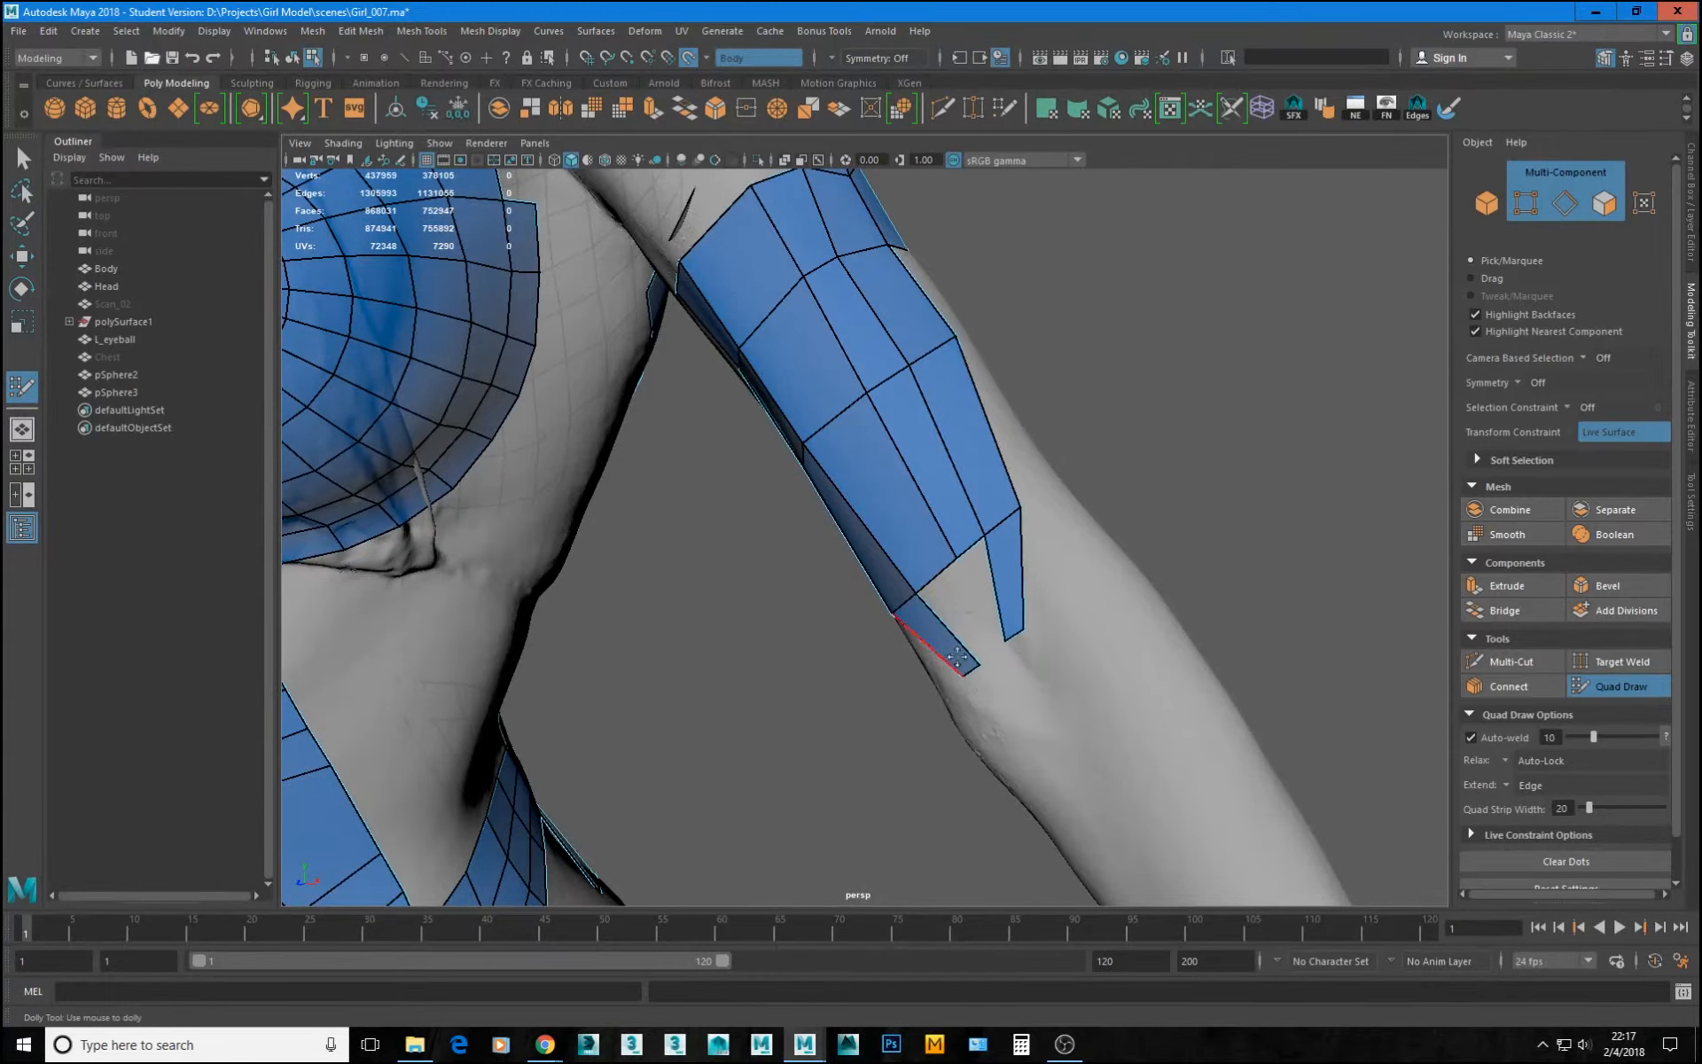
pyautogui.press('Tab')
pyautogui.moveTo(938, 576); pyautogui.dragTo(977, 612)
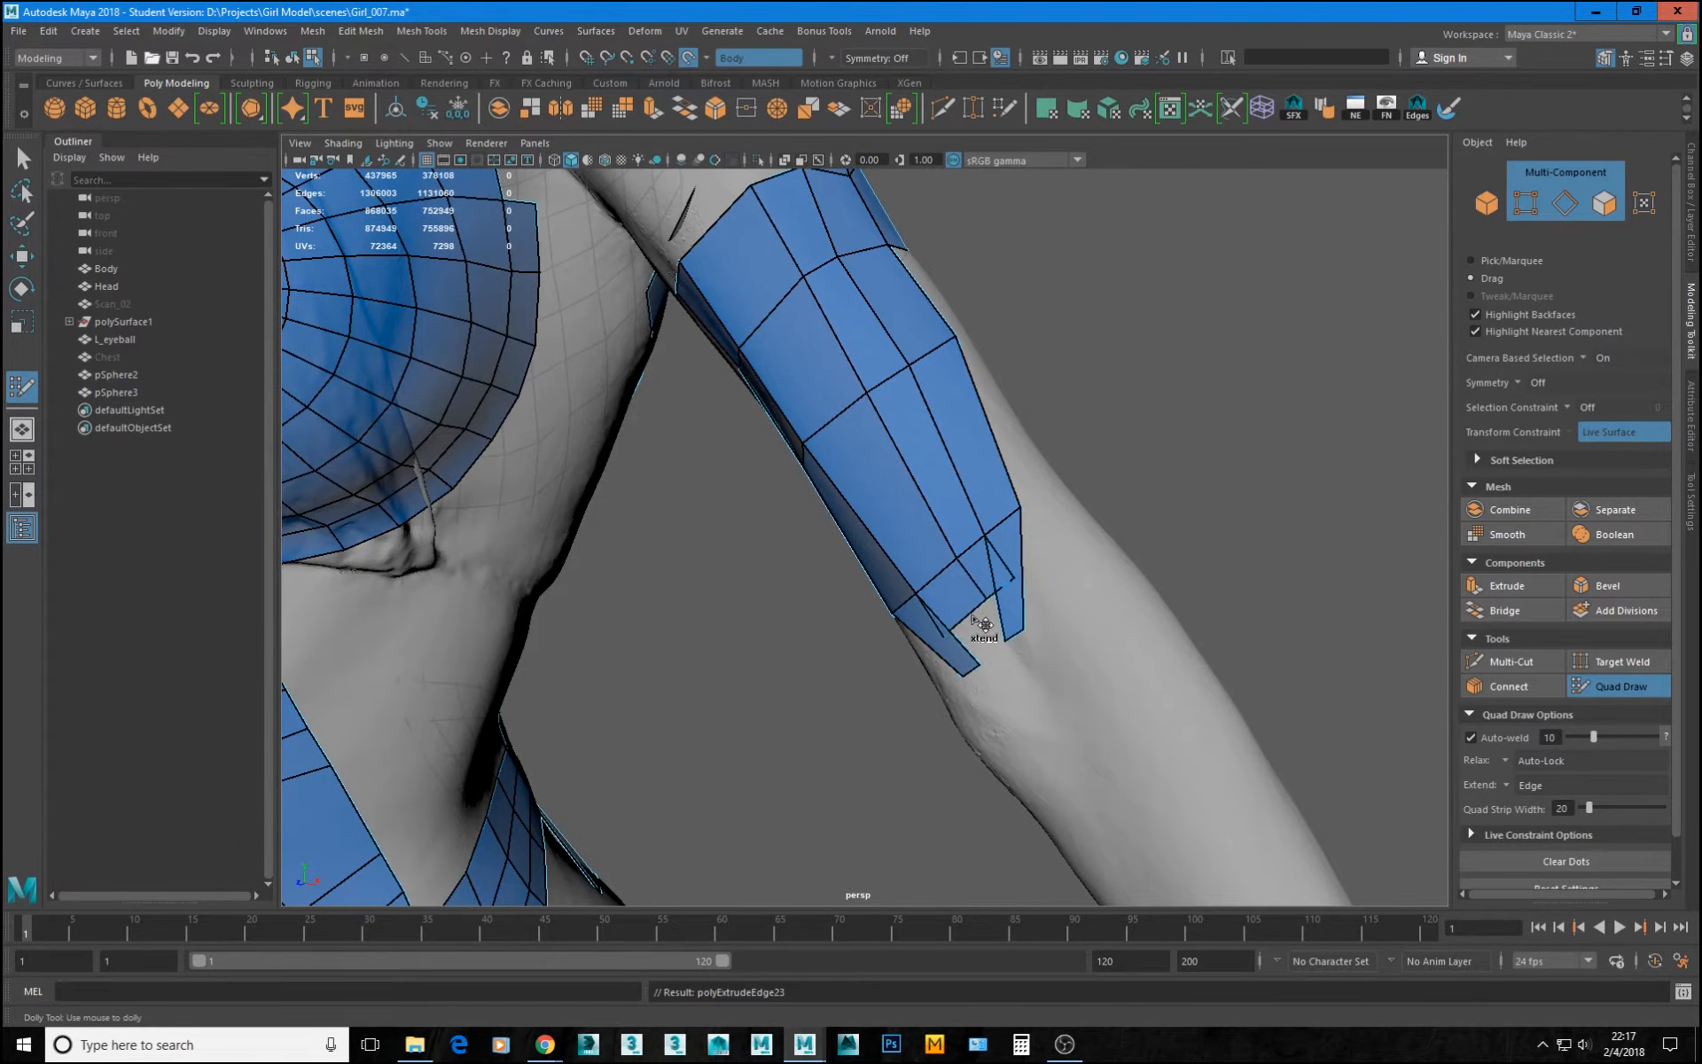
# - Weld the free inner corner of the new middle quads to the tip of the inner side quad above the elbow
pyautogui.keyDown('alt'); pyautogui.moveTo(1002, 647); pyautogui.dragTo(1182, 668, button='right'); pyautogui.keyUp('alt')
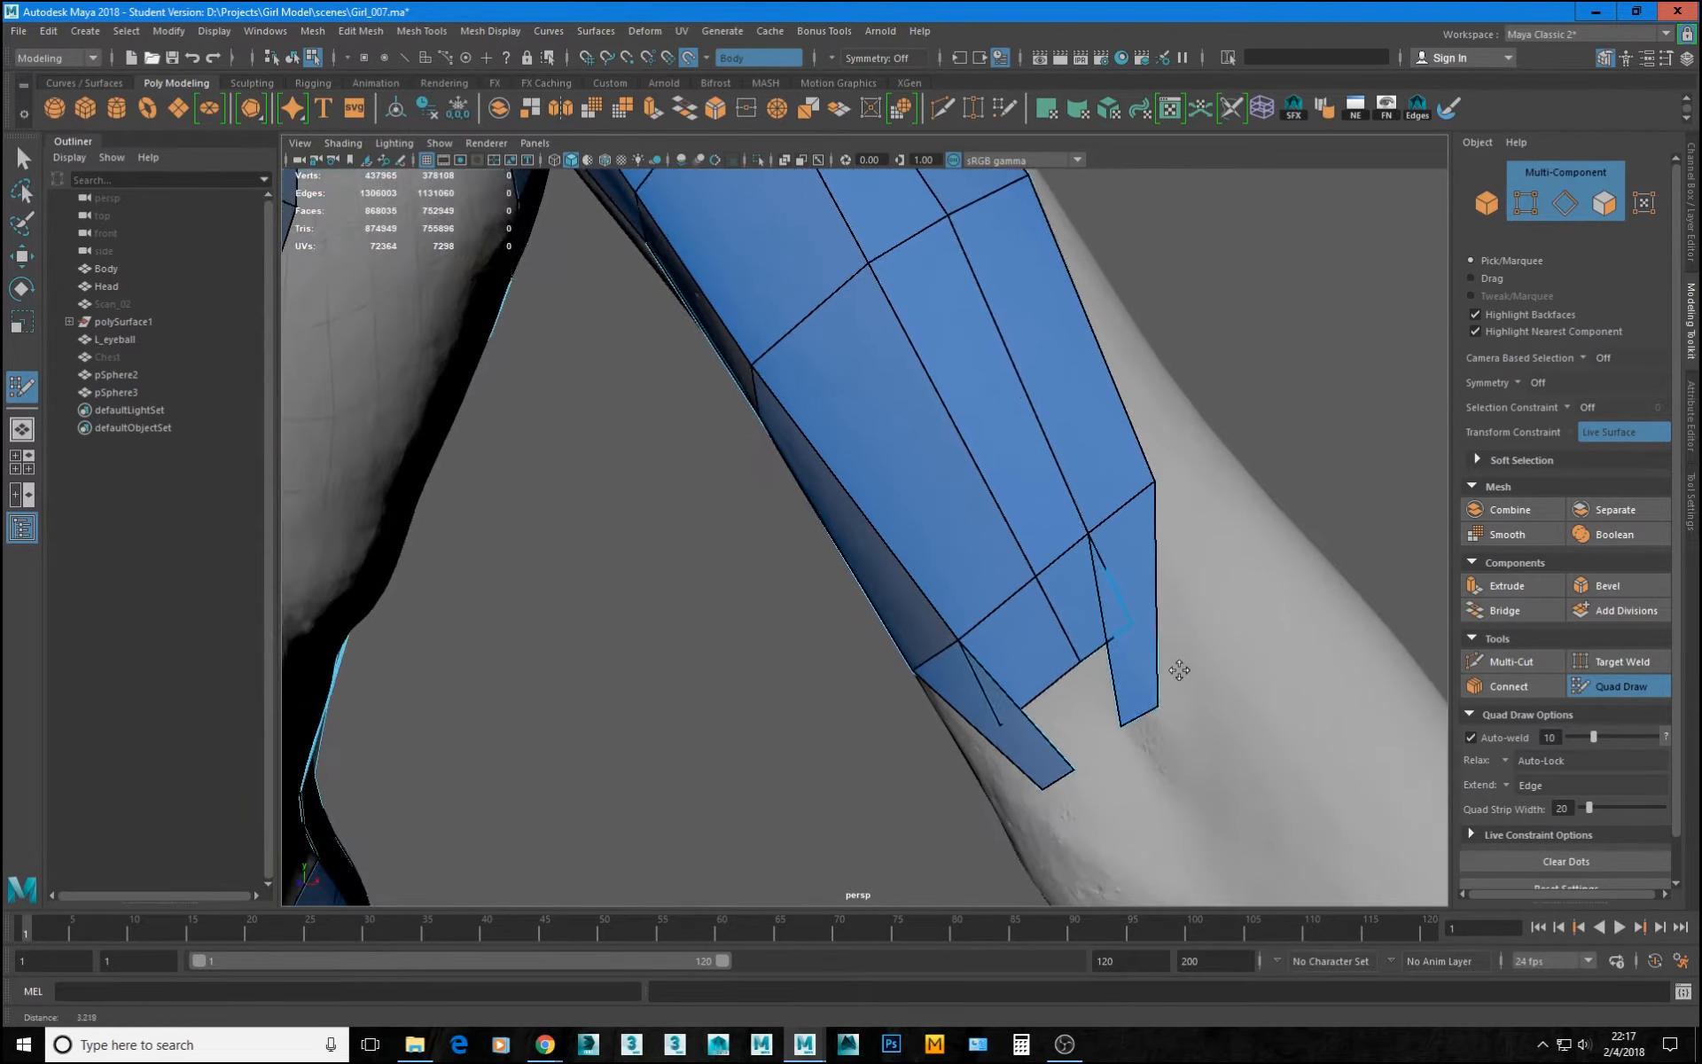
pyautogui.keyDown('alt'); pyautogui.moveTo(1182, 669); pyautogui.dragTo(1022, 536, button='middle'); pyautogui.keyUp('alt')
pyautogui.keyDown('alt'); pyautogui.moveTo(1023, 535); pyautogui.dragTo(1060, 570, button='right'); pyautogui.keyUp('alt')
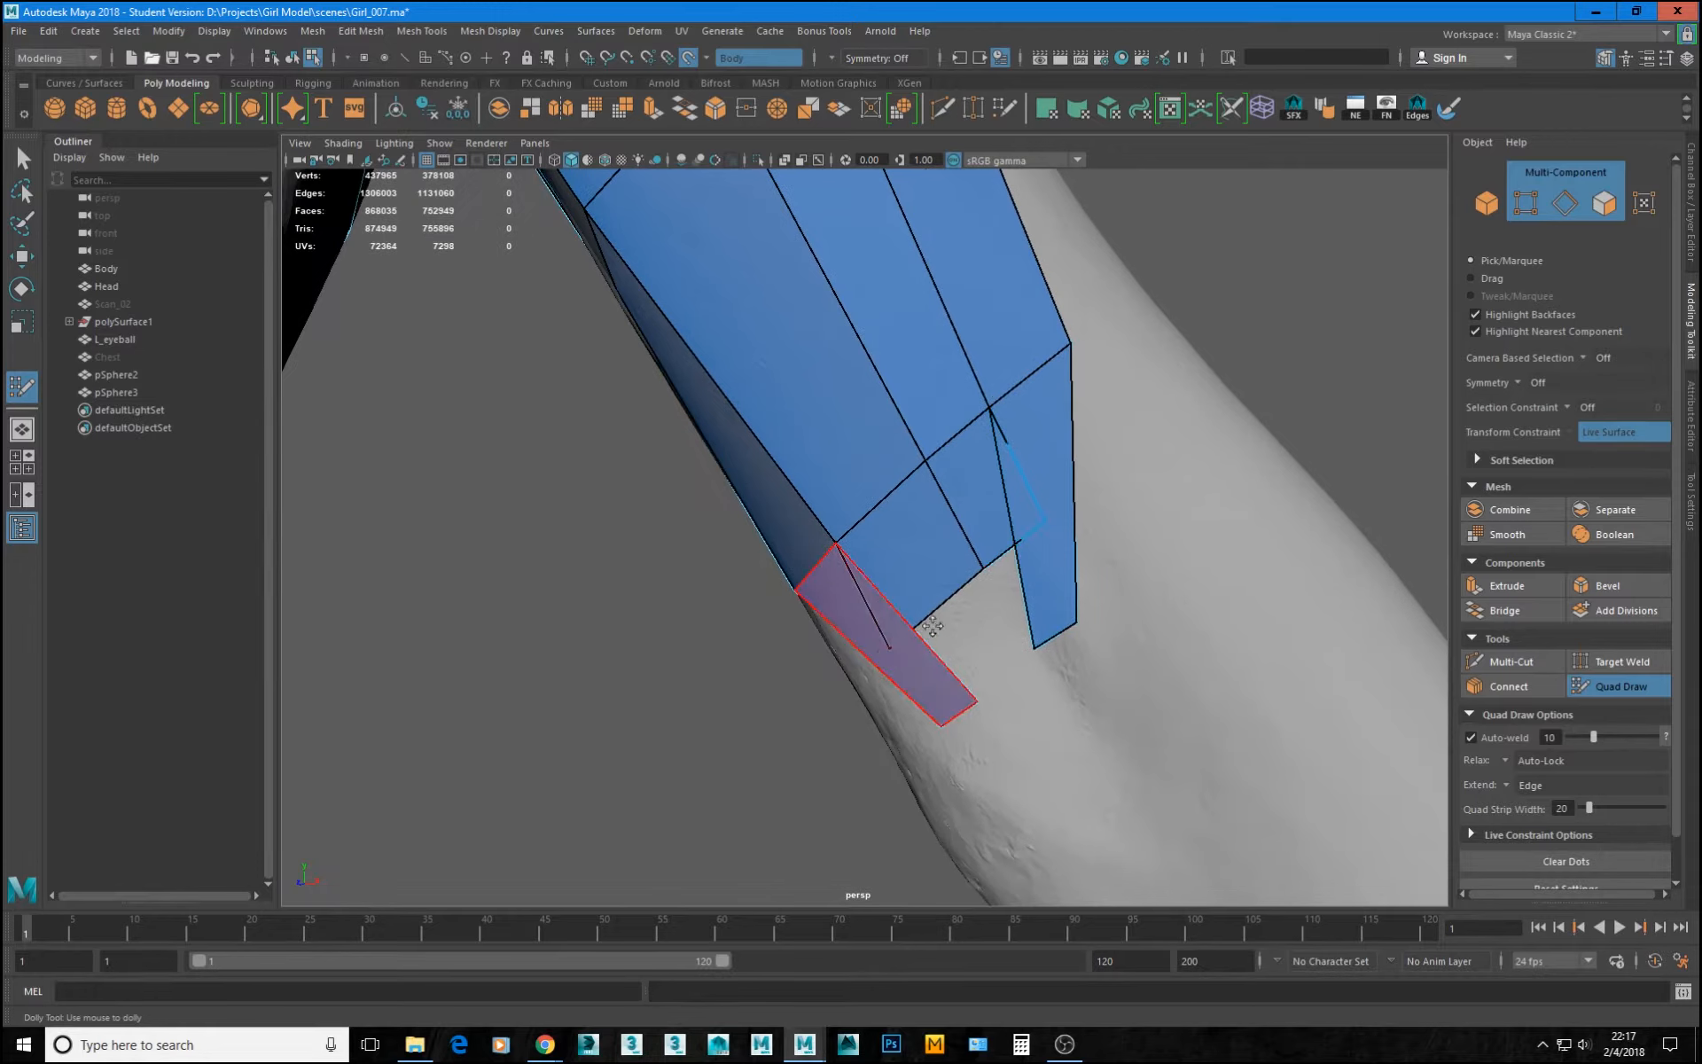
pyautogui.moveTo(937, 603); pyautogui.dragTo(978, 701)
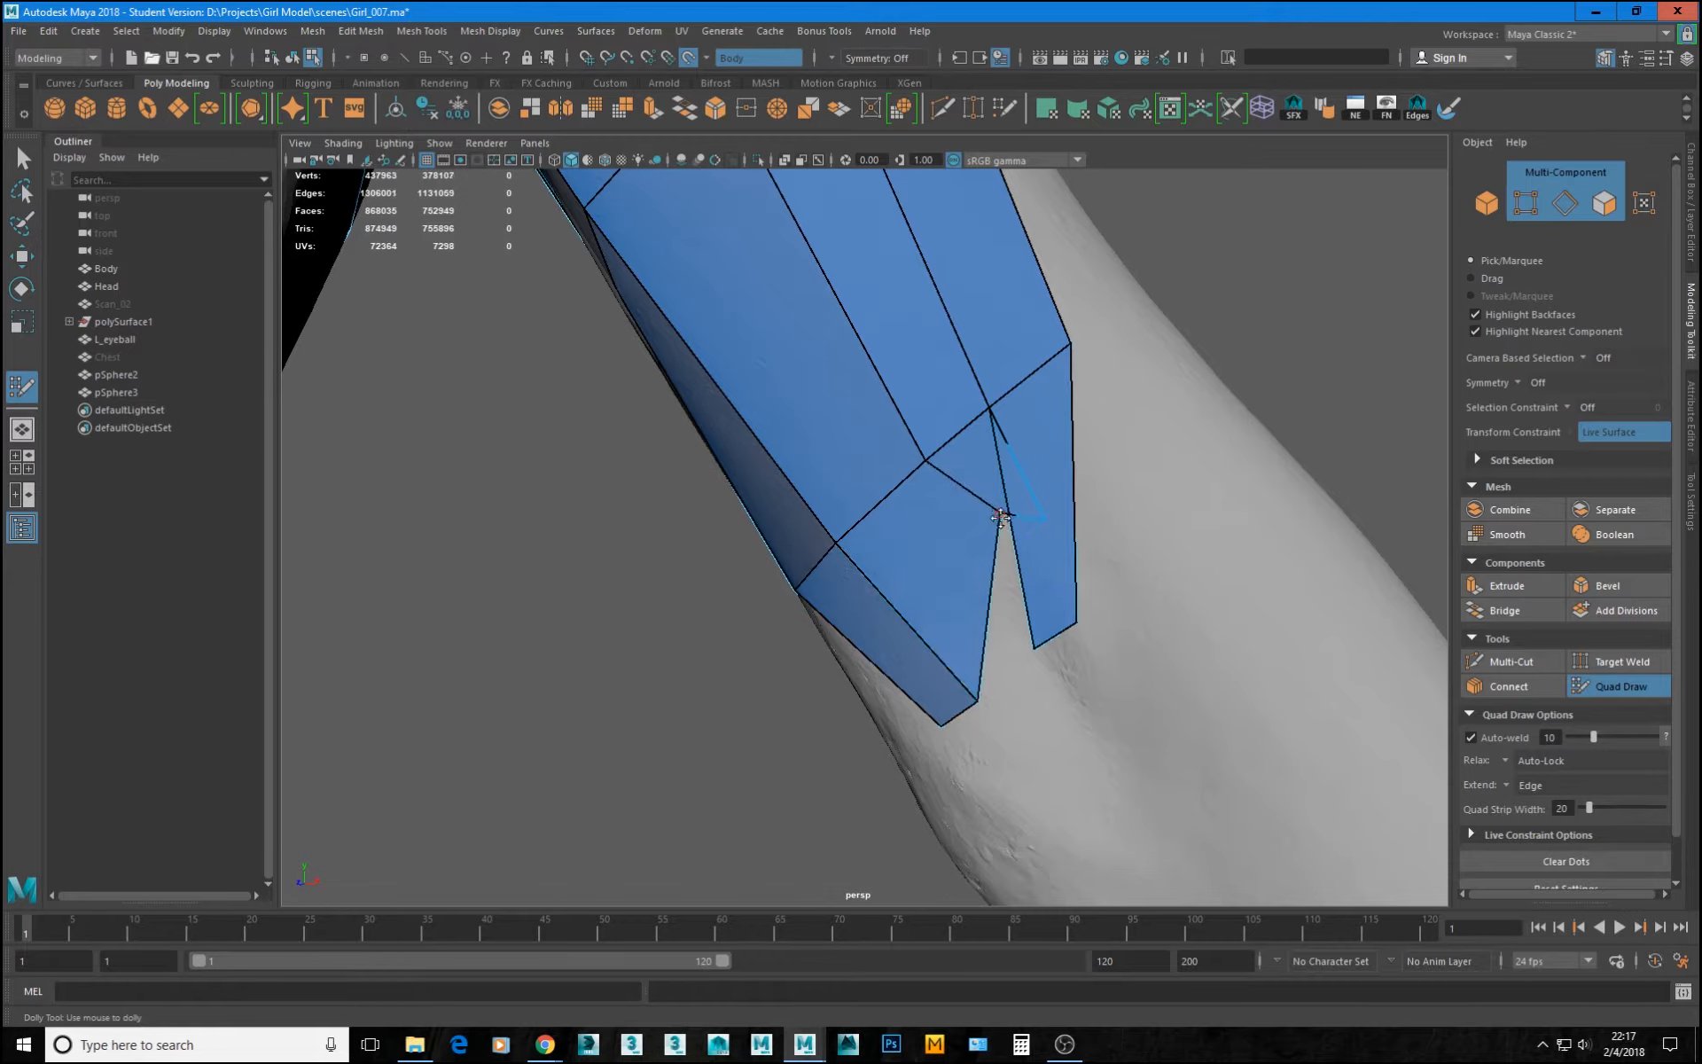